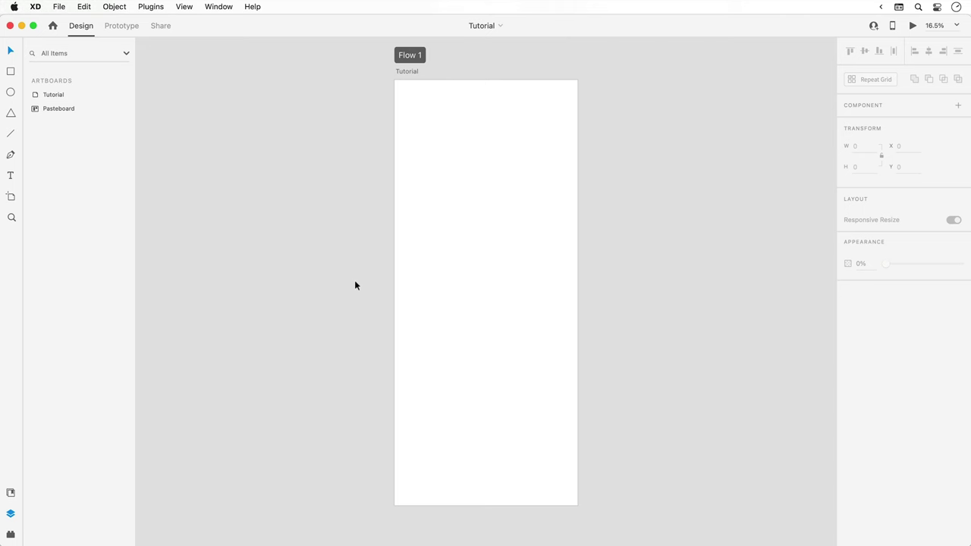
# Show the hidden Assets group on the pasteboard, examine the icons, window mockups and wallpaper, and hide the group again.
pyautogui.click(407, 71)
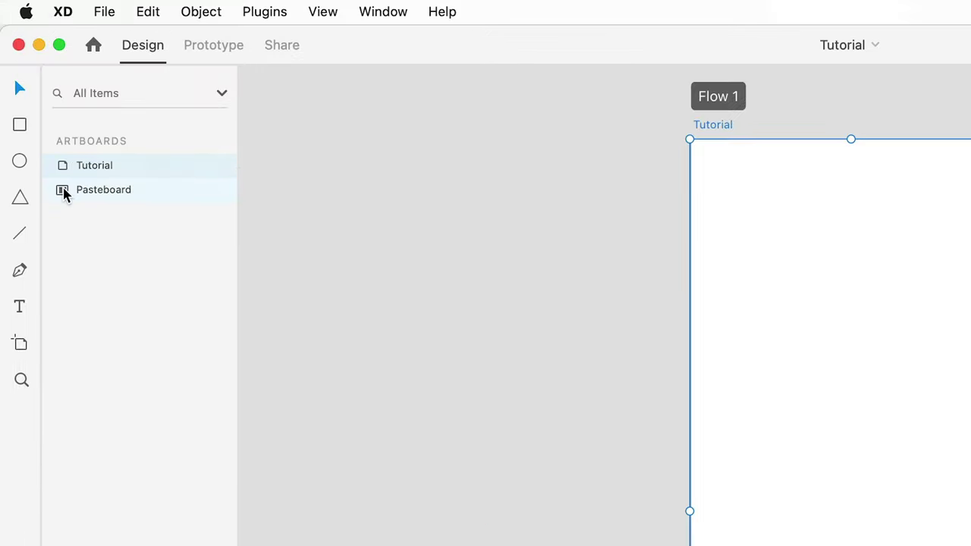
pyautogui.click(63, 192)
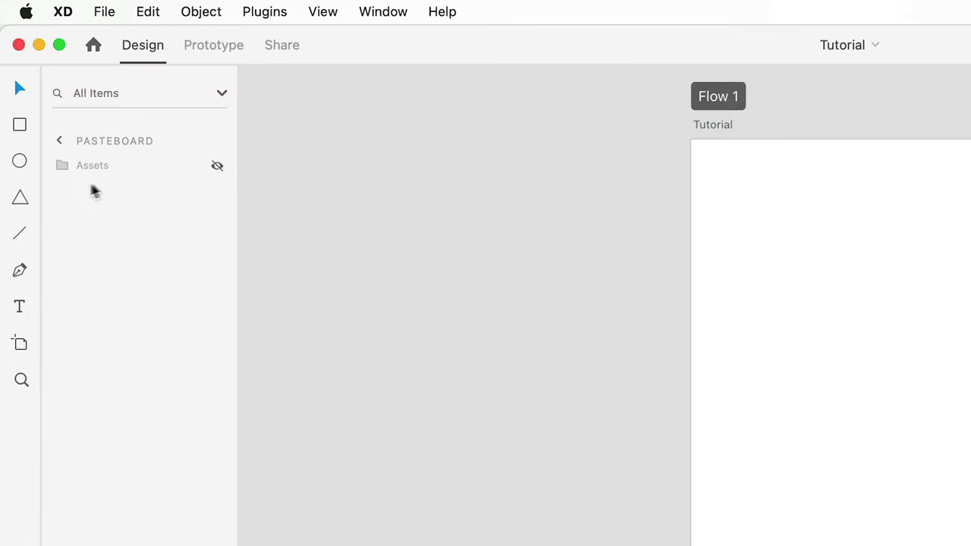
pyautogui.click(218, 168)
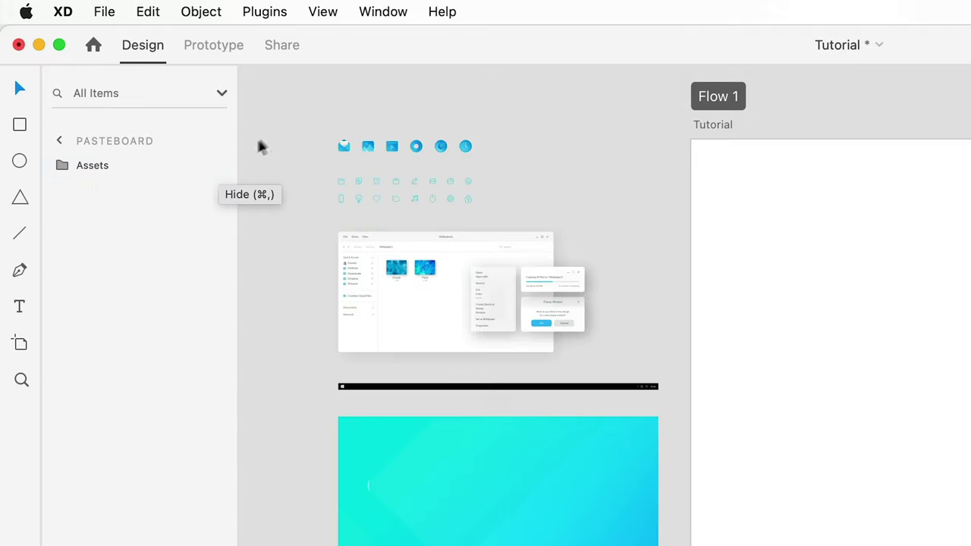
pyautogui.moveTo(318, 111); pyautogui.dragTo(682, 414)
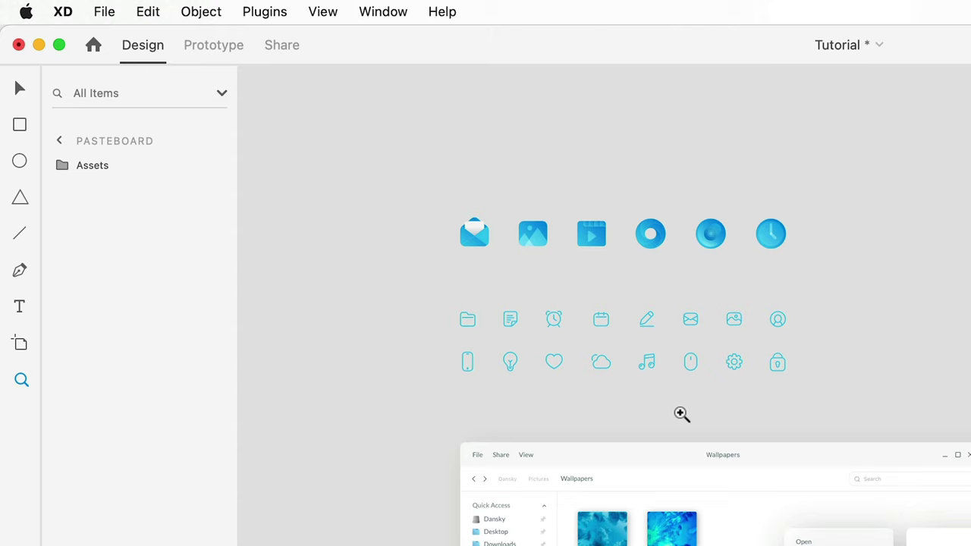
pyautogui.press('super+0')
pyautogui.press('v')
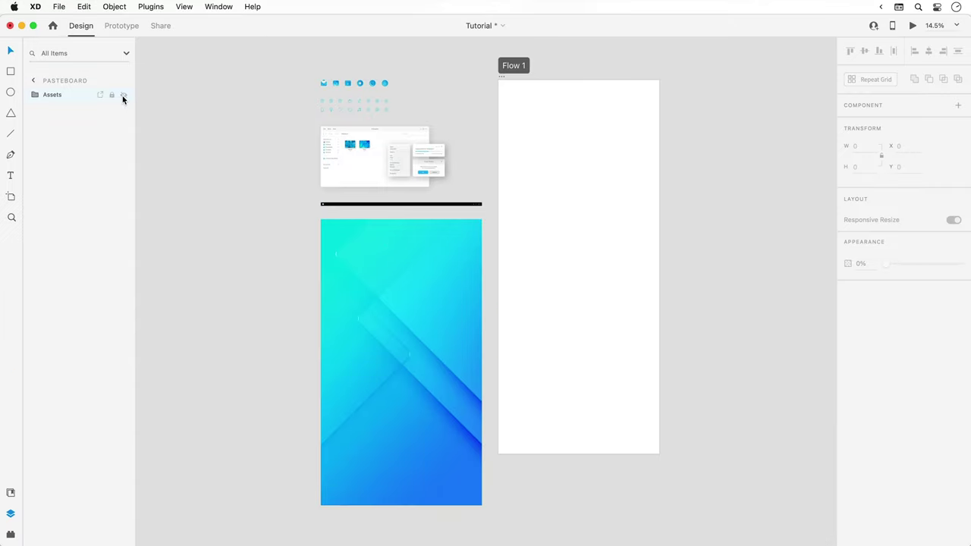
pyautogui.click(122, 96)
pyautogui.press('super+0')
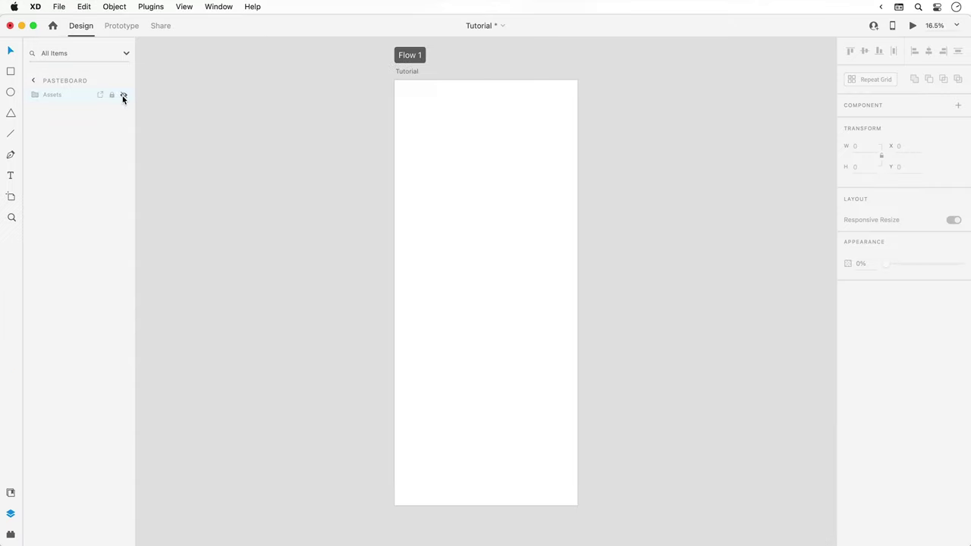
# Set the Tutorial artboard's fill colour to #F7F7F7.
pyautogui.click(407, 71)
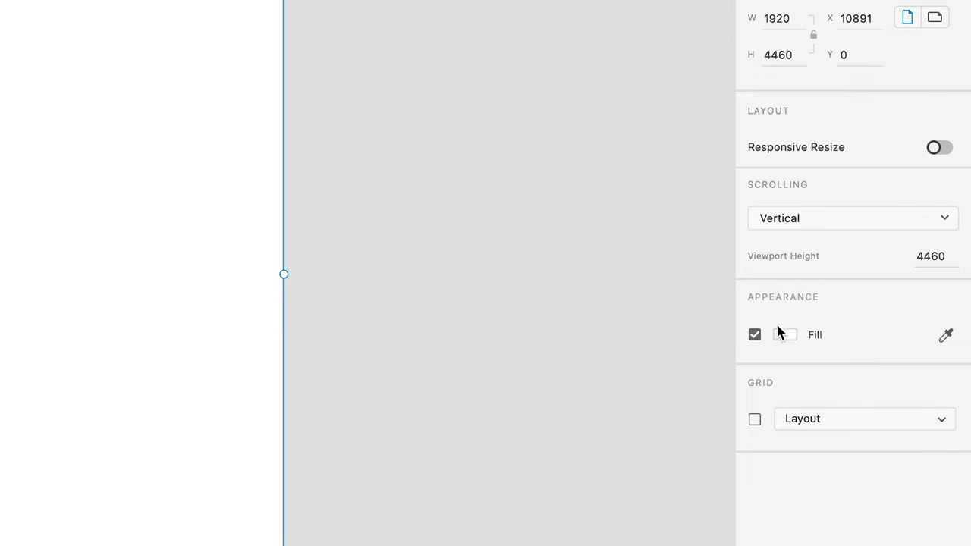
pyautogui.click(785, 335)
pyautogui.write('f7f7f7')
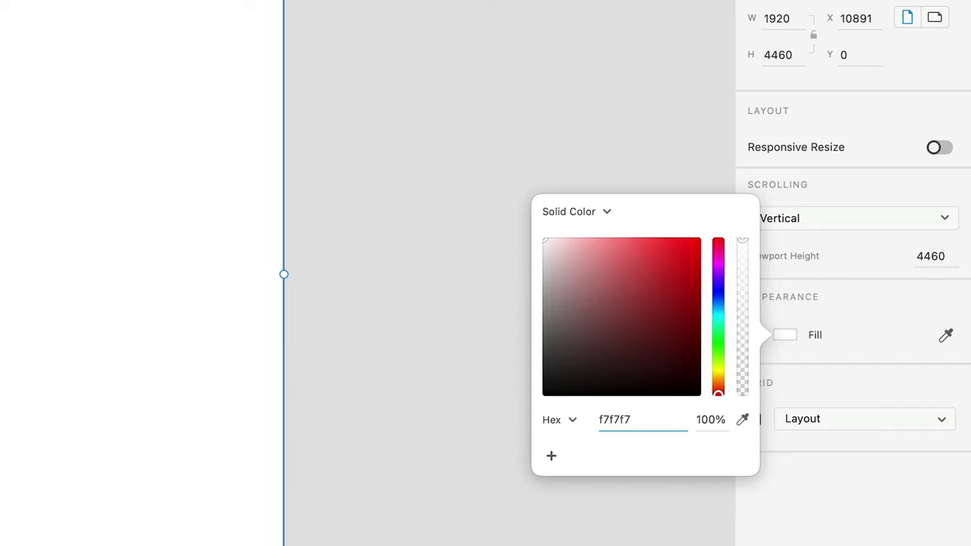
pyautogui.press('Return')
pyautogui.click(787, 336)
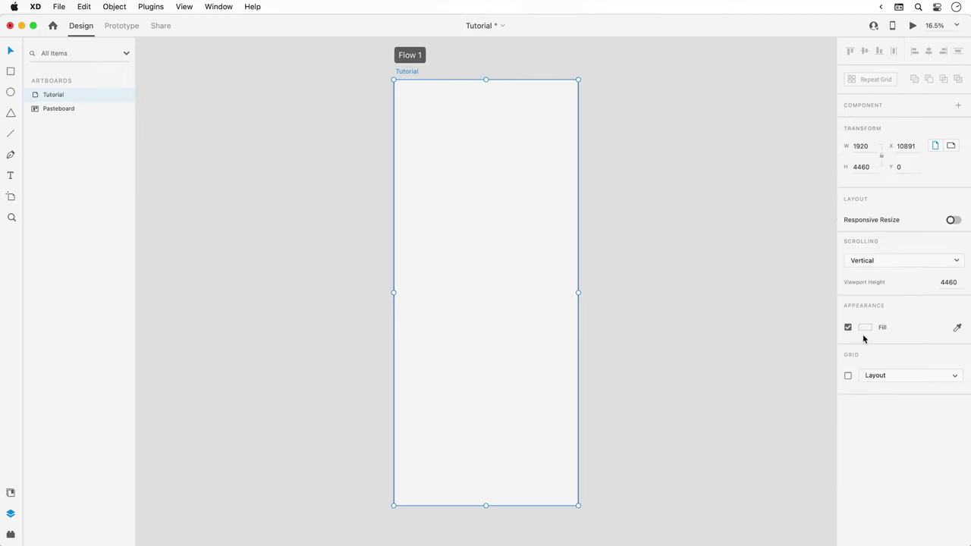
# Turn on the artboard's 12-column layout grid and make its column colour fainter.
pyautogui.click(848, 377)
pyautogui.press('super+equal')
pyautogui.press('super+equal')
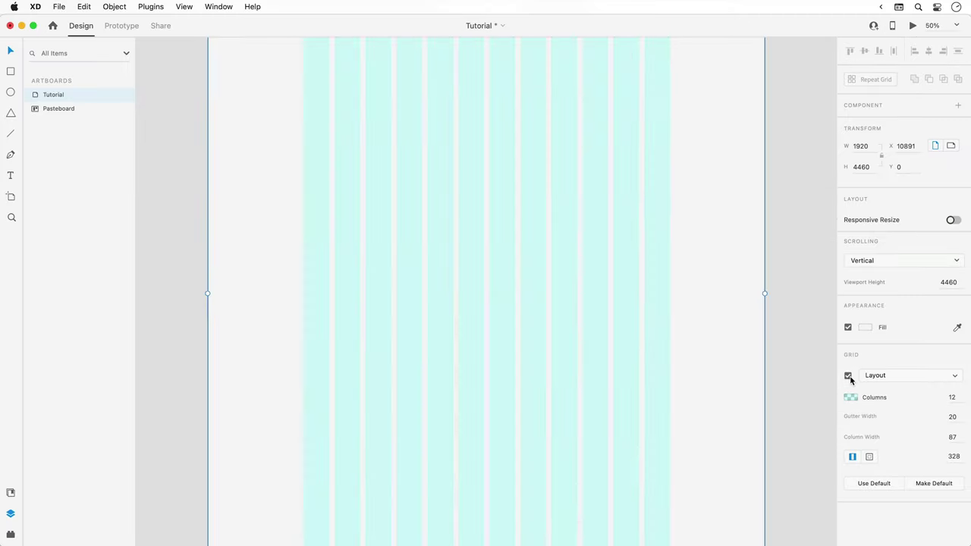
pyautogui.click(851, 398)
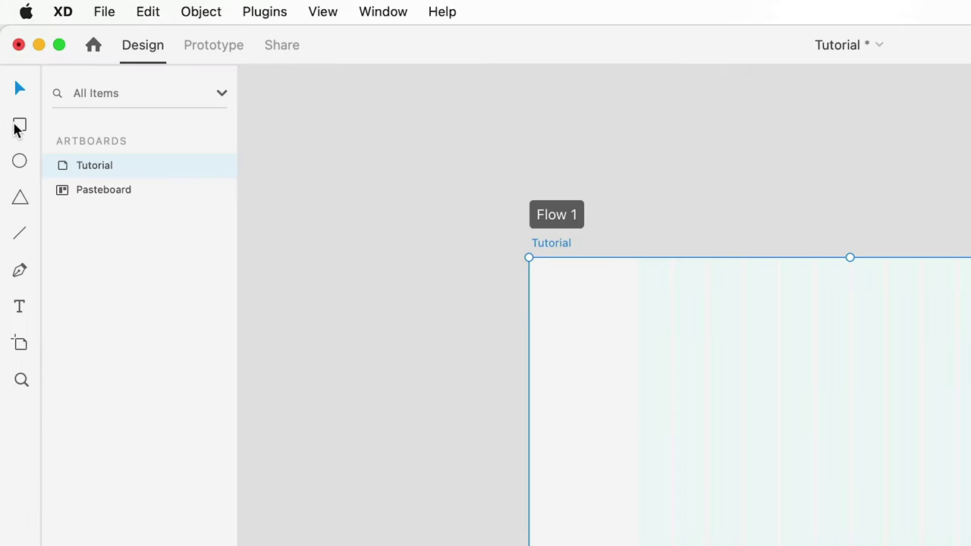
# Draw a rectangle about 1859 by 961 px over the upper artboard, without a border and with a mid-grey fill.
pyautogui.click(11, 71)
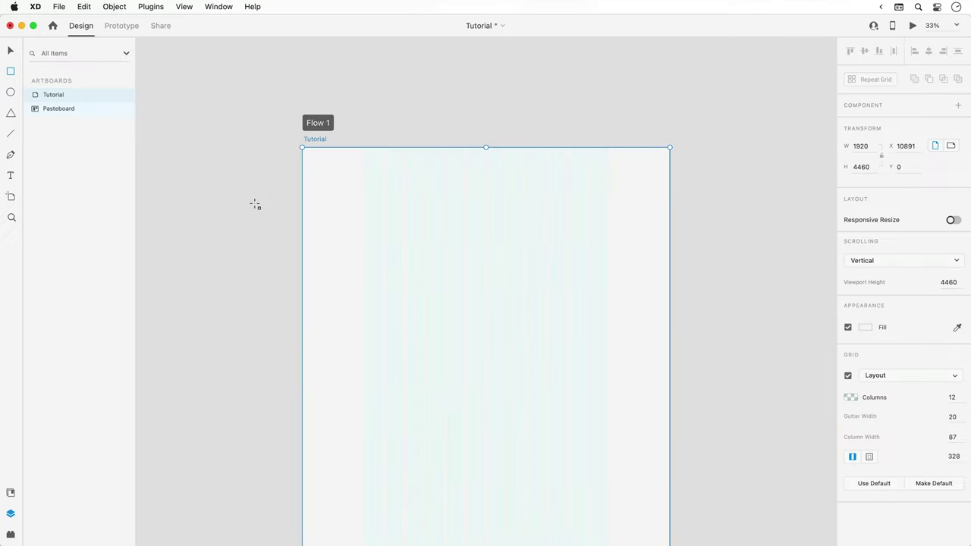
pyautogui.moveTo(255, 205); pyautogui.dragTo(611, 387)
pyautogui.click(848, 398)
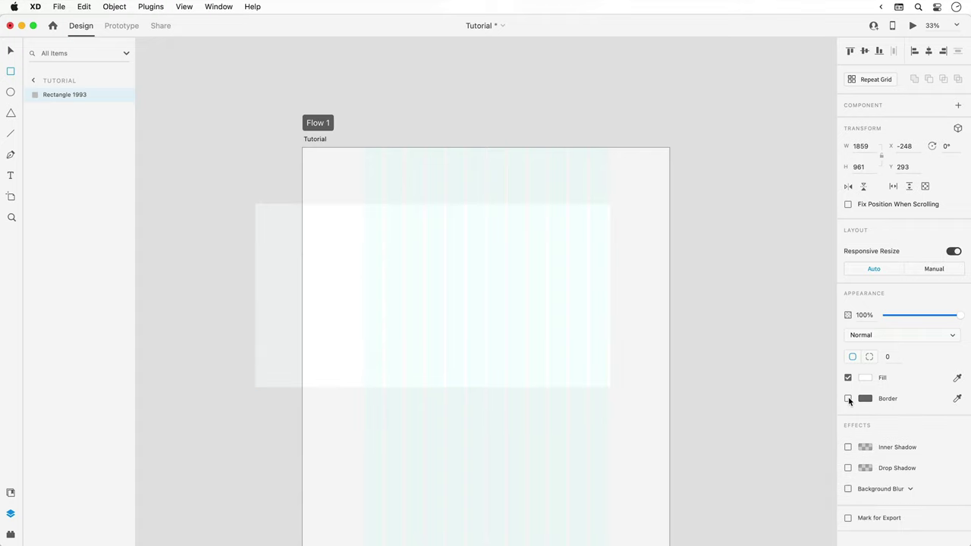
pyautogui.click(866, 379)
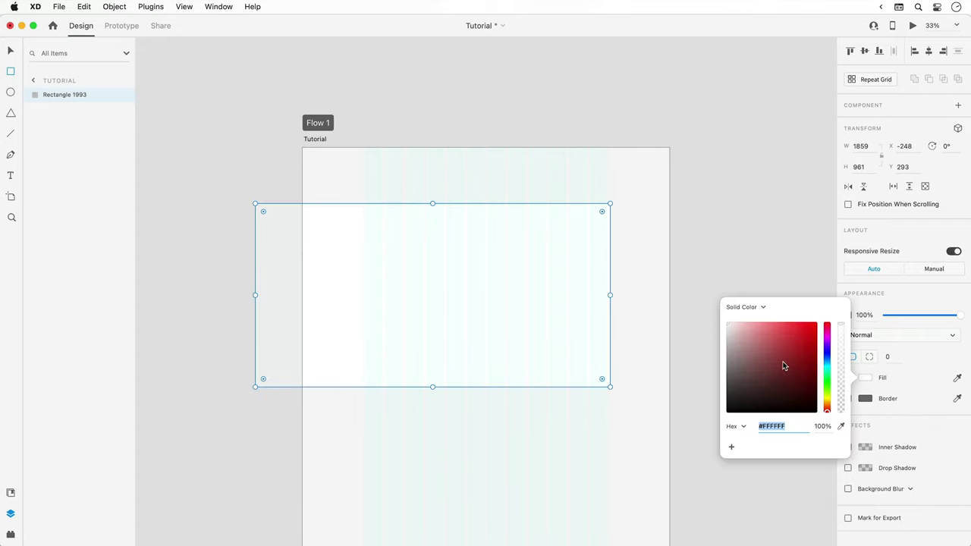
pyautogui.moveTo(780, 361); pyautogui.dragTo(721, 337)
pyautogui.click(702, 333)
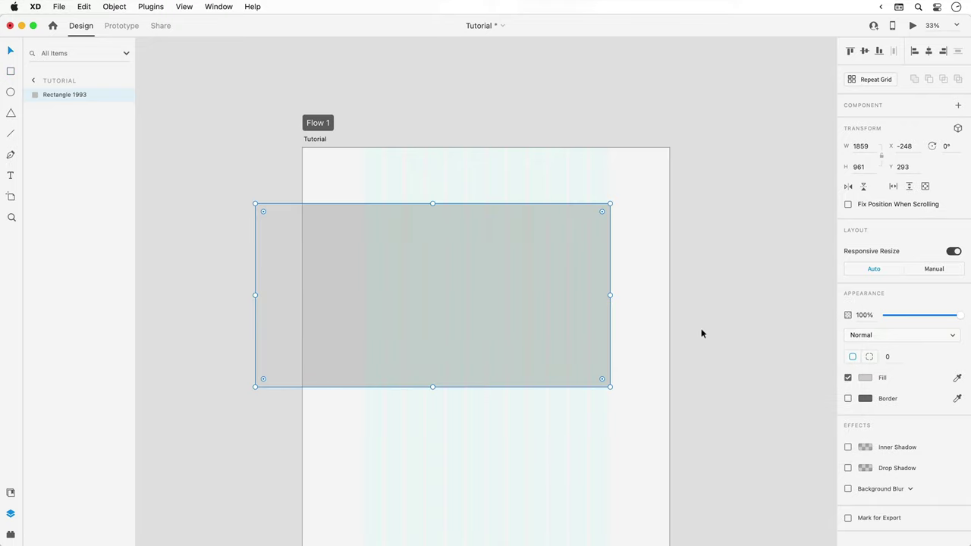
# Align the grey rectangle with the artboard's top-left corner and enlarge it to 1920 by 1920 px.
pyautogui.moveTo(576, 311); pyautogui.dragTo(594, 251)
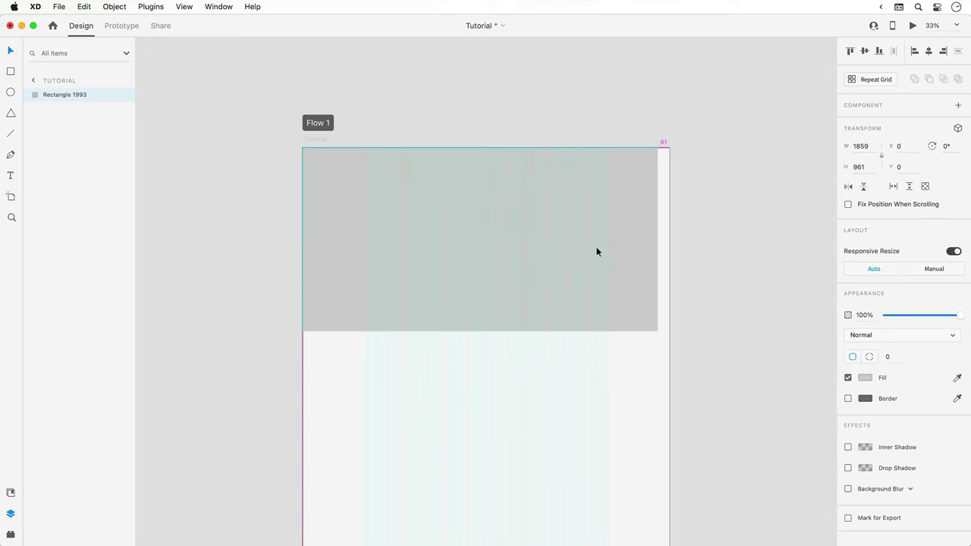
pyautogui.moveTo(655, 332); pyautogui.dragTo(668, 359)
pyautogui.moveTo(489, 359); pyautogui.dragTo(506, 511)
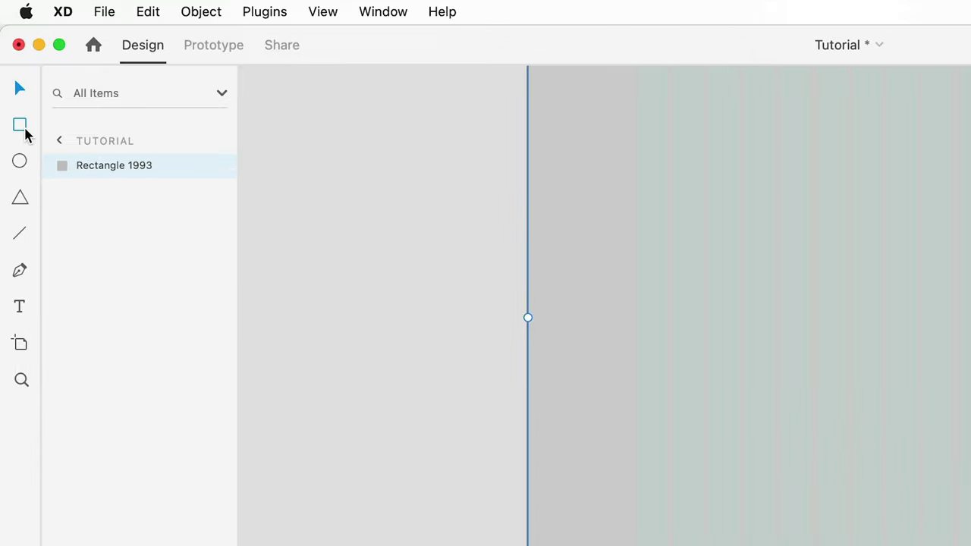
# Add a borderless light grey panel, 1264 px wide and about 742 px high, across the grid columns, overlapping the grey background's lower edge.
pyautogui.click(14, 74)
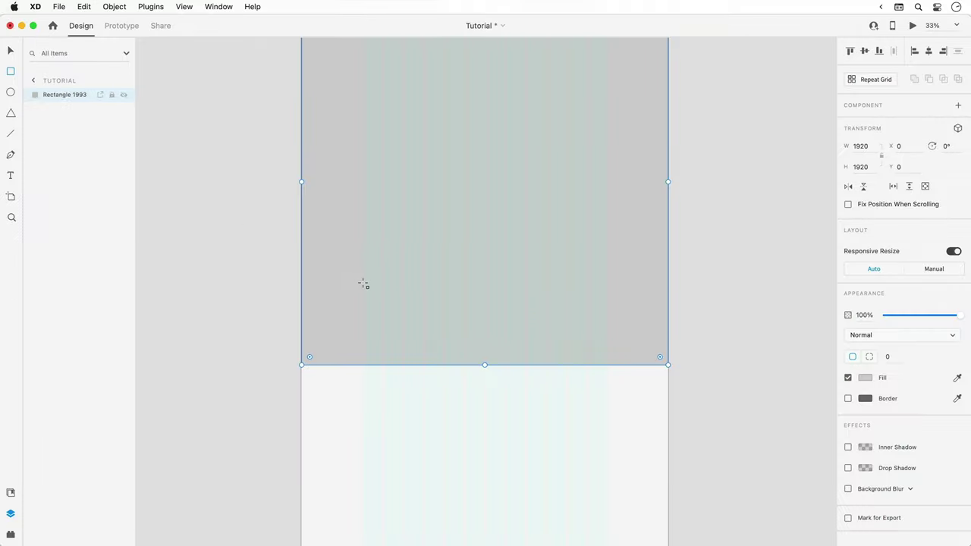
pyautogui.moveTo(364, 283); pyautogui.dragTo(606, 438)
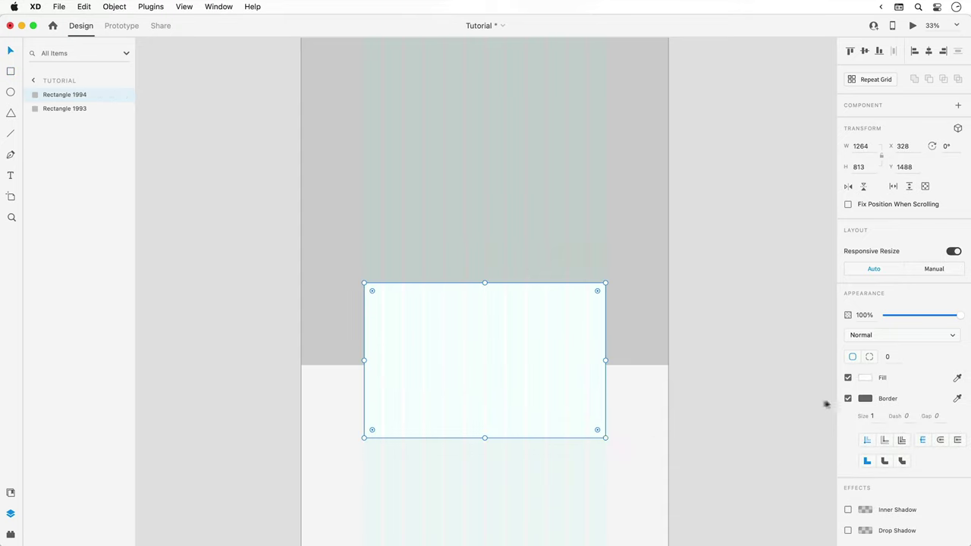
pyautogui.click(848, 399)
pyautogui.click(865, 378)
pyautogui.moveTo(729, 347); pyautogui.dragTo(718, 332)
pyautogui.moveTo(485, 438); pyautogui.dragTo(485, 424)
pyautogui.moveTo(485, 401); pyautogui.dragTo(487, 437)
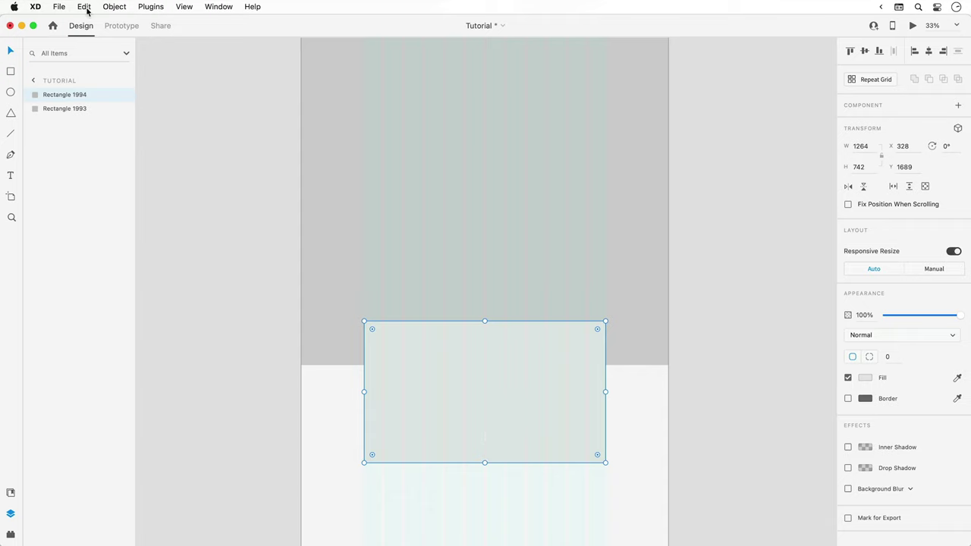
# Duplicate the light grey panel, shrink the copy to about 538 by 316 px around its centre, and fill it with #D5D5D5.
pyautogui.click(84, 7)
pyautogui.click(84, 120)
pyautogui.moveTo(363, 320); pyautogui.dragTo(433, 360)
pyautogui.click(865, 377)
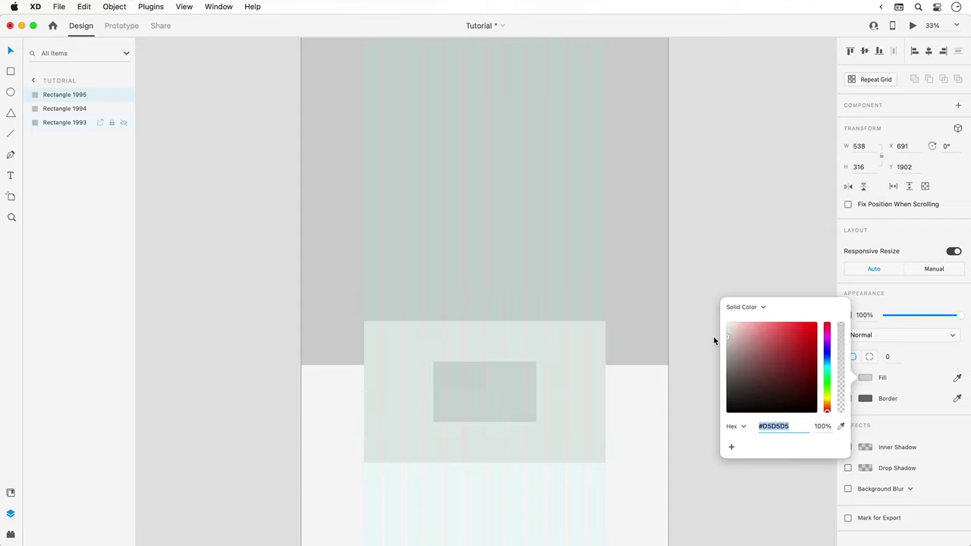
pyautogui.click(542, 363)
pyautogui.click(527, 373)
# Resize and copy the small grey tile to form one tall tile and two stacked tiles on the right part of the panel.
pyautogui.keyDown('shift'); pyautogui.moveTo(540, 360); pyautogui.dragTo(456, 338); pyautogui.keyUp('shift')
pyautogui.keyDown('alt'); pyautogui.moveTo(483, 365); pyautogui.dragTo(563, 366); pyautogui.keyUp('alt')
pyautogui.moveTo(566, 443); pyautogui.dragTo(569, 372)
pyautogui.moveTo(536, 356); pyautogui.dragTo(559, 443)
pyautogui.keyDown('shift'); pyautogui.click(552, 364); pyautogui.keyUp('shift')
pyautogui.moveTo(523, 393); pyautogui.dragTo(519, 392)
# Duplicate the light grey panel and give the copy a darker grey fill.
pyautogui.click(421, 360)
pyautogui.press('super+d')
pyautogui.click(862, 377)
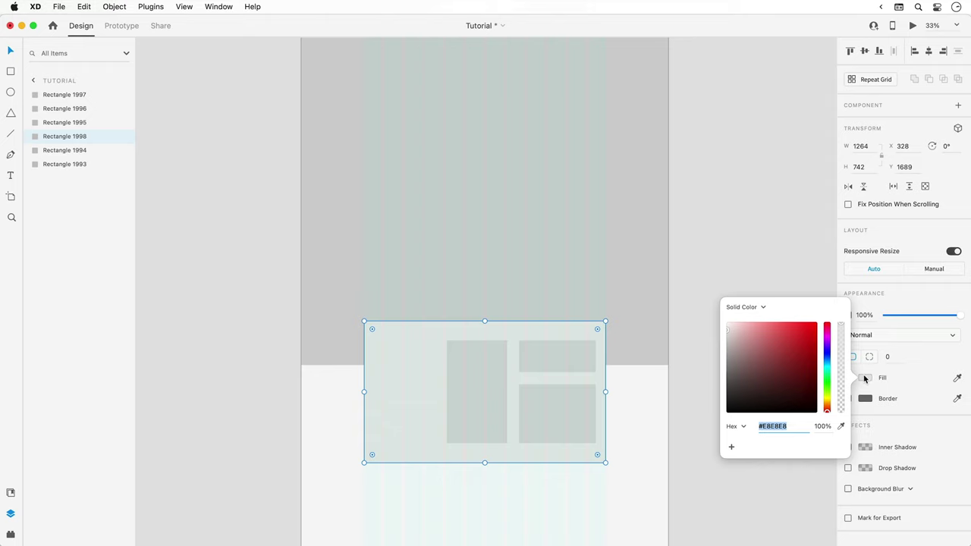
pyautogui.moveTo(759, 380); pyautogui.dragTo(713, 352)
# Reshape the dark grey copy into a full-width bar, 1920 by 58 px, along the grey background's lower edge.
pyautogui.moveTo(429, 344); pyautogui.dragTo(448, 167)
pyautogui.keyDown('alt'); pyautogui.moveTo(485, 143); pyautogui.dragTo(489, 208); pyautogui.keyUp('alt')
pyautogui.keyDown('alt'); pyautogui.moveTo(606, 213); pyautogui.dragTo(642, 357); pyautogui.keyUp('alt')
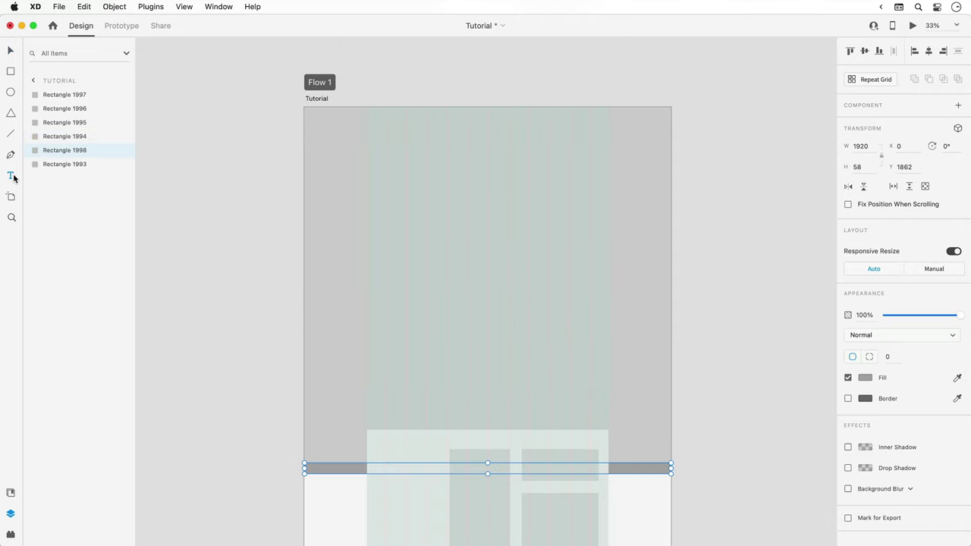
# Add a white "Windows" heading on the grey background, enlarge it to font size 243, and centre it horizontally.
pyautogui.click(11, 176)
pyautogui.click(423, 225)
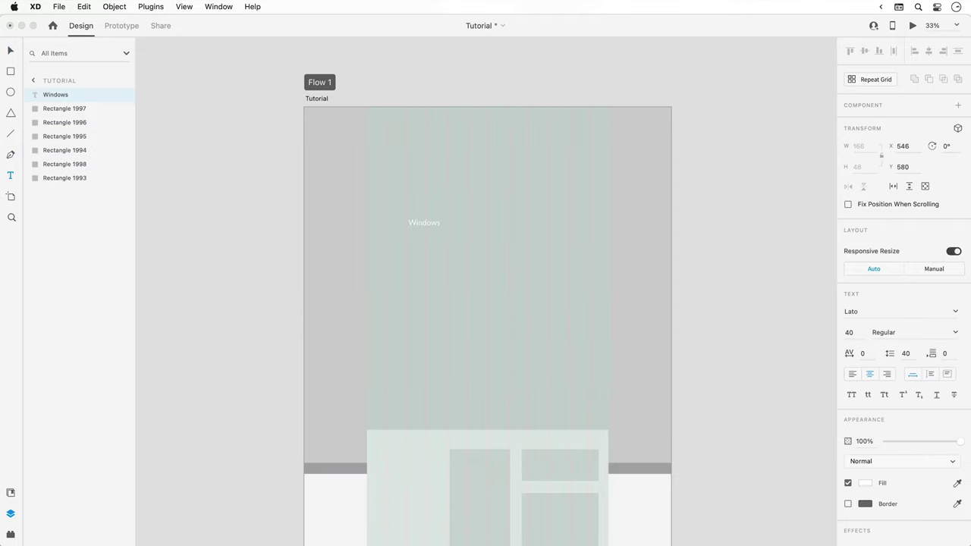
pyautogui.press('Escape')
pyautogui.moveTo(424, 228); pyautogui.dragTo(427, 267)
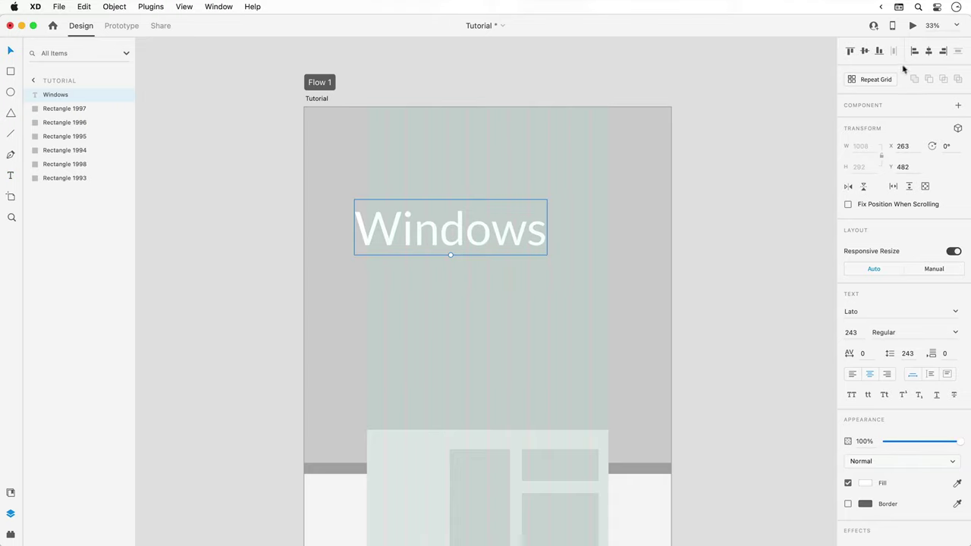
pyautogui.click(930, 52)
# Set the "Windows" heading's font to Acumin Pro Light.
pyautogui.click(881, 311)
pyautogui.write('Acumin Pro')
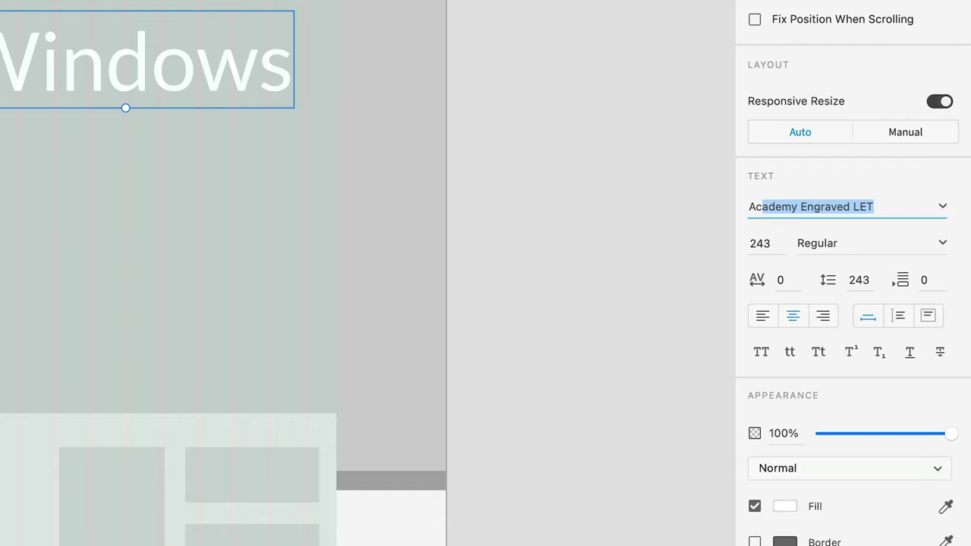
pyautogui.press('Return')
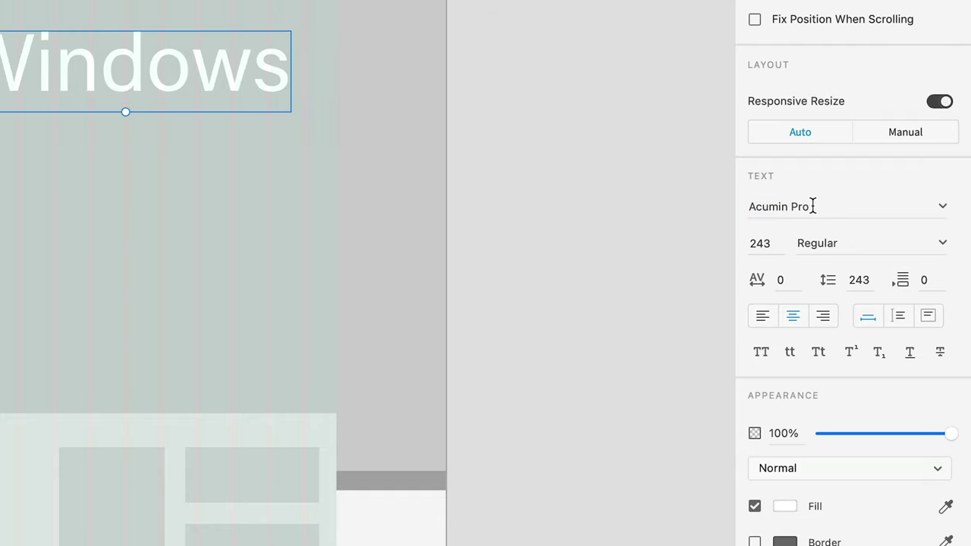
pyautogui.click(944, 241)
pyautogui.click(886, 356)
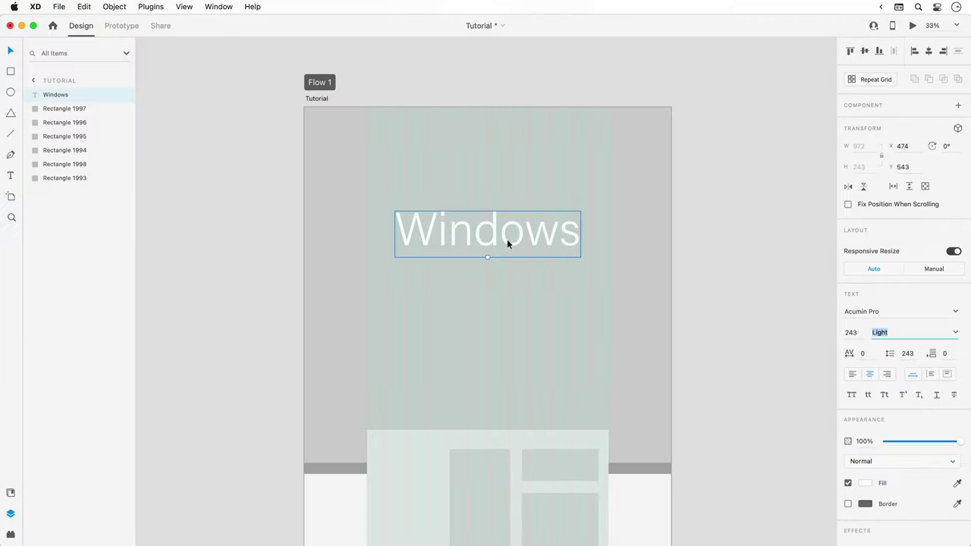
# Copy the "Windows" heading below itself and set the copy to font size 40 and Medium weight.
pyautogui.keyDown('alt'); pyautogui.moveTo(507, 239); pyautogui.dragTo(528, 297); pyautogui.keyUp('alt')
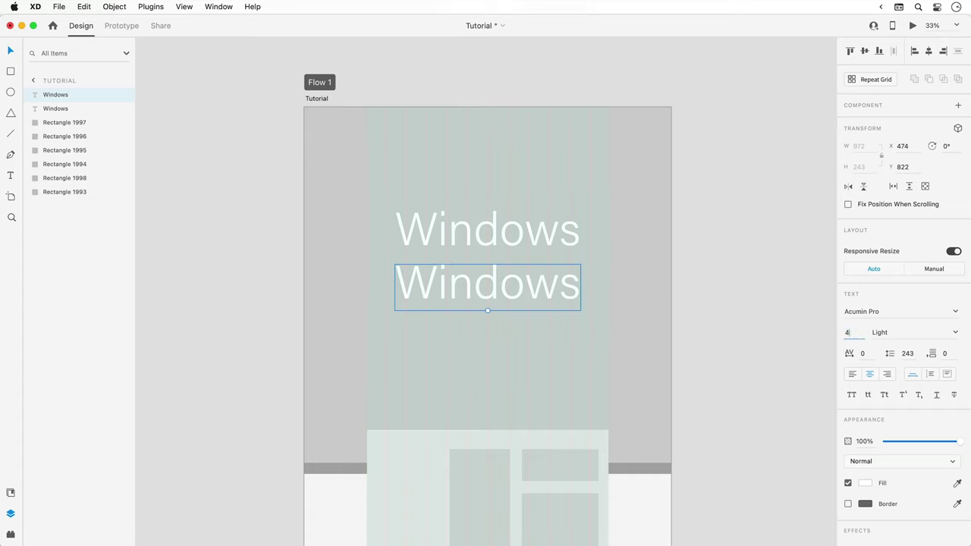
pyautogui.press('Return')
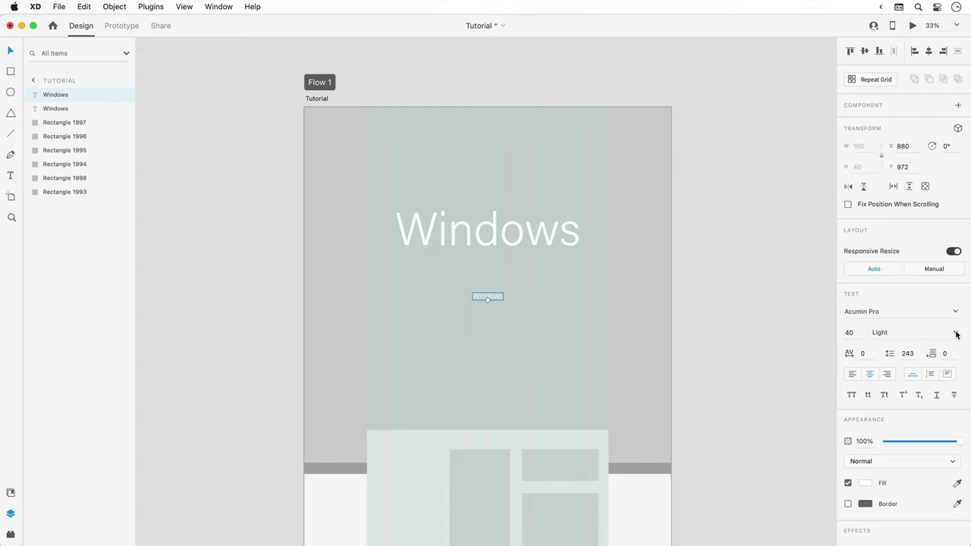
pyautogui.click(956, 333)
pyautogui.click(936, 406)
# Replace the smaller text with "A custom reskin of the world's most popular operating system.".
pyautogui.press('super+equal')
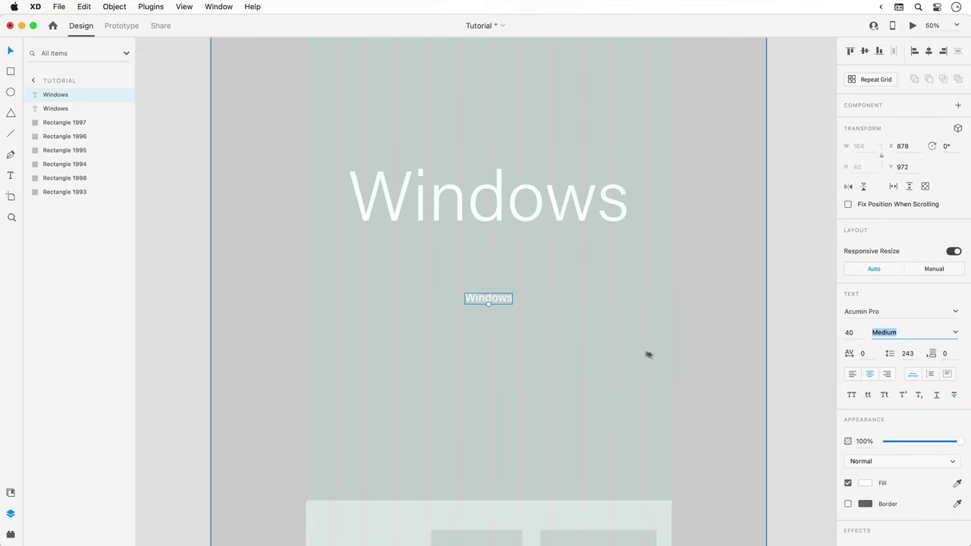
pyautogui.doubleClick(496, 300)
pyautogui.write('A custom reskin of the world')
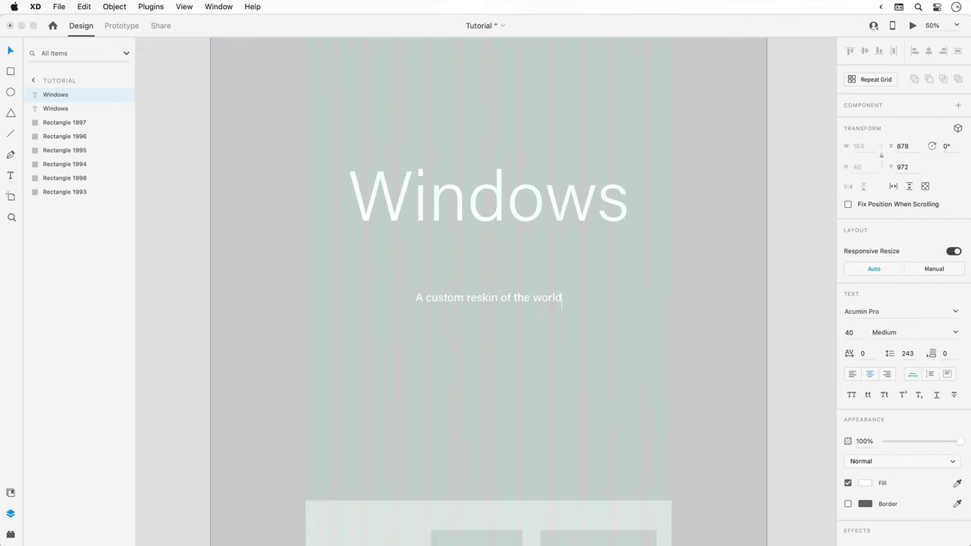
pyautogui.write("'s most popular operating system.")
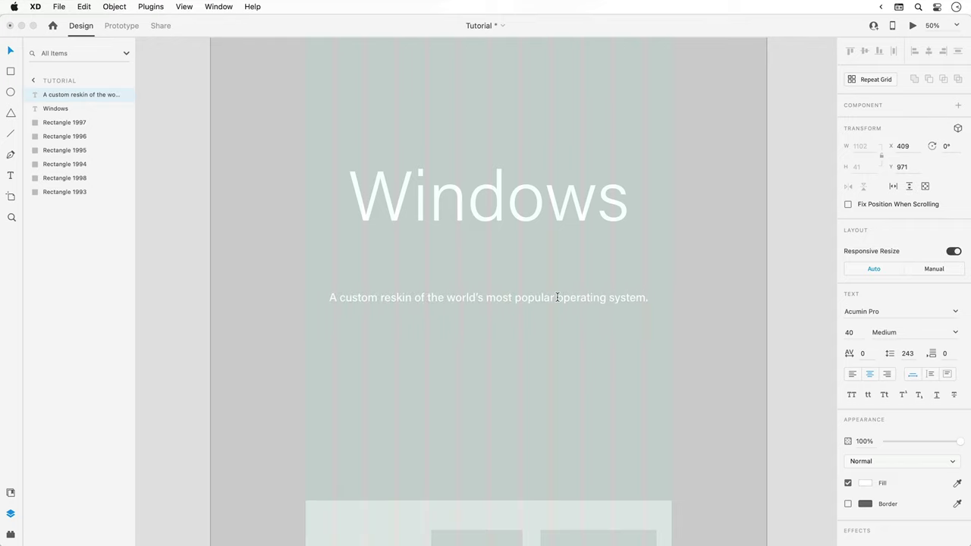
pyautogui.press('Escape')
# Switch the tagline to an auto-height box, adjust it under the heading, and set its line spacing to 50.
pyautogui.click(930, 374)
pyautogui.moveTo(649, 300); pyautogui.dragTo(644, 253)
pyautogui.click(900, 353)
pyautogui.write('50')
pyautogui.press('Return')
# Copy the tagline twice to just above the light panel and change the upper copy's text to "Simplicity Redefined".
pyautogui.keyDown('alt'); pyautogui.moveTo(644, 254); pyautogui.dragTo(643, 458); pyautogui.keyUp('alt')
pyautogui.keyDown('alt'); pyautogui.moveTo(643, 459); pyautogui.dragTo(644, 430); pyautogui.keyUp('alt')
pyautogui.doubleClick(644, 430)
pyautogui.press('super+a')
pyautogui.write('Simplicity Redefined')
pyautogui.press('Escape')
# Set the "Simplicity Redefined" heading to font size 70 with a lighter font weight.
pyautogui.click(849, 332)
pyautogui.write('70')
pyautogui.press('Return')
pyautogui.click(910, 333)
pyautogui.click(929, 385)
# Copy the "Simplicity Redefined" heading and its description below the light panel, and retitle the copied heading "Iconic Style".
pyautogui.scroll(-5, 589, 381)
pyautogui.keyDown('shift'); pyautogui.click(621, 316); pyautogui.keyUp('shift')
pyautogui.press('super+minus')
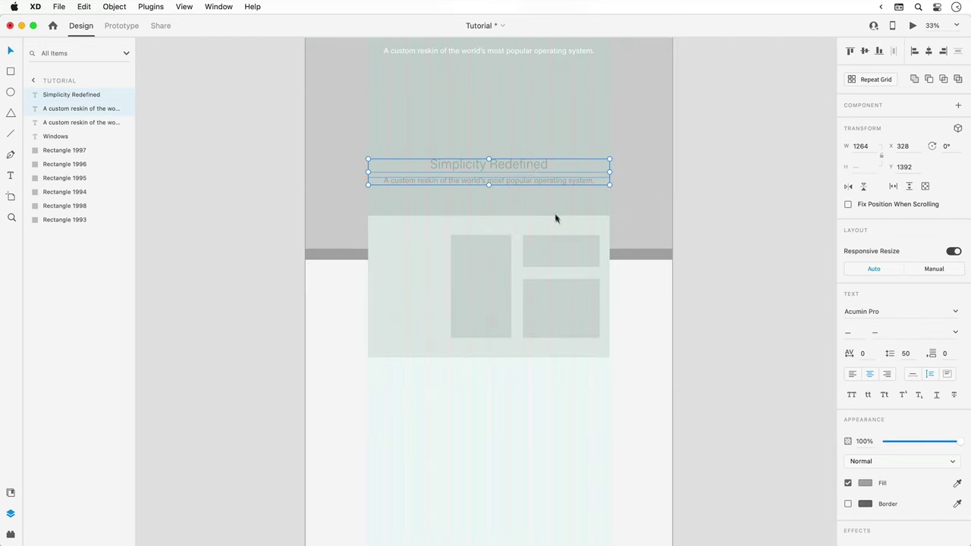
pyautogui.keyDown('alt'); pyautogui.moveTo(540, 180); pyautogui.dragTo(540, 418); pyautogui.keyUp('alt')
pyautogui.doubleClick(531, 402)
pyautogui.press('super+a')
pyautogui.write('Iconic Style')
# Replace the copied description with "Windows 12 features a suite of bespoke icons, designed to sit together in visual harmony.".
pyautogui.doubleClick(514, 418)
pyautogui.press('super+a')
pyautogui.write('Windows 12 features a suite of bespoke icons, designed to sit together in visual harmony.')
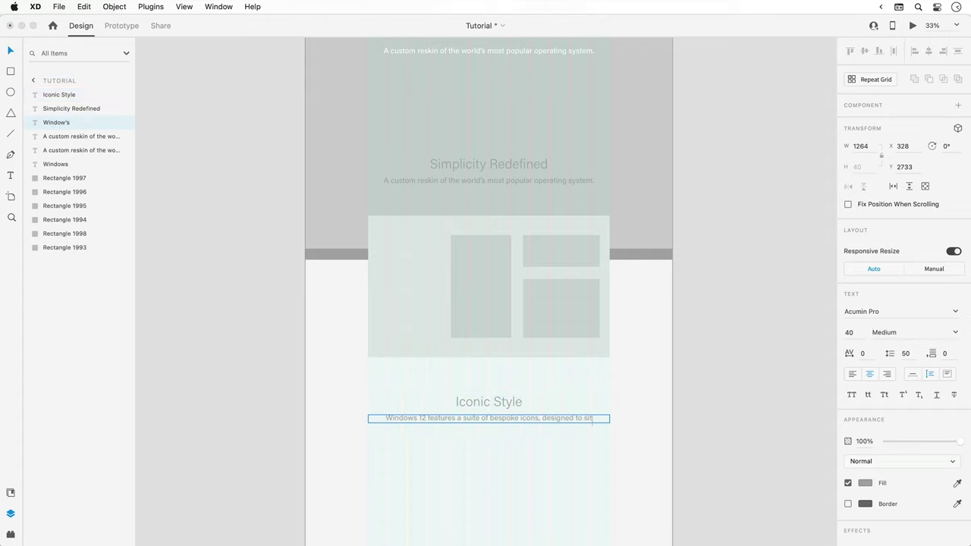
# Narrow the "Iconic Style" description so it wraps onto two lines, and copy it with its heading farther down the page.
pyautogui.press('Escape')
pyautogui.moveTo(610, 422); pyautogui.dragTo(581, 423)
pyautogui.keyDown('alt'); pyautogui.moveTo(506, 222); pyautogui.dragTo(505, 458); pyautogui.keyUp('alt')
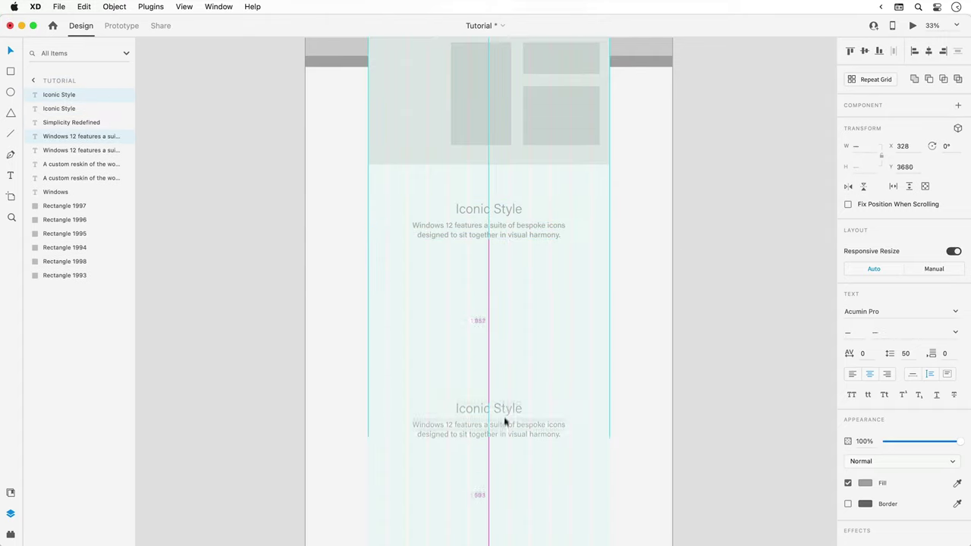
# Retitle the copied heading "Stay Updated" and replace its description with "Get the latest news and information about Windows 12 by signing up below.".
pyautogui.doubleClick(490, 446)
pyautogui.press('super+a')
pyautogui.write('Stay Updated')
pyautogui.doubleClick(490, 465)
pyautogui.press('super+a')
pyautogui.write('Get the latest news and information about Windows 12 by signing up below.')
pyautogui.press('Escape')
pyautogui.keyDown('alt'); pyautogui.moveTo(582, 468); pyautogui.dragTo(572, 468); pyautogui.keyUp('alt')
# Copy the dark grey band to the bottom of the page as a full-width footer and make it 158 px high.
pyautogui.press('super+minus')
pyautogui.keyDown('alt'); pyautogui.moveTo(589, 119); pyautogui.dragTo(600, 488); pyautogui.keyUp('alt')
pyautogui.moveTo(488, 481); pyautogui.dragTo(488, 466)
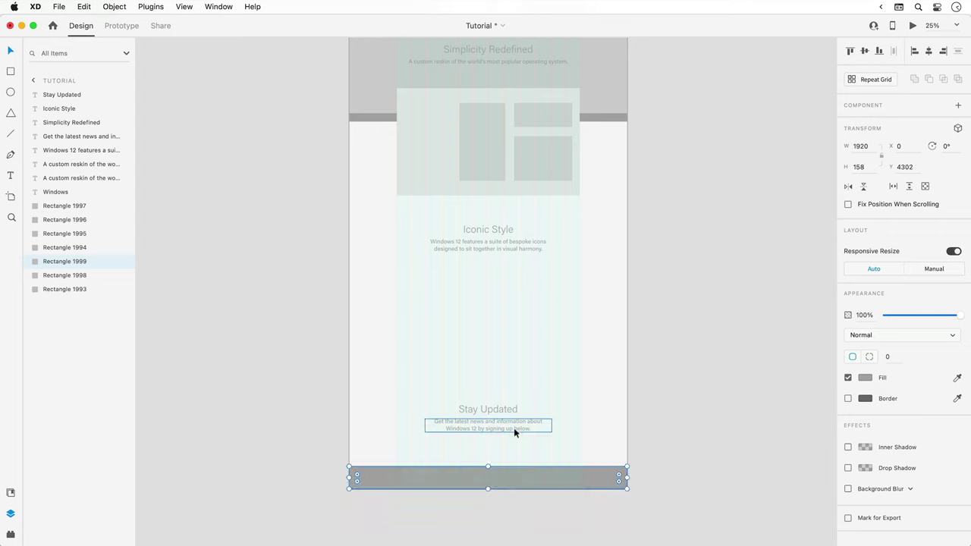
# Build the sign-up form below the description with two light 516 × 68 field rectangles and a dark grey 194 × 68 button rectangle.
pyautogui.click(514, 429)
pyautogui.keyDown('shift'); pyautogui.moveTo(515, 411); pyautogui.dragTo(516, 352); pyautogui.keyUp('shift')
pyautogui.moveTo(437, 194); pyautogui.dragTo(437, 199)
pyautogui.press('super+v')
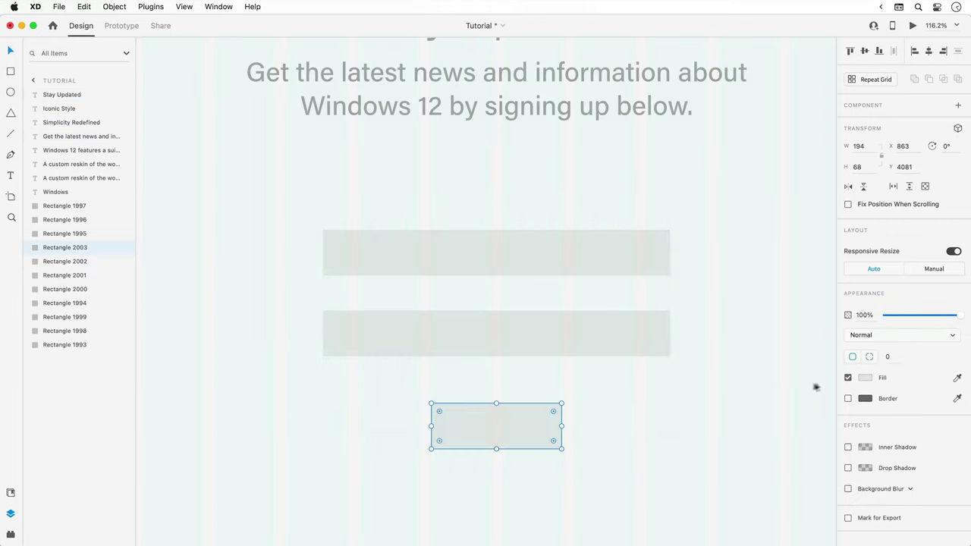
pyautogui.click(865, 377)
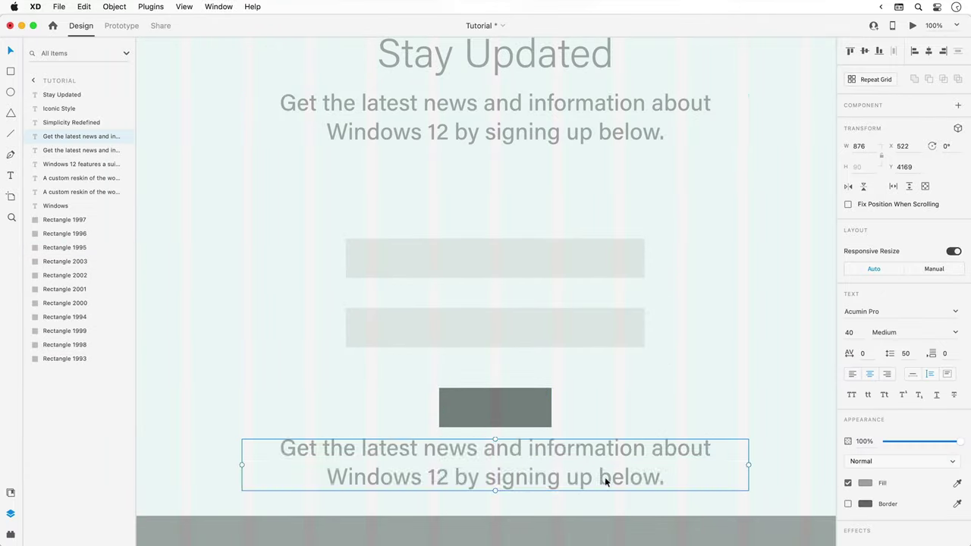
# Change the copied description to "Sign Up", give it auto width and a light fill, and place it on the dark button rectangle.
pyautogui.write('Sign Up')
pyautogui.press('Escape')
pyautogui.click(913, 373)
pyautogui.click(865, 483)
pyautogui.moveTo(727, 444); pyautogui.dragTo(711, 425)
pyautogui.moveTo(494, 448); pyautogui.dragTo(495, 408)
# Set the "Sign Up" label's font size to 20.
pyautogui.click(853, 332)
pyautogui.press('Down')
pyautogui.press('Down')
pyautogui.press('Down')
pyautogui.press('Down')
pyautogui.press('Down')
pyautogui.press('Down')
pyautogui.press('Return')
# Lower the Sign Up button, copy the lower form field beneath itself and shrink the copy to a small checkbox square at the fields' left edge.
pyautogui.click(590, 416)
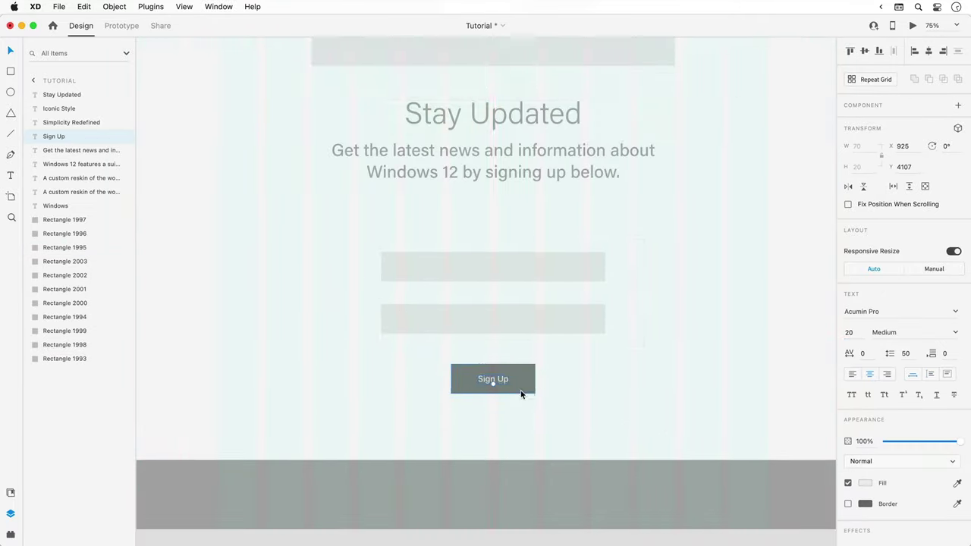
pyautogui.moveTo(526, 331); pyautogui.dragTo(526, 367)
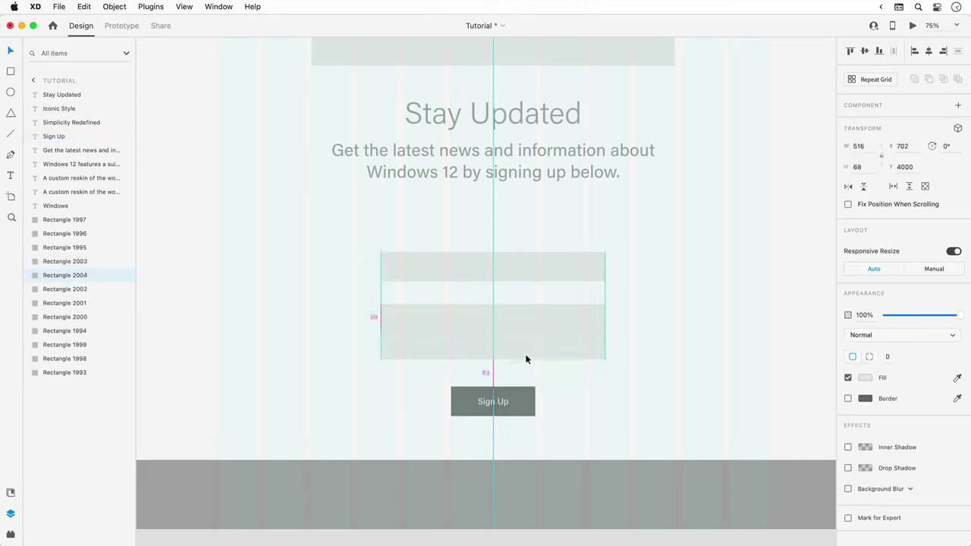
pyautogui.moveTo(605, 341); pyautogui.dragTo(501, 352)
pyautogui.click(860, 146)
pyautogui.write('20')
pyautogui.press('Tab')
pyautogui.write('20')
pyautogui.press('Return')
pyautogui.moveTo(493, 359); pyautogui.dragTo(389, 358)
# Copy the "Sign Up" label beside the checkbox square and change its text to "News & Updates".
pyautogui.moveTo(485, 398); pyautogui.dragTo(458, 359)
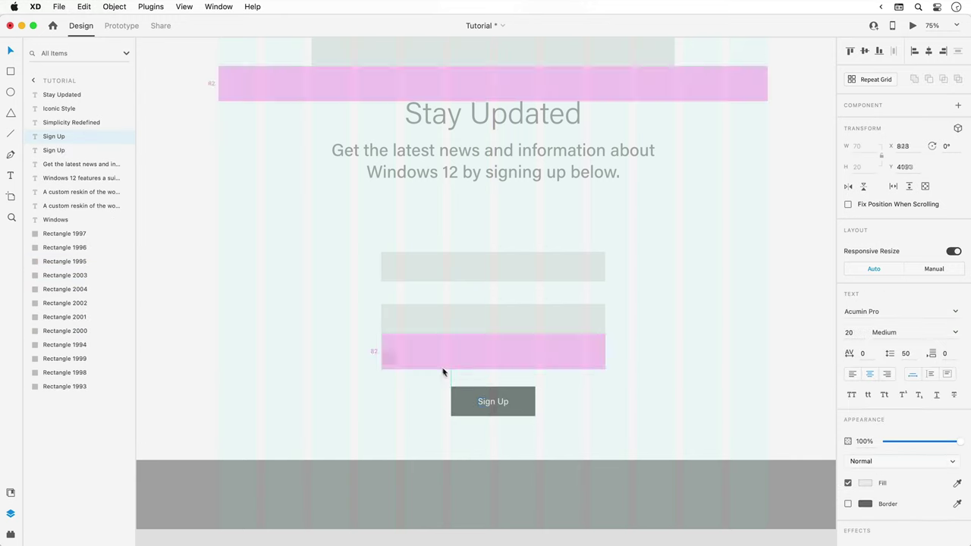
pyautogui.doubleClick(430, 359)
pyautogui.write('News & Updates')
pyautogui.press('Escape')
# Copy the checkbox and its label to the right and change the copied label to "Beta Versions".
pyautogui.keyDown('shift'); pyautogui.click(388, 358); pyautogui.keyUp('shift')
pyautogui.moveTo(387, 358); pyautogui.dragTo(497, 354)
pyautogui.doubleClick(524, 357)
pyautogui.write('Beta Versions')
pyautogui.press('Escape')
# Add four text links across the footer reading "Features", "Donate", "Download" and "Terms & Conditions".
pyautogui.scroll(-3, 496, 291)
pyautogui.doubleClick(496, 377)
pyautogui.write('Feature')
pyautogui.moveTo(496, 287); pyautogui.dragTo(551, 377)
pyautogui.write('s')
pyautogui.moveTo(564, 377); pyautogui.dragTo(682, 377)
pyautogui.doubleClick(560, 378)
pyautogui.write('Donate')
pyautogui.doubleClick(600, 377)
pyautogui.write('Download')
pyautogui.write('Conditions')
pyautogui.press('Escape')
# Nudge the footer links to the right to even out the spacing between them.
pyautogui.keyDown('shift'); pyautogui.click(617, 377); pyautogui.keyUp('shift')
pyautogui.press('Right')
pyautogui.press('Right')
pyautogui.press('Right')
pyautogui.press('Right')
pyautogui.press('Right')
pyautogui.press('Right')
pyautogui.press('Right')
pyautogui.press('Right')
pyautogui.press('Right')
pyautogui.press('Right')
pyautogui.keyDown('shift'); pyautogui.click(617, 377); pyautogui.keyUp('shift')
pyautogui.press('Right')
pyautogui.press('Right')
pyautogui.press('Right')
pyautogui.press('Right')
pyautogui.press('Right')
pyautogui.press('Right')
pyautogui.press('Right')
pyautogui.press('Right')
pyautogui.press('Right')
pyautogui.press('Right')
# Group the four footer links.
pyautogui.keyDown('shift'); pyautogui.click(616, 377); pyautogui.keyUp('shift')
pyautogui.keyDown('shift'); pyautogui.click(549, 377); pyautogui.keyUp('shift')
pyautogui.keyDown('shift'); pyautogui.click(494, 377); pyautogui.keyUp('shift')
pyautogui.rightClick(505, 377)
pyautogui.click(588, 449)
# Copy the footer link group to the top of the page as header navigation and ungroup the copy.
pyautogui.press('super+minus')
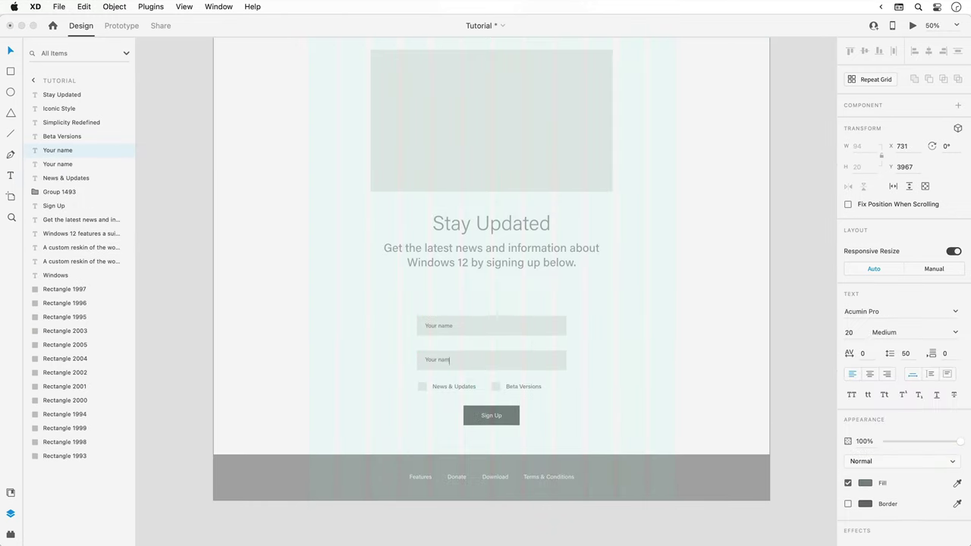
pyautogui.scroll(10, 428, 340)
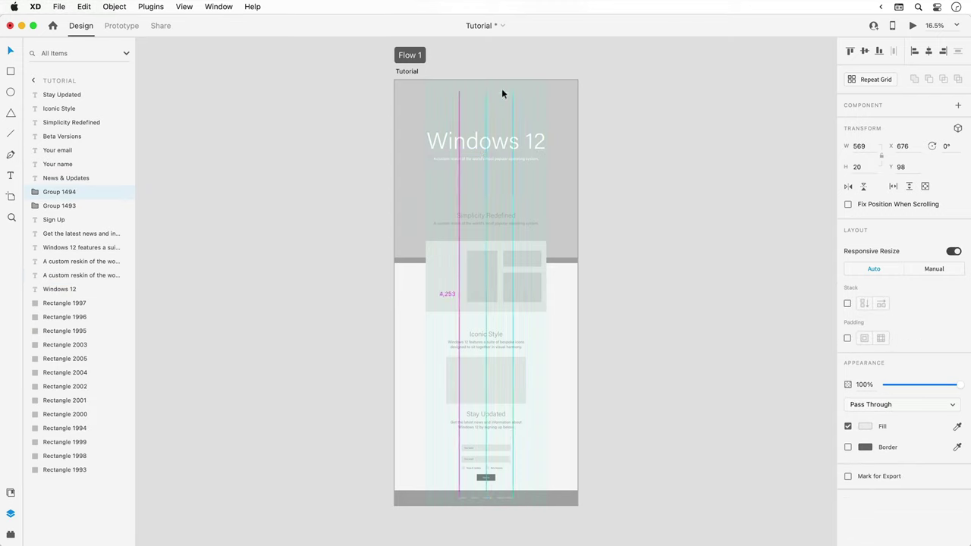
pyautogui.rightClick(511, 298)
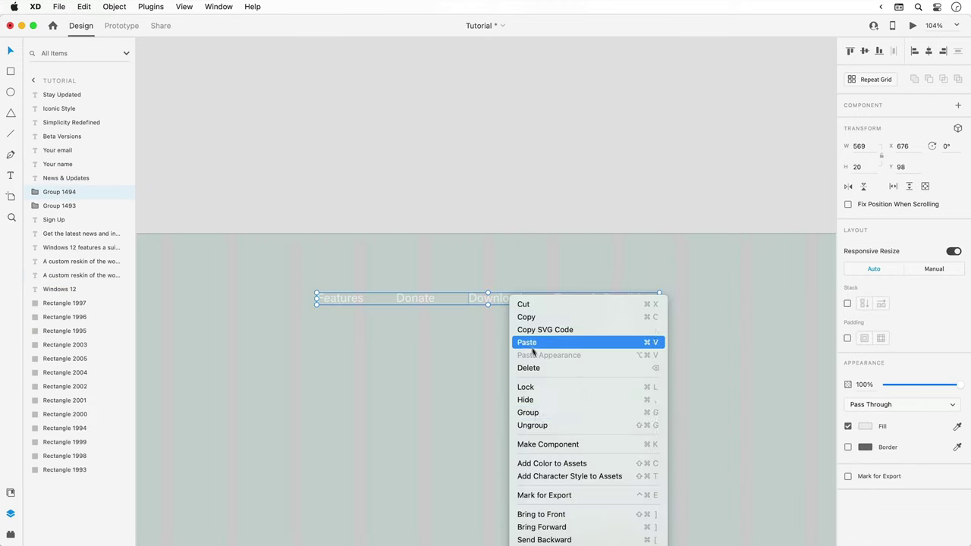
# Copy the Sign Up button to the header's right grid edge as a "Download" button, and move "Features" and "Donate" beside it.
pyautogui.click(508, 286)
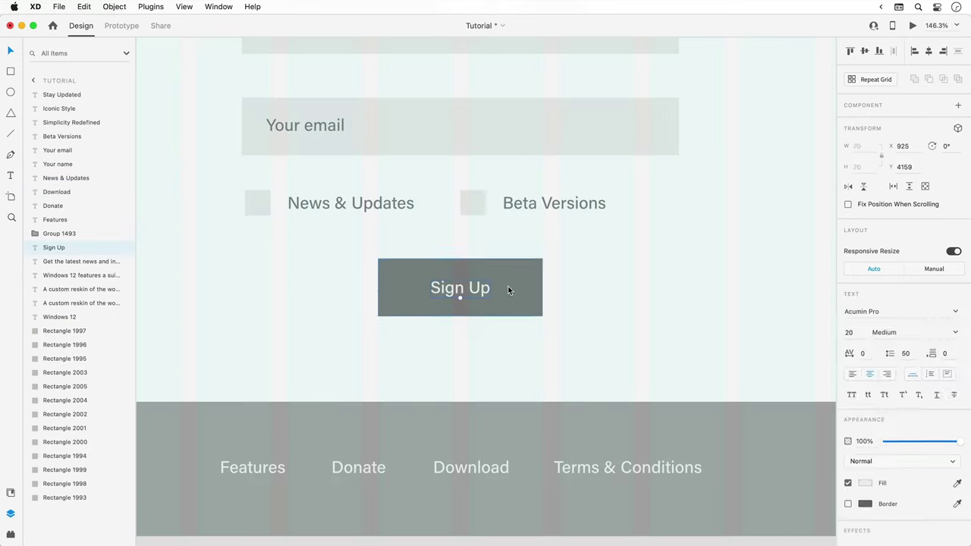
pyautogui.rightClick(507, 286)
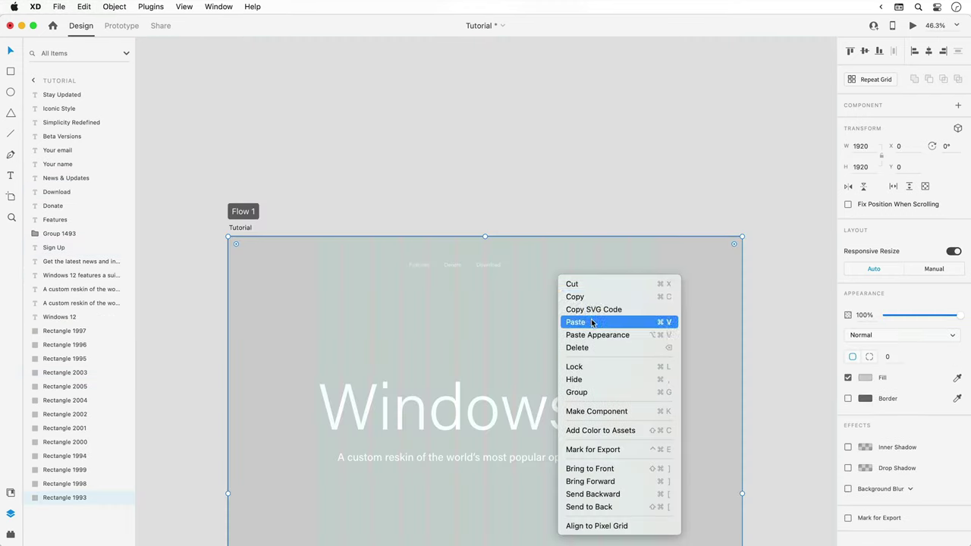
pyautogui.click(592, 322)
pyautogui.click(452, 265)
pyautogui.keyDown('shift'); pyautogui.click(428, 265); pyautogui.keyUp('shift')
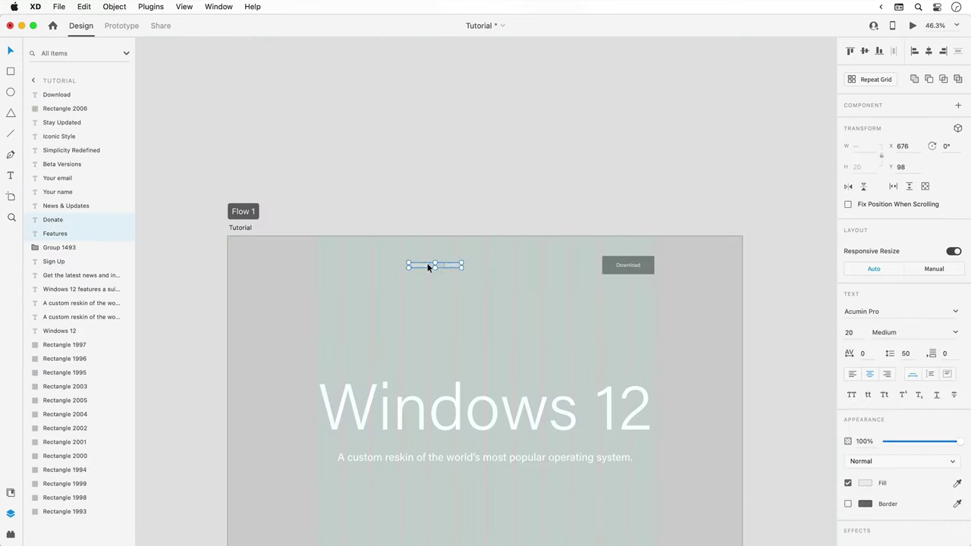
pyautogui.moveTo(428, 265); pyautogui.dragTo(568, 265)
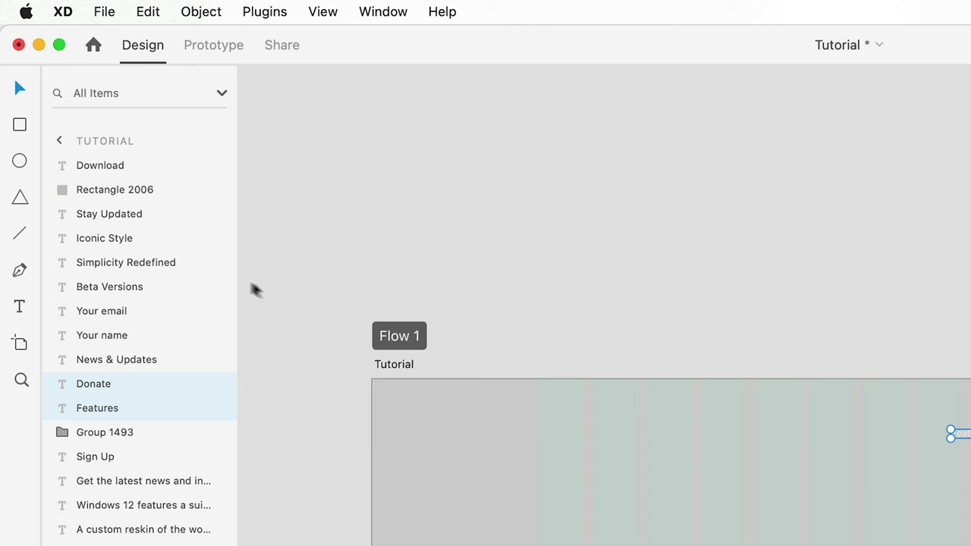
# Draw a horizontal line about 43 px wide at the header's left grid edge and set its border colour to white (#FFFFFF).
pyautogui.click(26, 228)
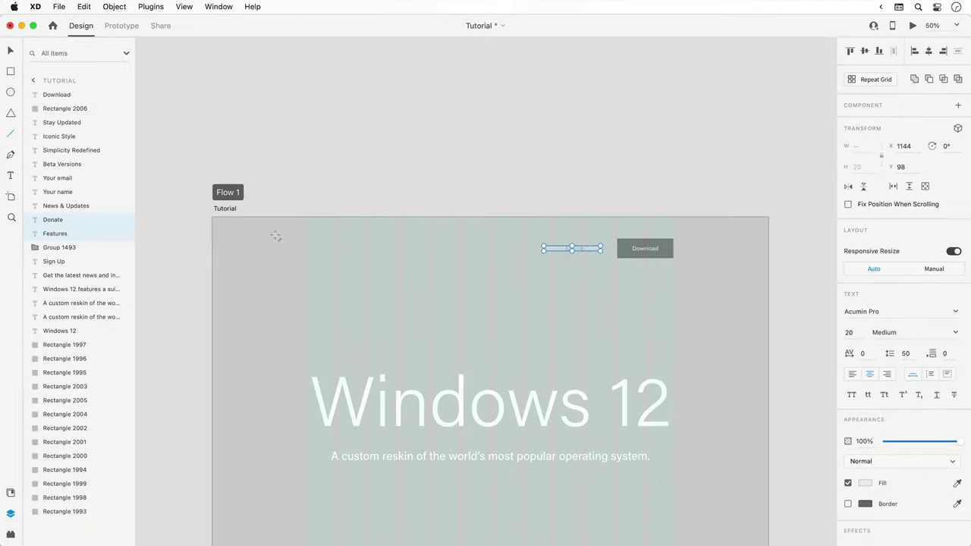
pyautogui.moveTo(308, 247); pyautogui.dragTo(321, 246)
pyautogui.click(865, 357)
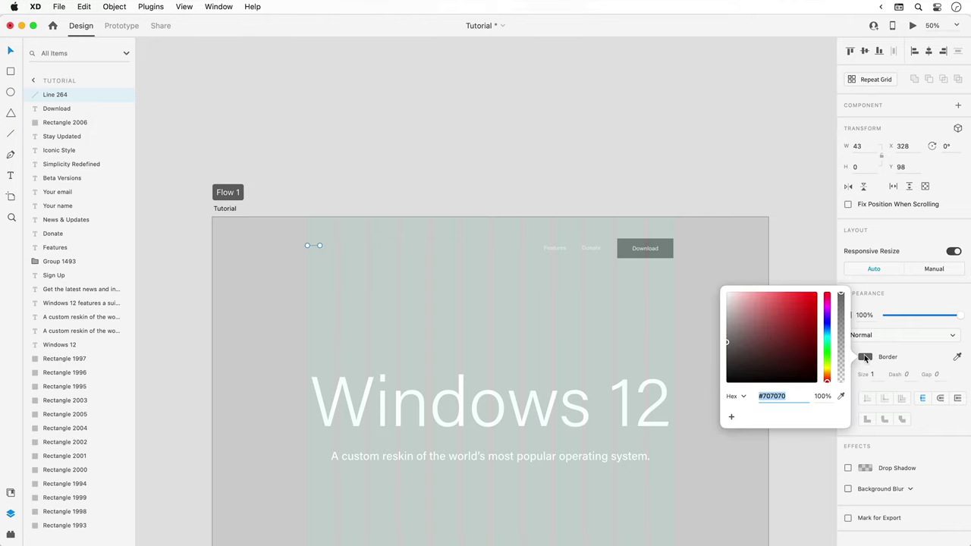
pyautogui.moveTo(730, 340); pyautogui.dragTo(715, 293)
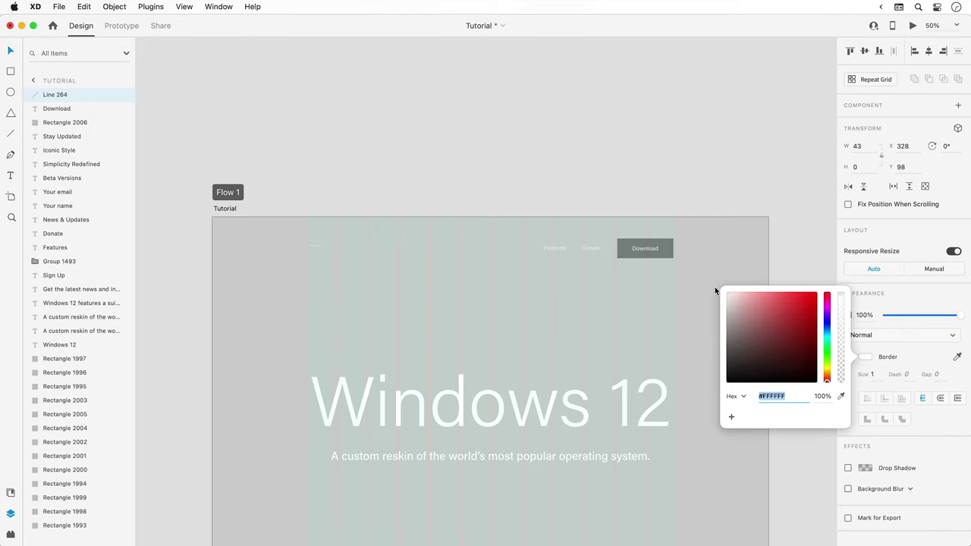
# Set the white line's border size to 3 with round caps.
pyautogui.click(877, 374)
pyautogui.press('Return')
pyautogui.press('super+3')
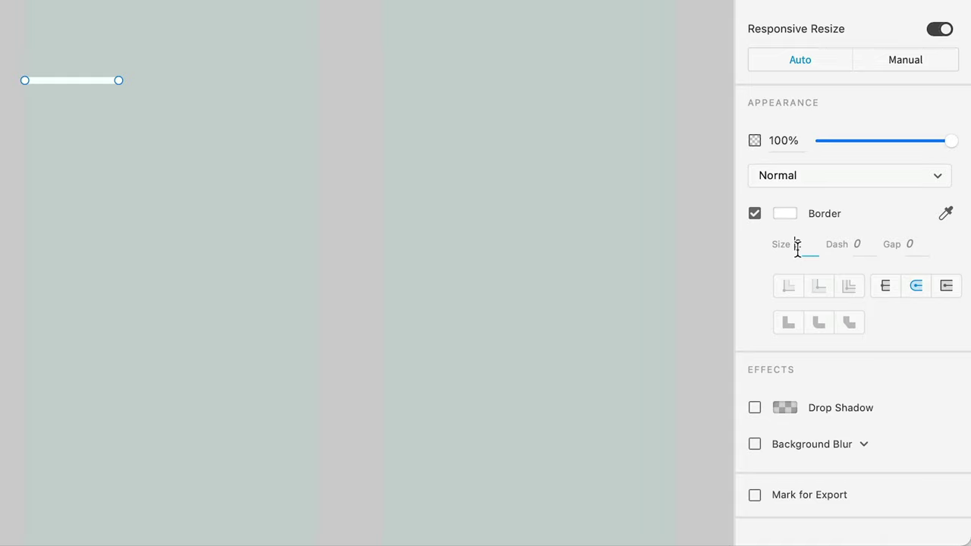
pyautogui.press('Up')
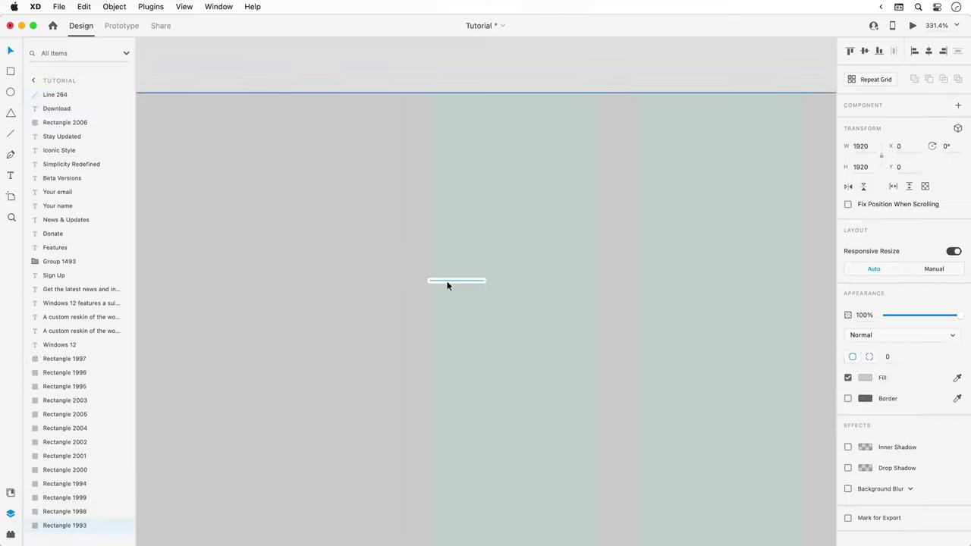
# Copy the white line just below the original and make a component from the two lines.
pyautogui.moveTo(53, 82); pyautogui.dragTo(48, 128)
pyautogui.press('super+0')
pyautogui.rightClick(309, 290)
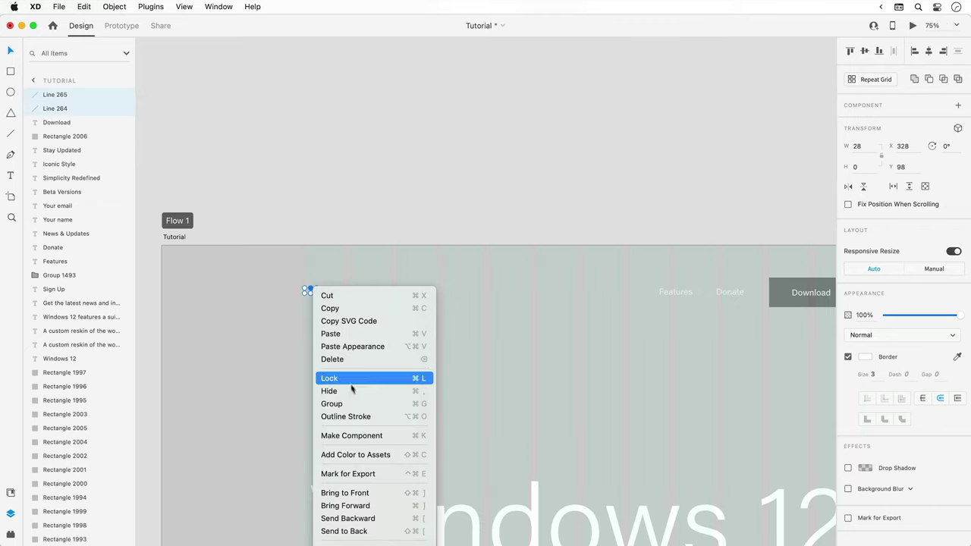
pyautogui.click(375, 438)
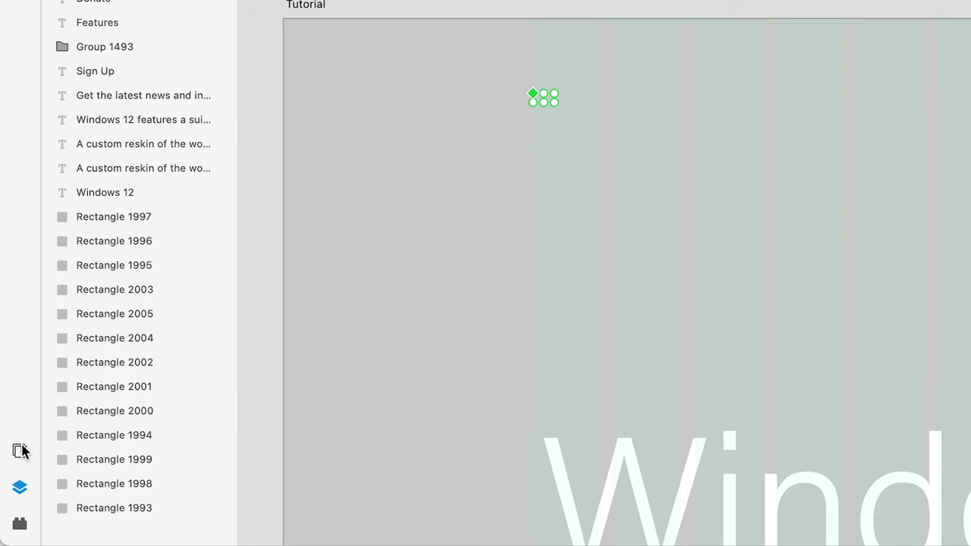
# Rename the new two-line component "menu-icon" in the document assets.
pyautogui.click(21, 451)
pyautogui.doubleClick(113, 191)
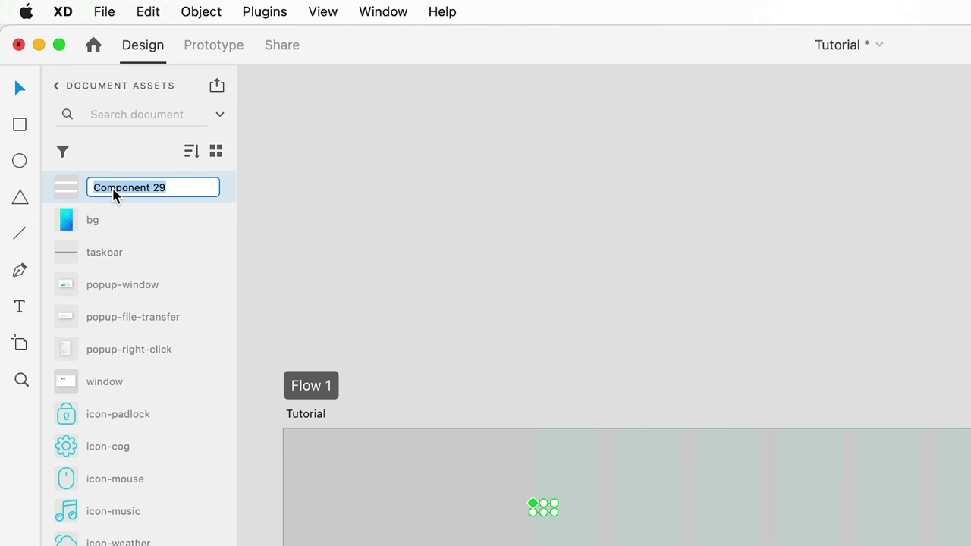
pyautogui.write('icon-')
pyautogui.write('me')
pyautogui.write('nu')
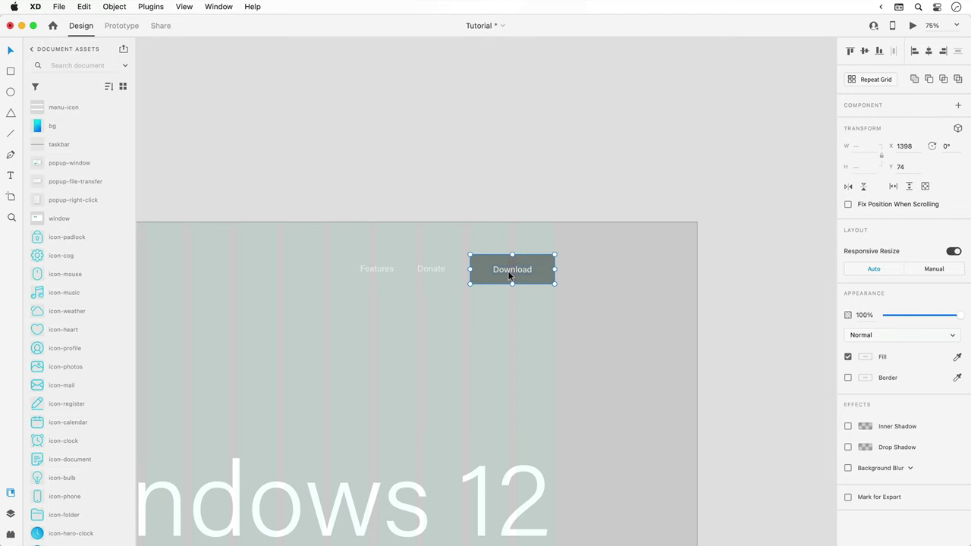
# Make a component from the header's Download button and name it "button".
pyautogui.rightClick(510, 276)
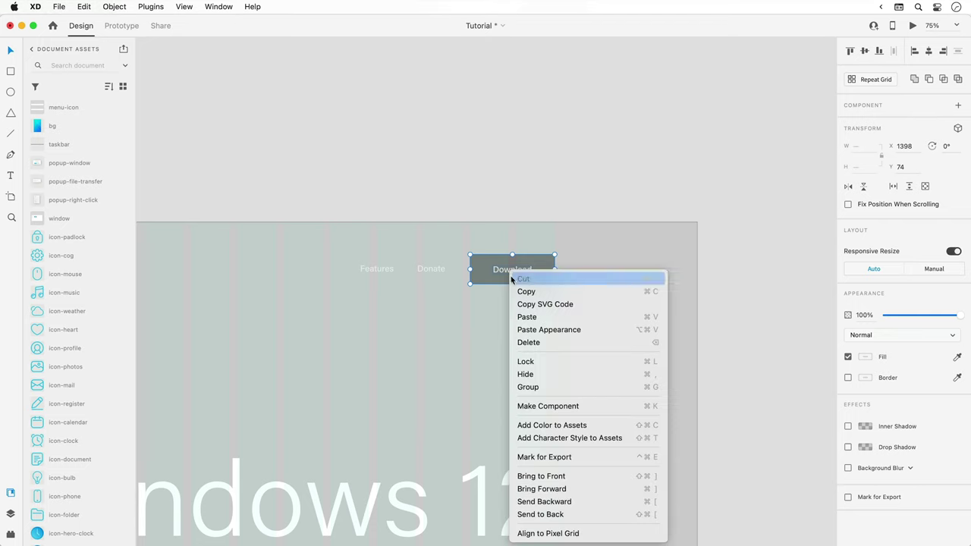
pyautogui.click(588, 406)
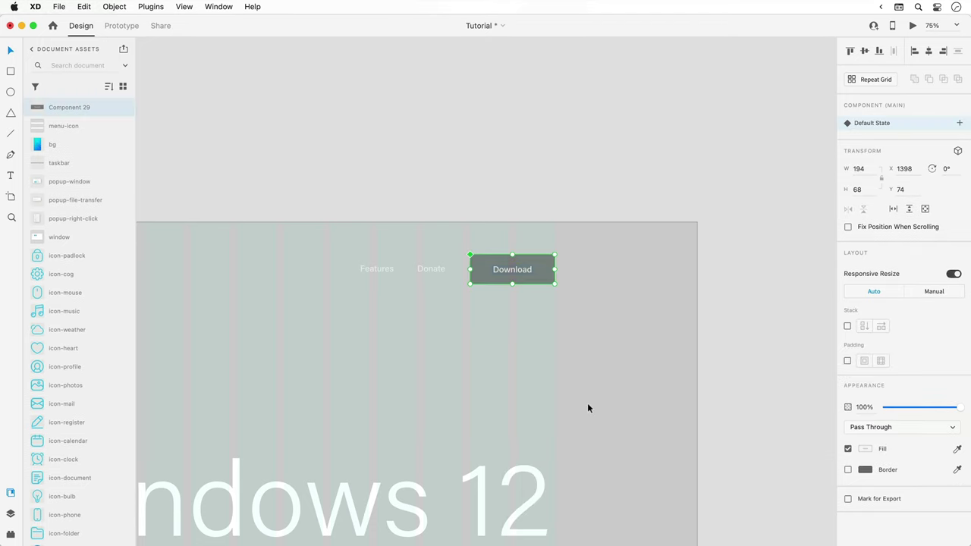
pyautogui.doubleClick(75, 106)
pyautogui.write('button')
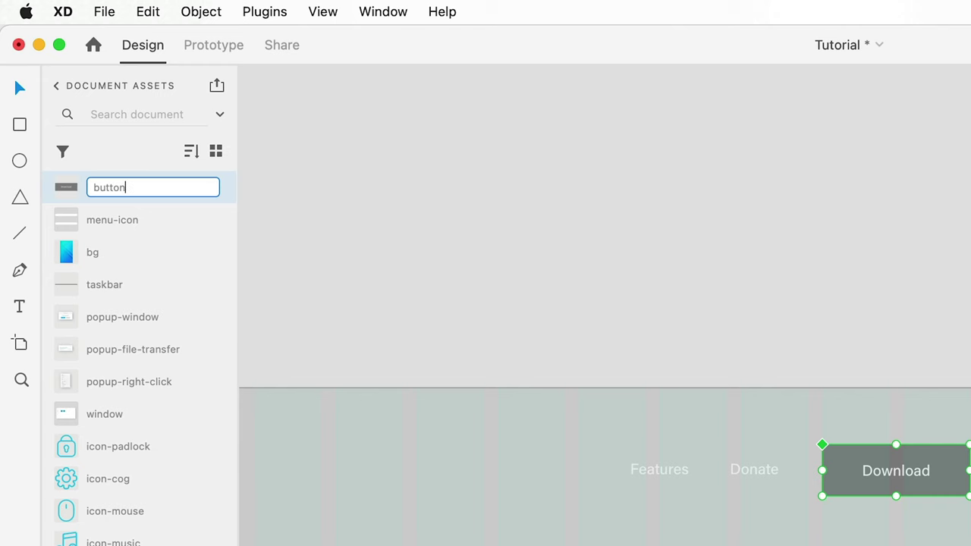
pyautogui.press('Return')
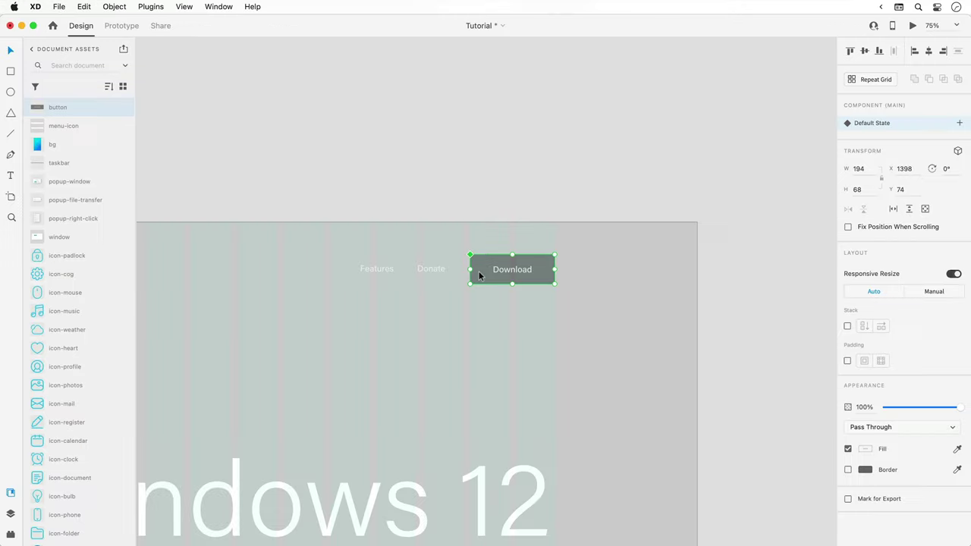
# Replace the form's Sign Up button with a copy of the button component, relabelled "Sign Up" and placed below the checkboxes.
pyautogui.rightClick(838, 476)
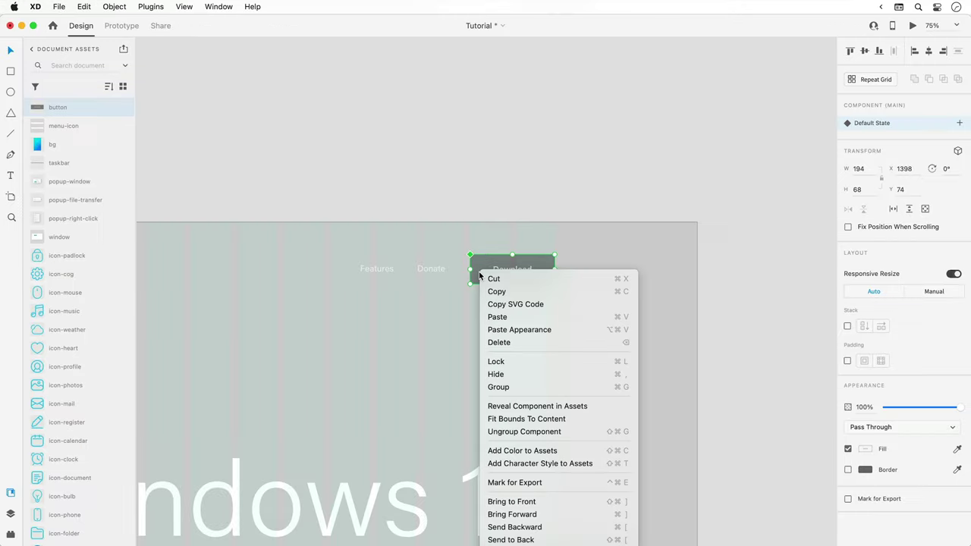
pyautogui.click(511, 291)
pyautogui.scroll(5, 512, 287)
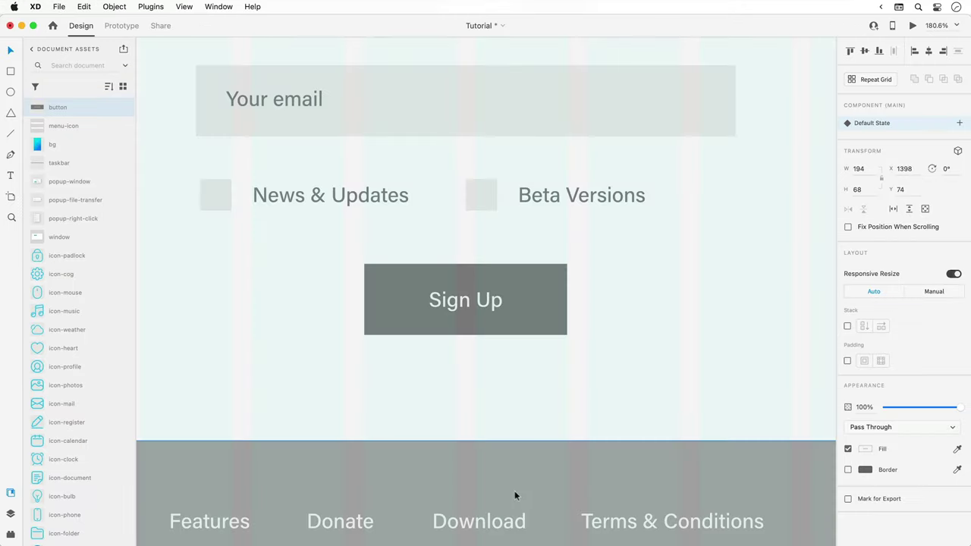
pyautogui.rightClick(399, 374)
pyautogui.click(417, 378)
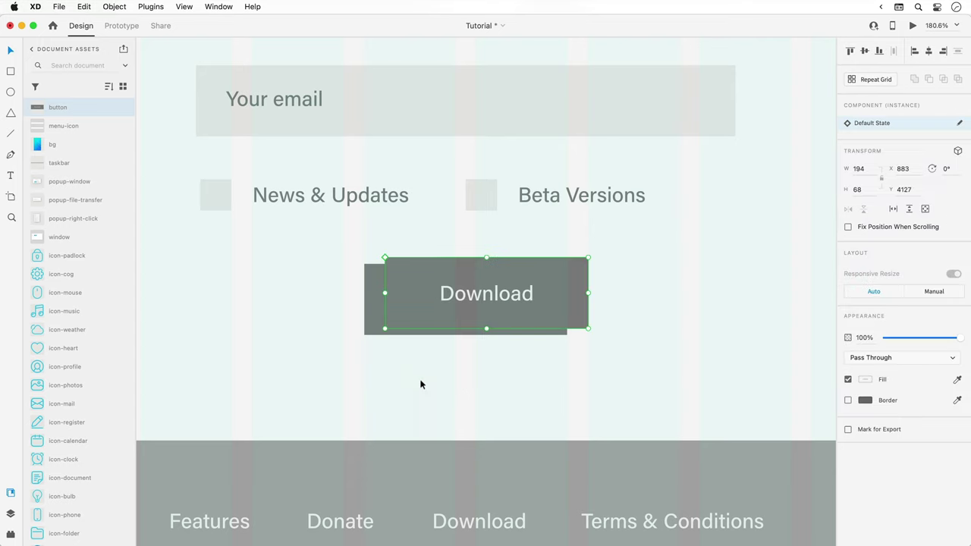
pyautogui.moveTo(420, 384)
pyautogui.mouseDown()
pyautogui.moveTo(442, 388)
pyautogui.moveTo(428, 394)
pyautogui.mouseUp()
pyautogui.doubleClick(431, 378)
pyautogui.write('Sign Up')
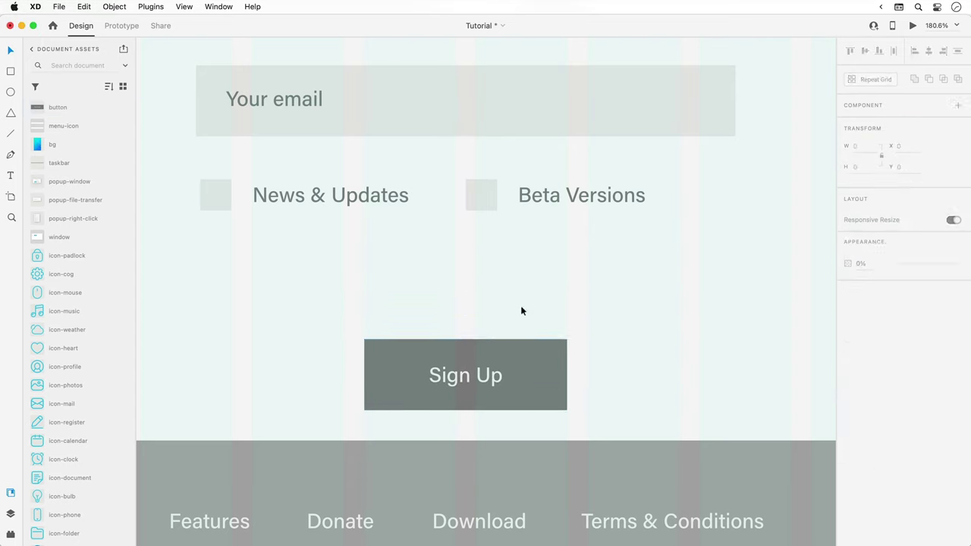
pyautogui.moveTo(490, 368); pyautogui.dragTo(490, 293)
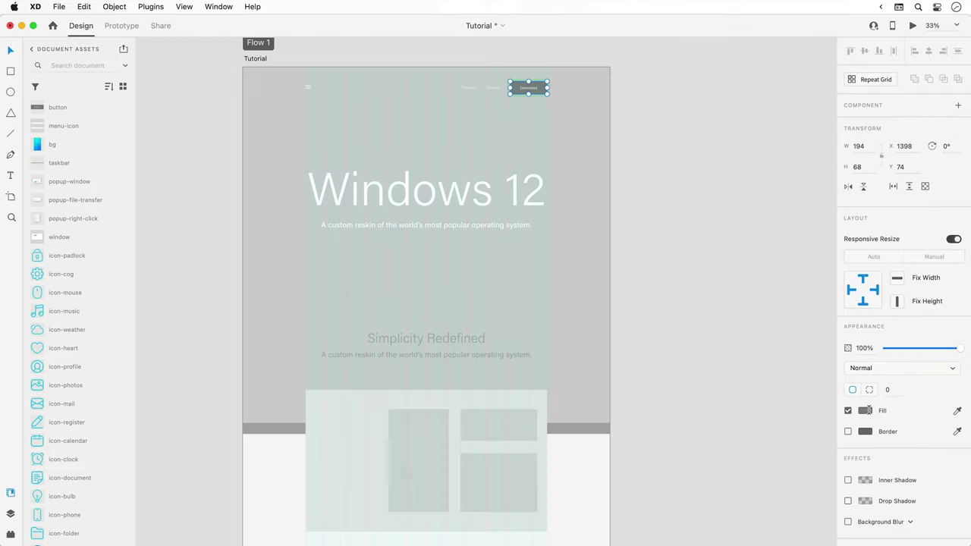
# Try a red fill on the header's main button component and undo it.
pyautogui.click(866, 411)
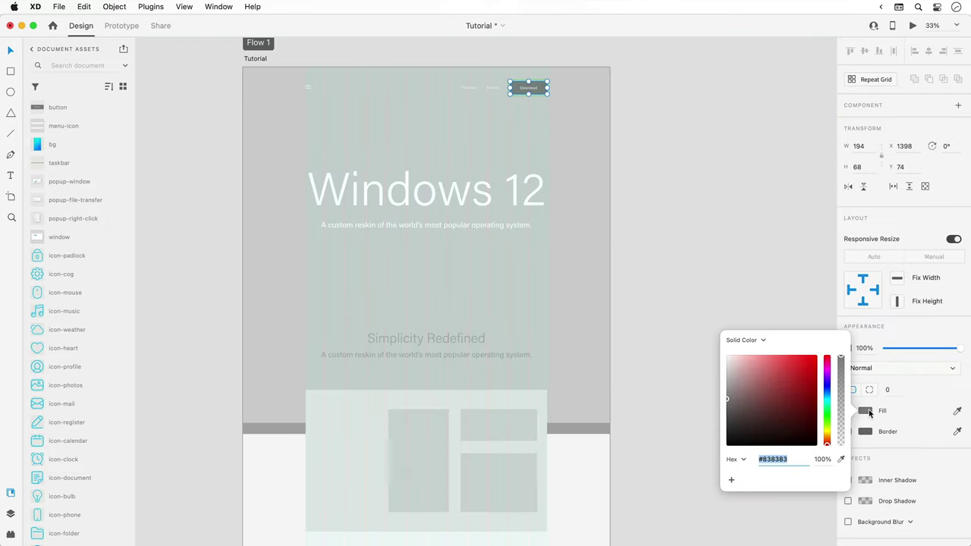
pyautogui.click(795, 373)
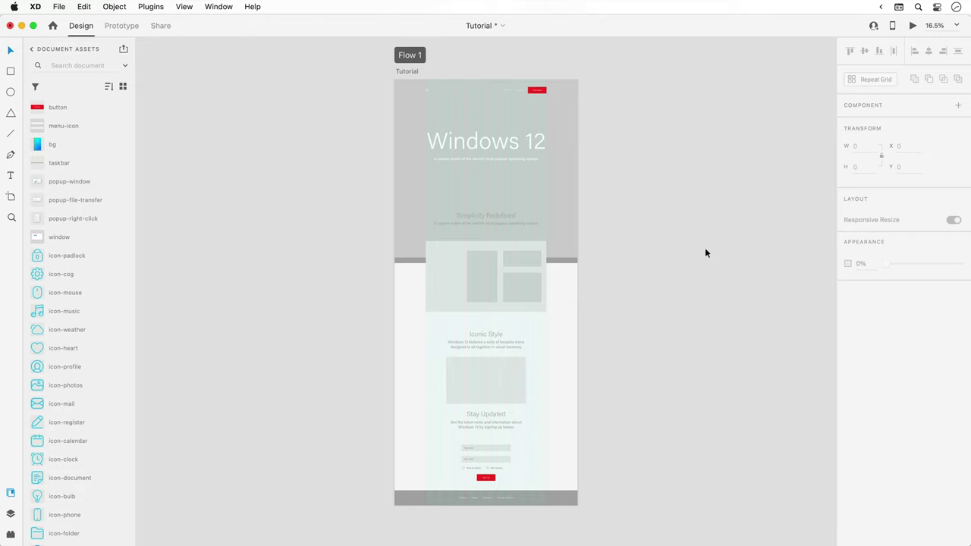
pyautogui.press('super+v')
pyautogui.press('super+z')
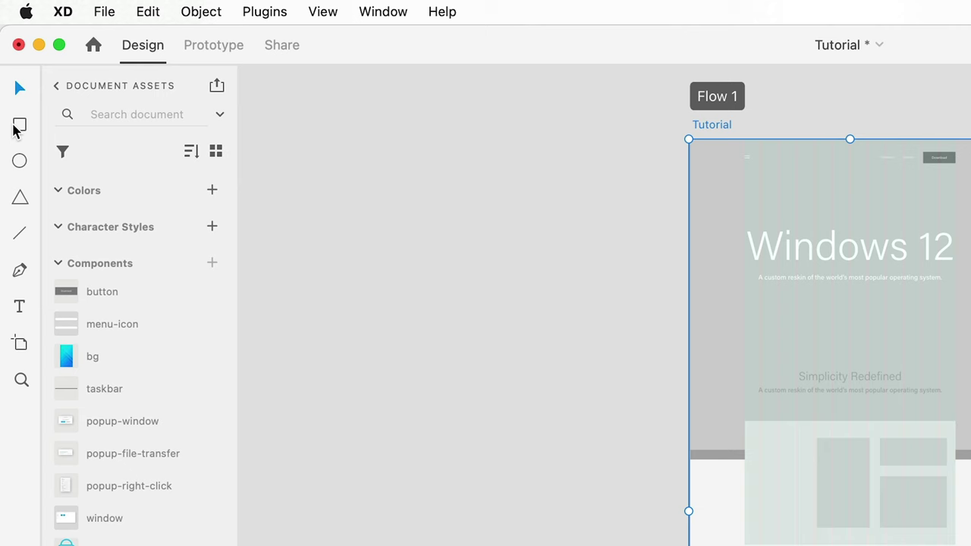
# Draw a borderless square about 473 px wide on the pasteboard beside the artboard and fill it with #2DBAF8.
pyautogui.click(20, 123)
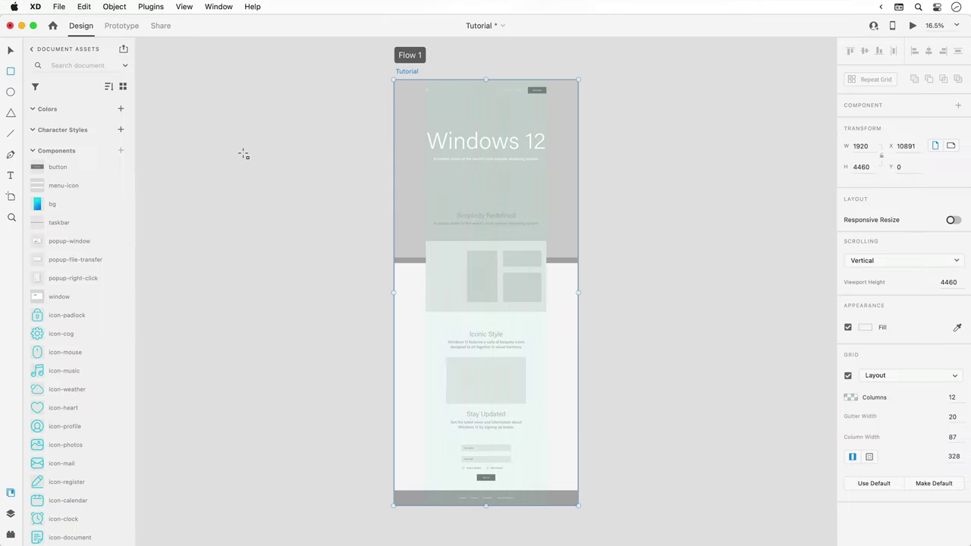
pyautogui.moveTo(244, 154); pyautogui.dragTo(303, 201)
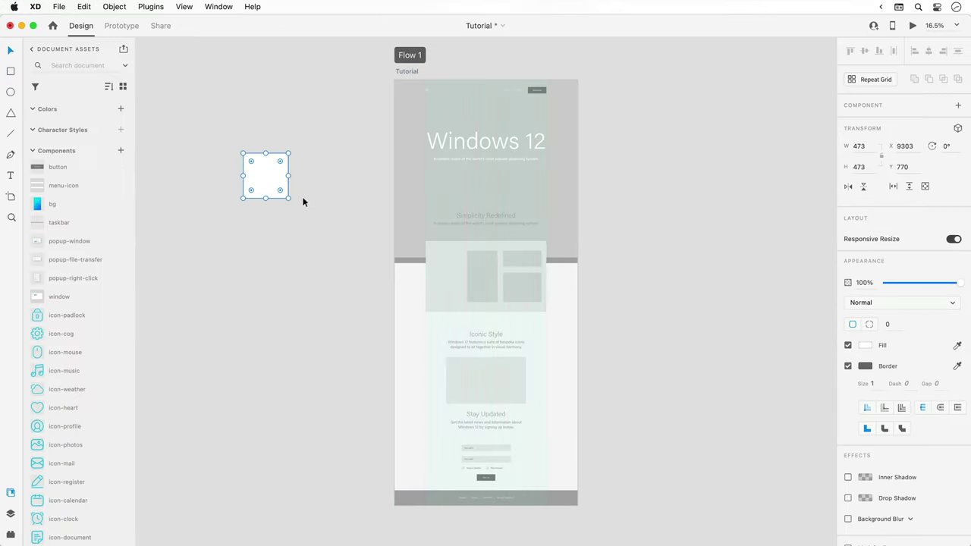
pyautogui.click(847, 366)
pyautogui.click(864, 348)
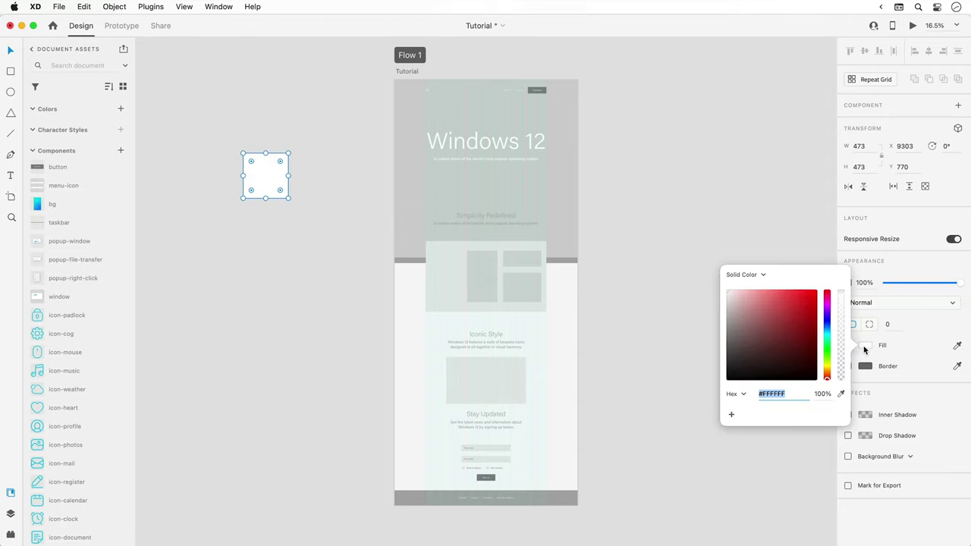
pyautogui.write('2dbaf8')
pyautogui.press('Return')
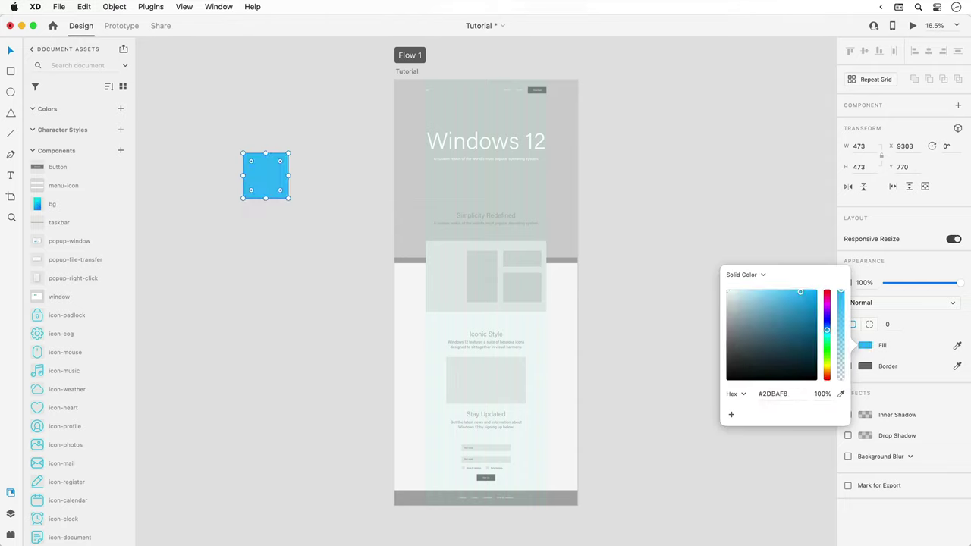
# Duplicate the blue square alongside and fill the copies with dark grey #56666E and blue-grey #96AAB4.
pyautogui.click(272, 170)
pyautogui.moveTo(272, 170); pyautogui.dragTo(325, 174)
pyautogui.click(265, 176)
pyautogui.click(868, 345)
pyautogui.write('495a60')
pyautogui.press('Return')
pyautogui.click(325, 177)
pyautogui.click(867, 347)
pyautogui.write('88a4ad')
pyautogui.press('Return')
# Scale the colour squares down to about 247 px wide and add a fourth one filled with #FFFFFF to the row.
pyautogui.moveTo(184, 125); pyautogui.dragTo(334, 190)
pyautogui.moveTo(343, 198); pyautogui.dragTo(285, 165)
pyautogui.click(276, 181)
pyautogui.click(865, 346)
pyautogui.moveTo(769, 336); pyautogui.dragTo(717, 288)
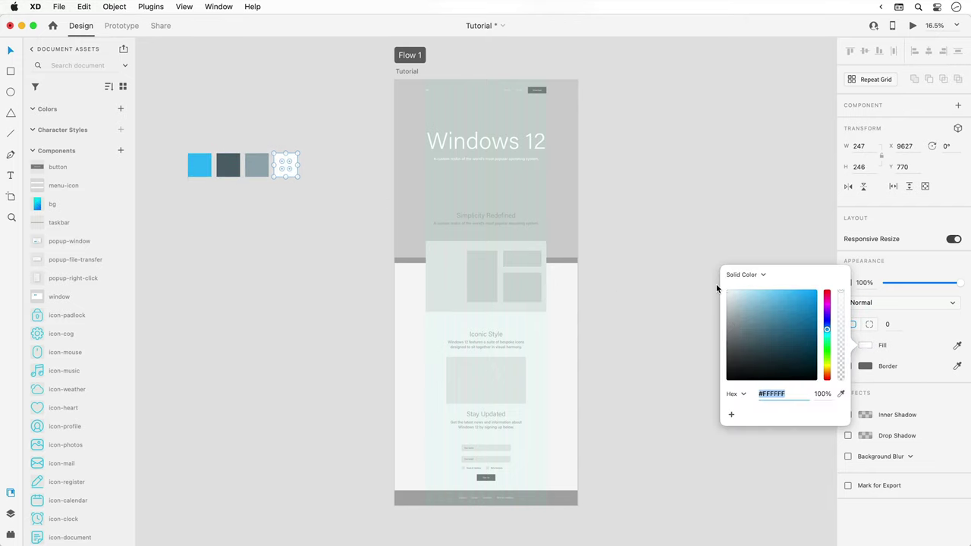
pyautogui.click(168, 117)
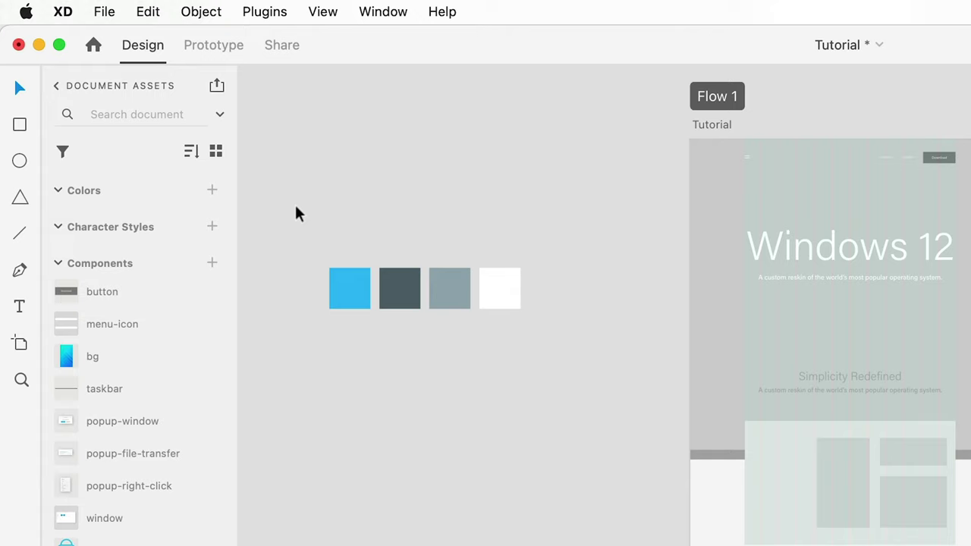
# Add the four swatches' fills to the document colors and delete the squares from the pasteboard.
pyautogui.moveTo(296, 207); pyautogui.dragTo(563, 363)
pyautogui.click(212, 190)
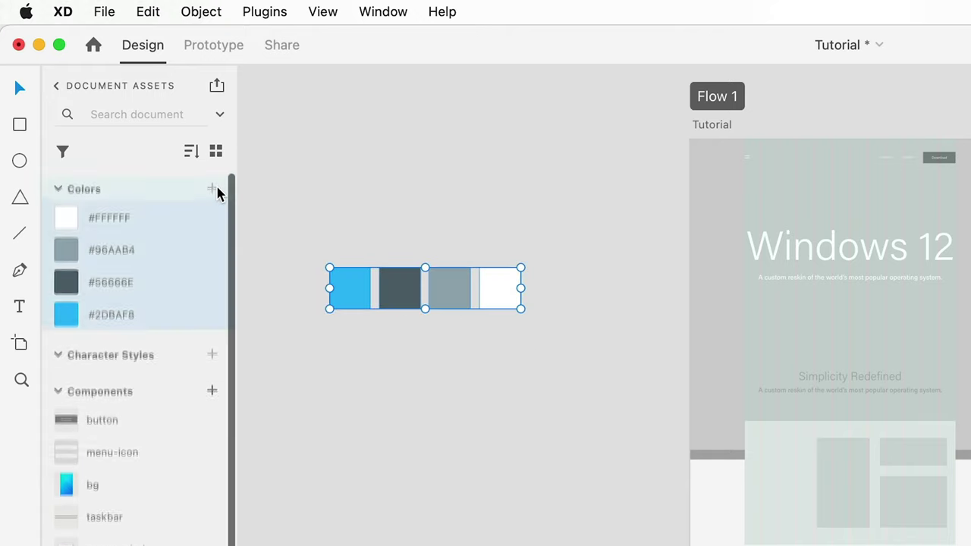
pyautogui.scroll(-1, 217, 190)
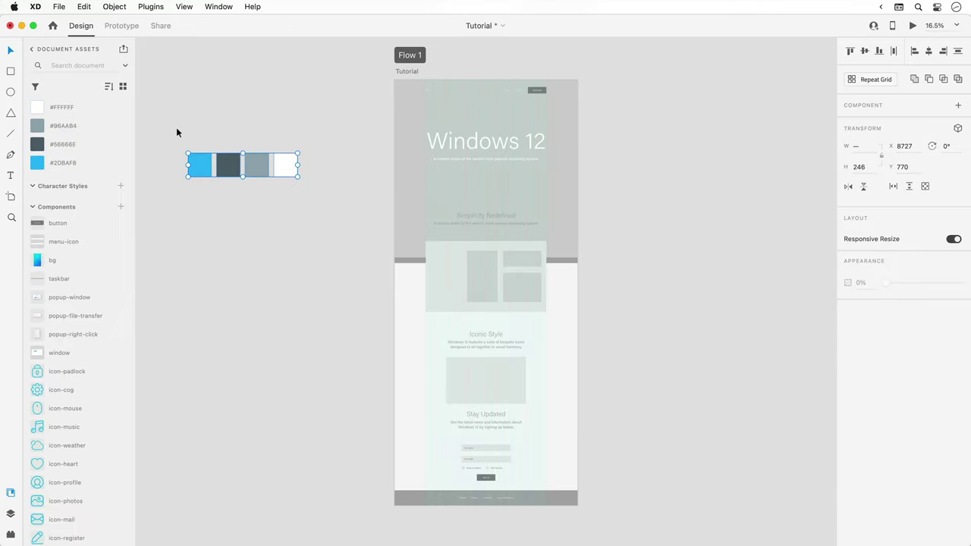
pyautogui.moveTo(309, 223); pyautogui.dragTo(615, 381)
pyautogui.press('Delete')
# Add the "Simplicity Redefined" heading, its description and the header link text to the document's character styles.
pyautogui.click(473, 215)
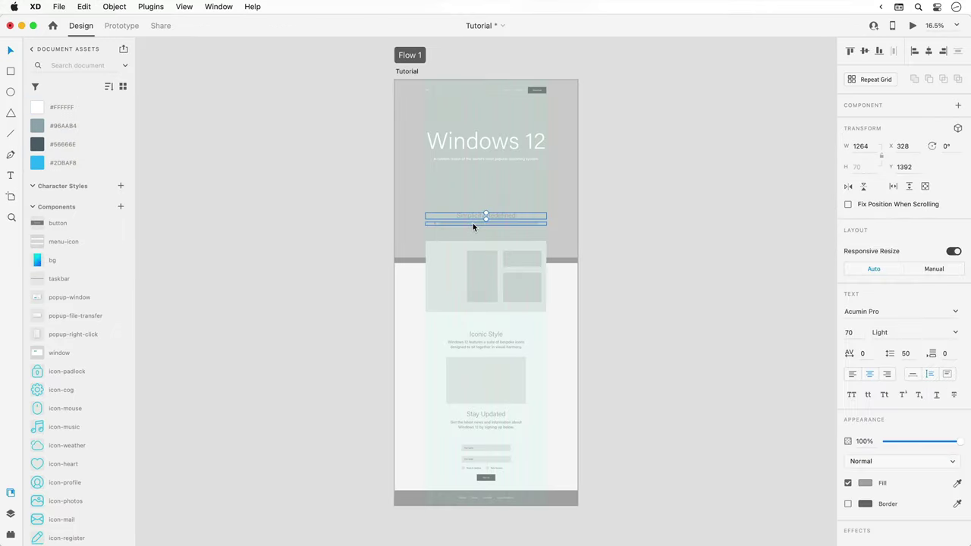
pyautogui.keyDown('shift'); pyautogui.click(473, 223); pyautogui.keyUp('shift')
pyautogui.keyDown('shift'); pyautogui.click(507, 89); pyautogui.keyUp('shift')
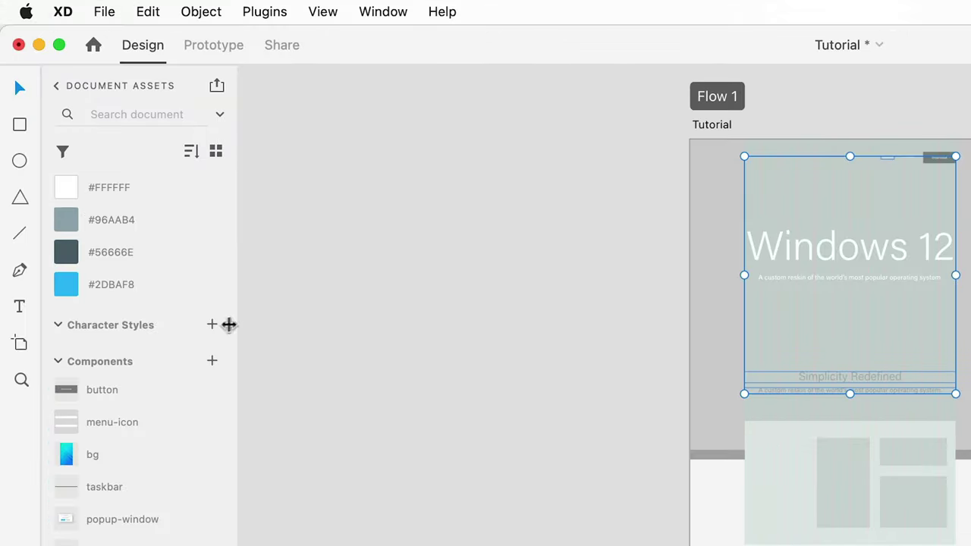
pyautogui.click(120, 186)
pyautogui.scroll(-3, 214, 322)
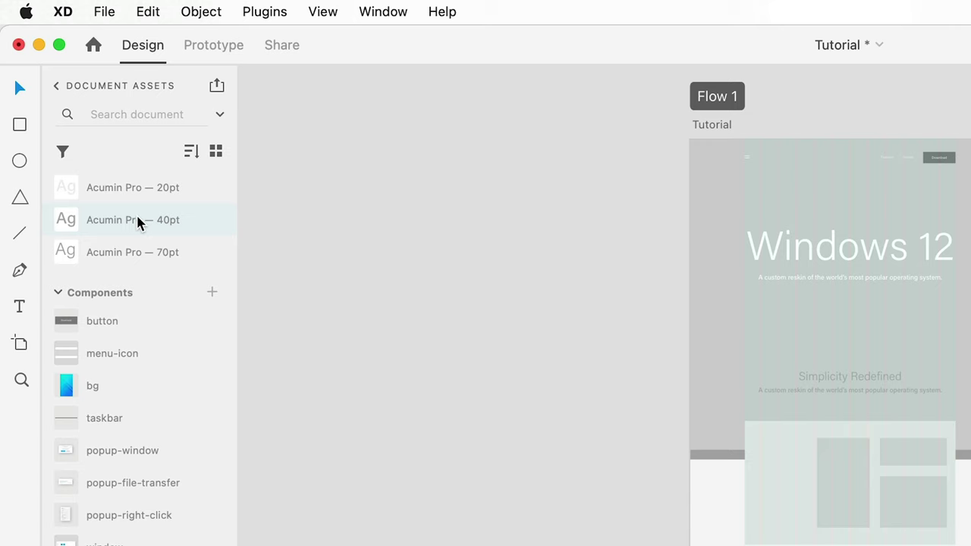
# Try a red colour on the 40 pt Acumin Pro character style.
pyautogui.rightClick(138, 220)
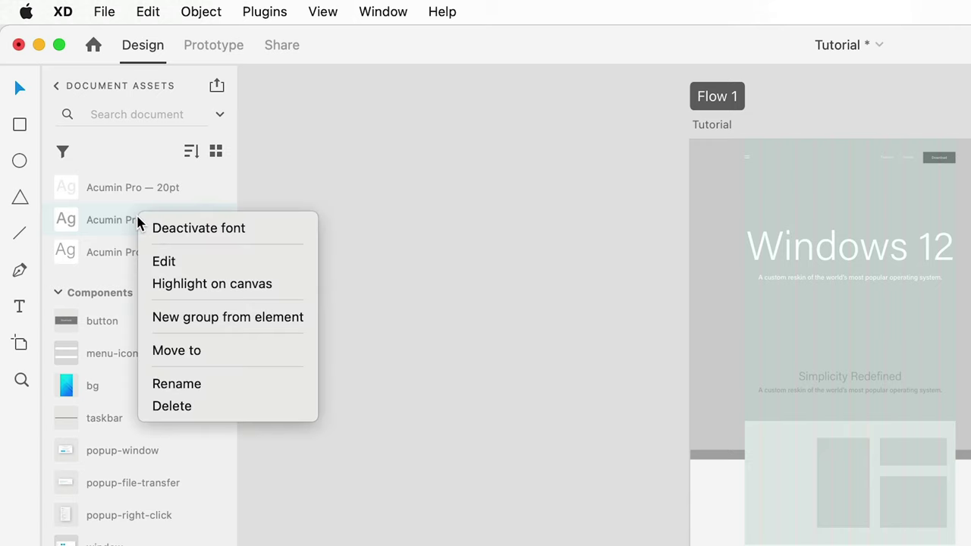
pyautogui.click(194, 262)
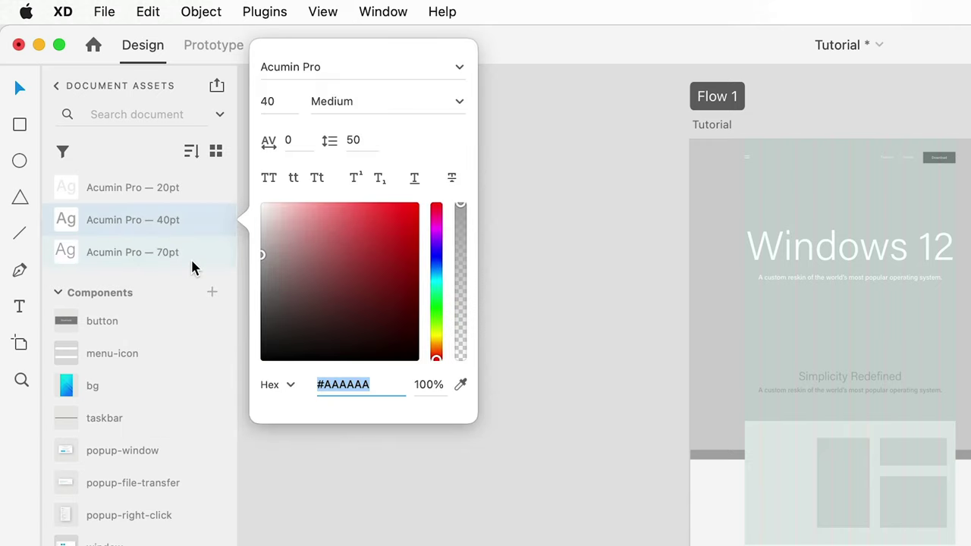
pyautogui.moveTo(261, 256)
pyautogui.mouseDown()
pyautogui.moveTo(268, 265)
pyautogui.moveTo(452, 206)
pyautogui.mouseUp()
pyautogui.click(513, 235)
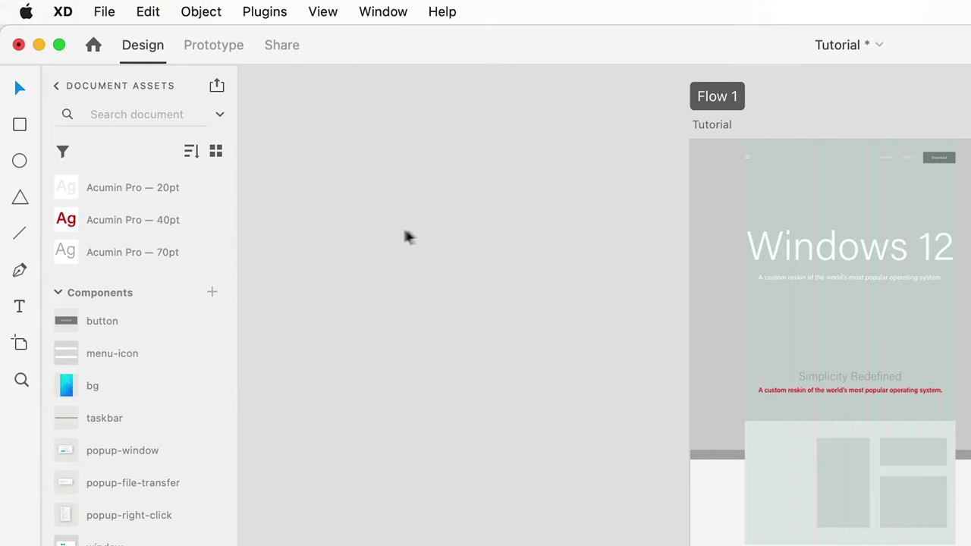
# Set the 40 pt Acumin Pro character style's colour to #96AAB4, copied from the document colors.
pyautogui.scroll(2, 145, 225)
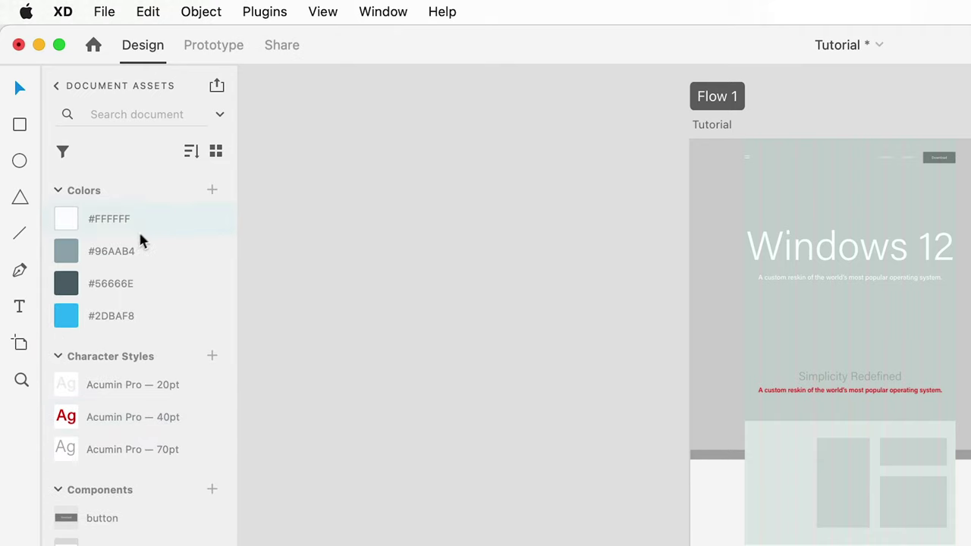
pyautogui.rightClick(125, 253)
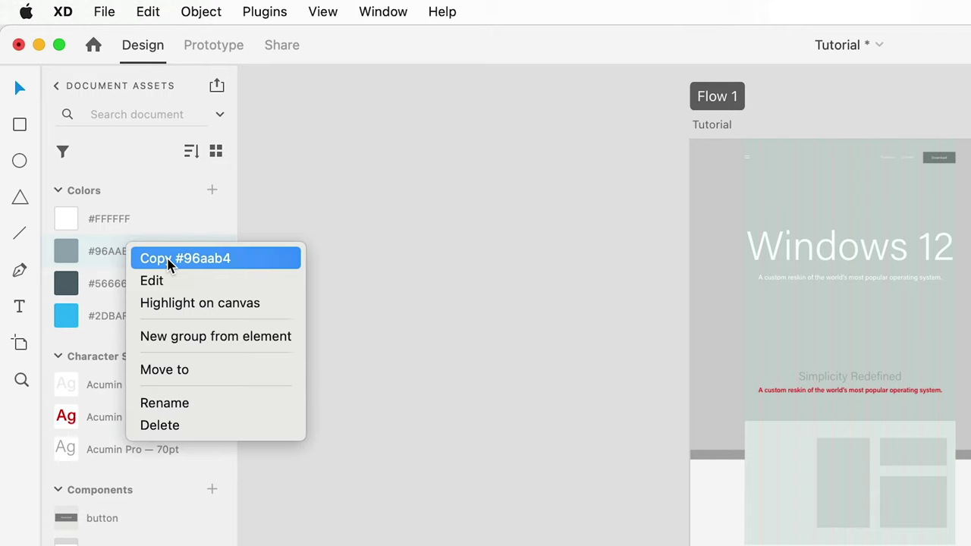
pyautogui.click(200, 262)
pyautogui.rightClick(164, 418)
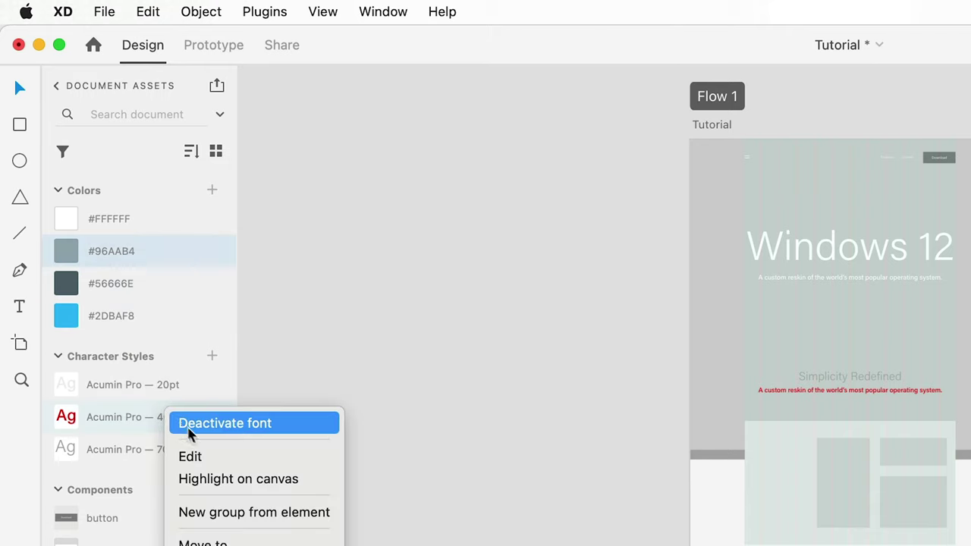
pyautogui.click(230, 460)
pyautogui.press('super+v')
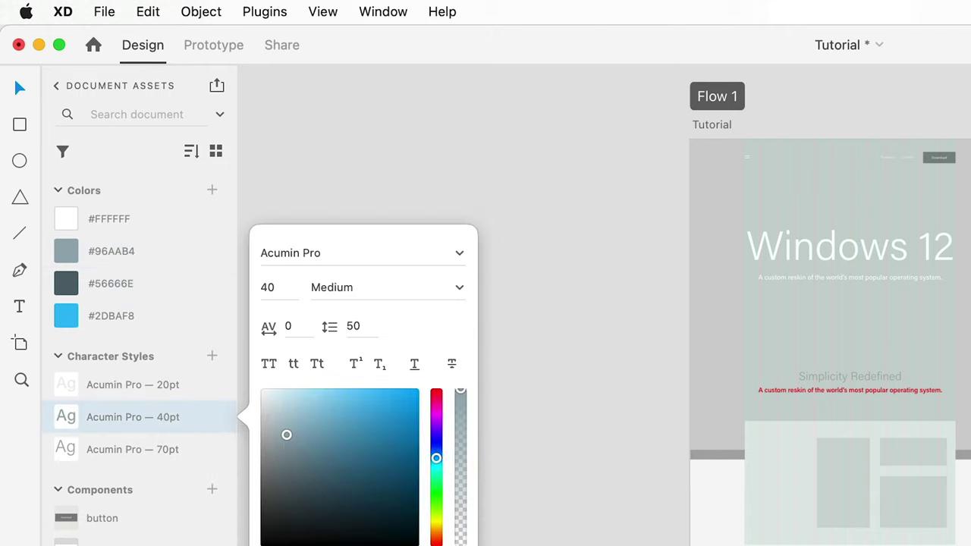
pyautogui.press('Escape')
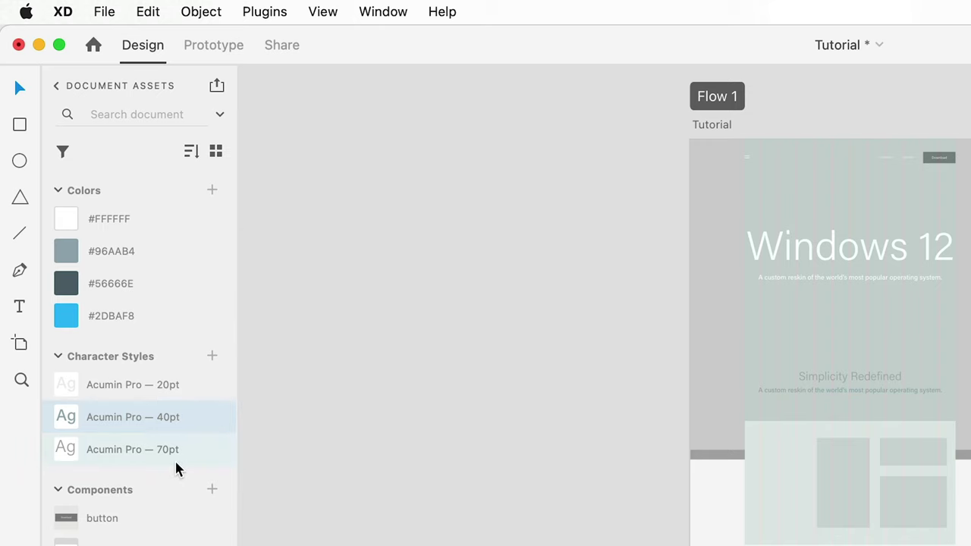
# Set the 70 pt Acumin Pro character style's colour to #2DBAF8, copied from the document colors.
pyautogui.rightClick(133, 317)
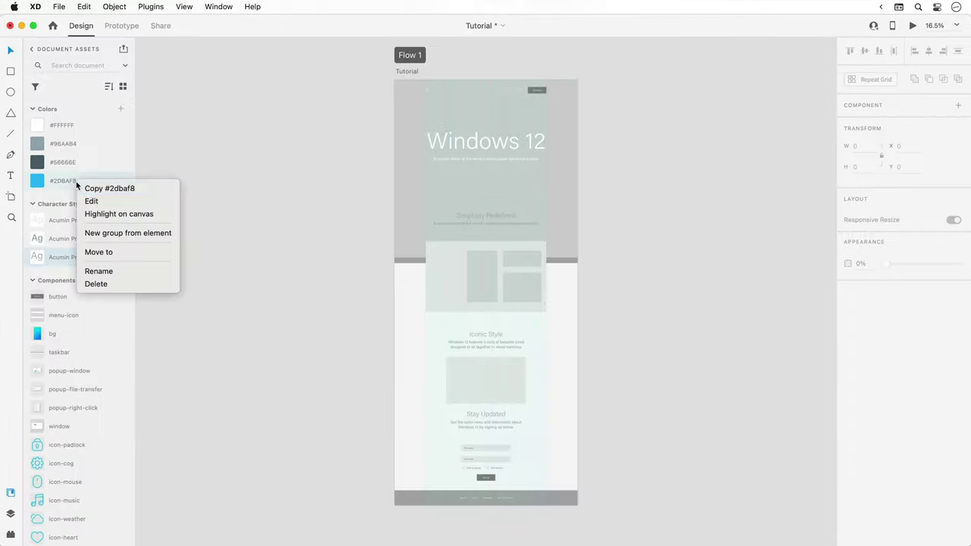
pyautogui.rightClick(151, 452)
pyautogui.click(173, 496)
pyautogui.click(327, 205)
# Recolour the "Simplicity Redefined" heading white and save it as a separate 70 pt character style.
pyautogui.click(480, 213)
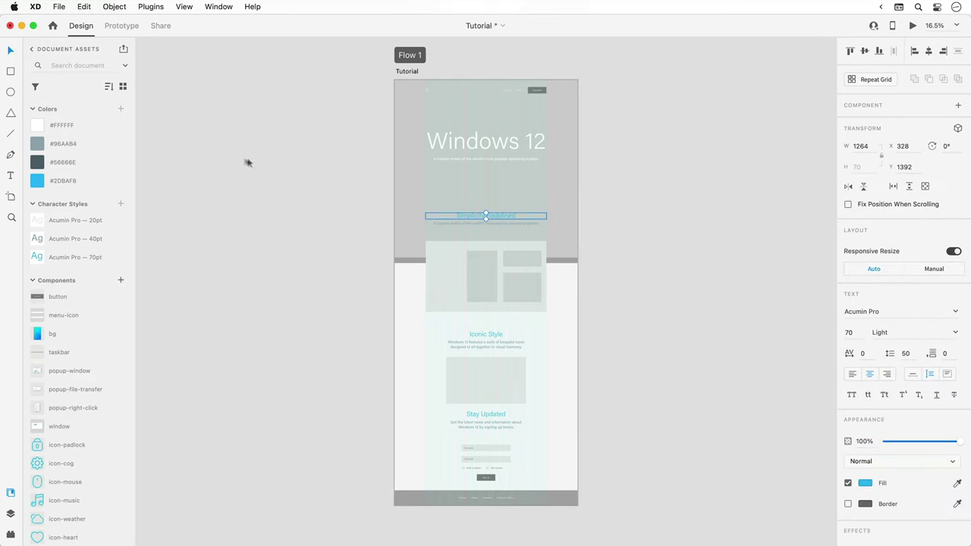
pyautogui.click(107, 127)
pyautogui.rightClick(82, 254)
pyautogui.click(142, 266)
pyautogui.click(260, 184)
pyautogui.click(284, 241)
pyautogui.click(121, 205)
pyautogui.moveTo(75, 110); pyautogui.dragTo(75, 183)
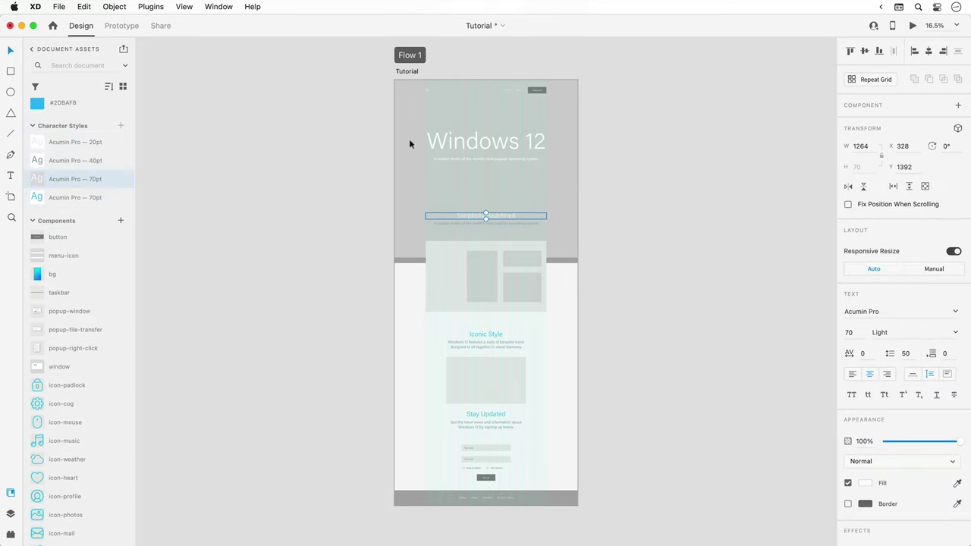
# Fill the hero background with #2DBAF8 and restyle the header's Download button with a white fill, #2DBAF8 label and corner radius 12.
pyautogui.click(412, 144)
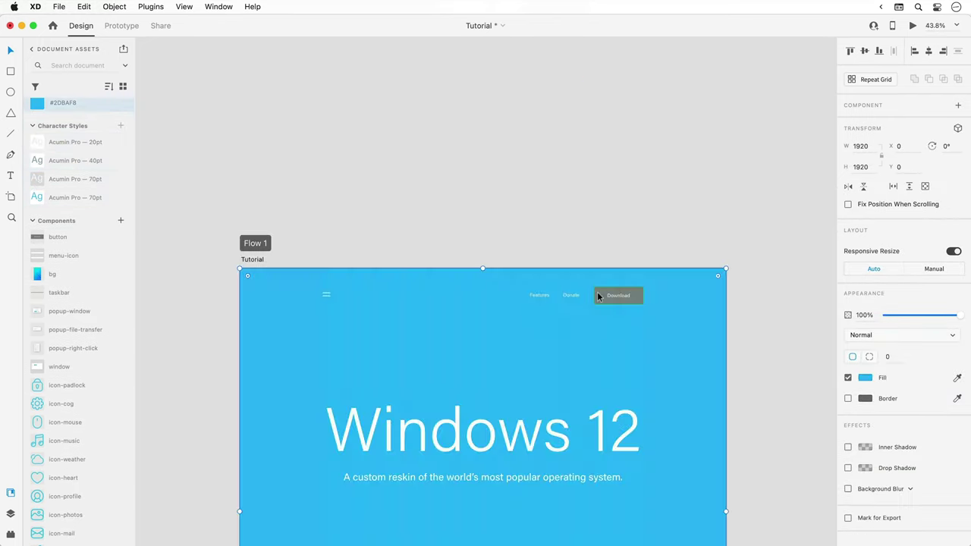
pyautogui.scroll(2, 96, 169)
pyautogui.click(60, 125)
pyautogui.click(48, 181)
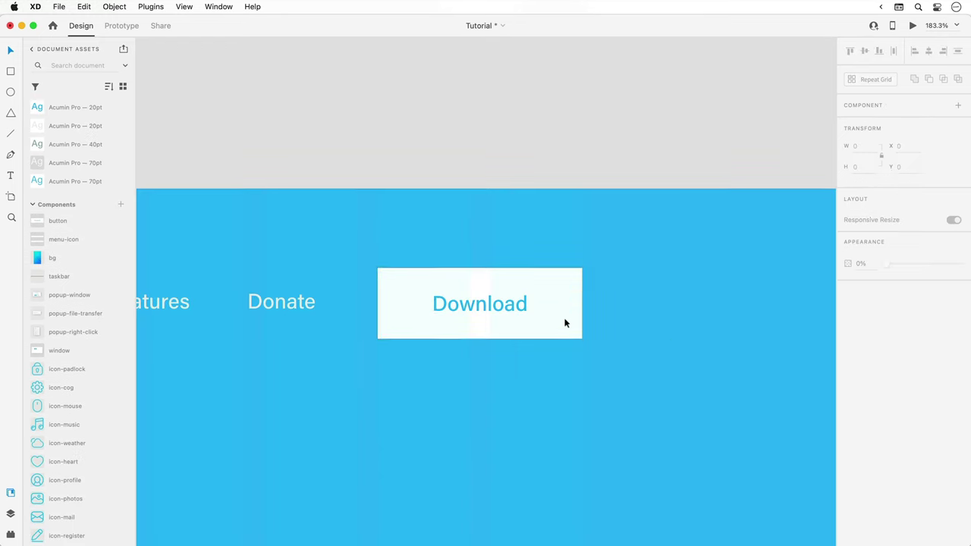
pyautogui.click(894, 390)
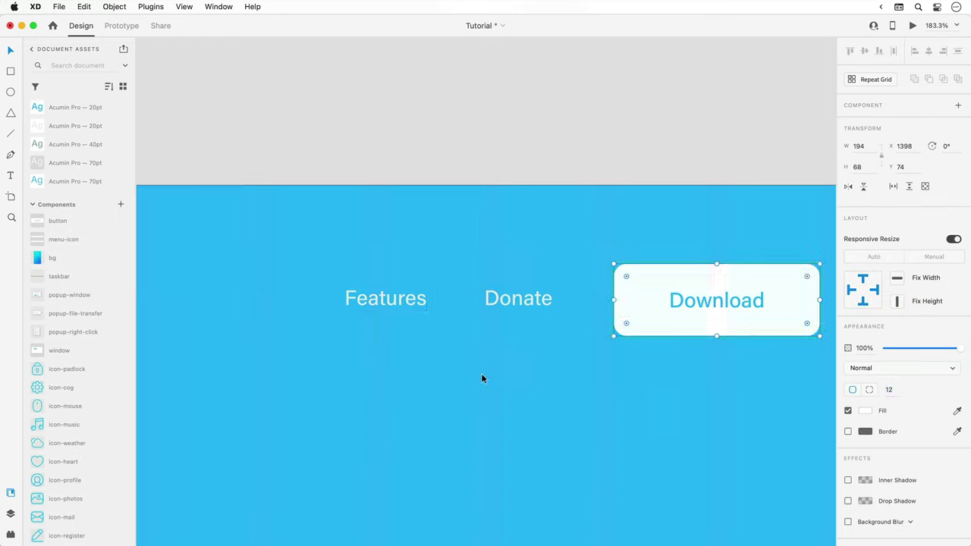
# Change the 20 pt character style used by the Features and Donate links to white.
pyautogui.moveTo(481, 375); pyautogui.dragTo(331, 278)
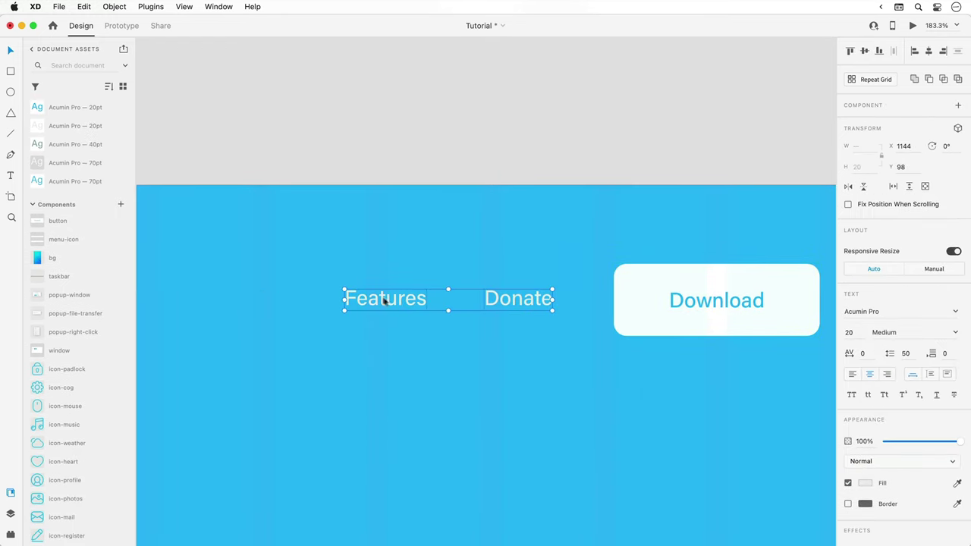
pyautogui.rightClick(76, 125)
pyautogui.click(143, 112)
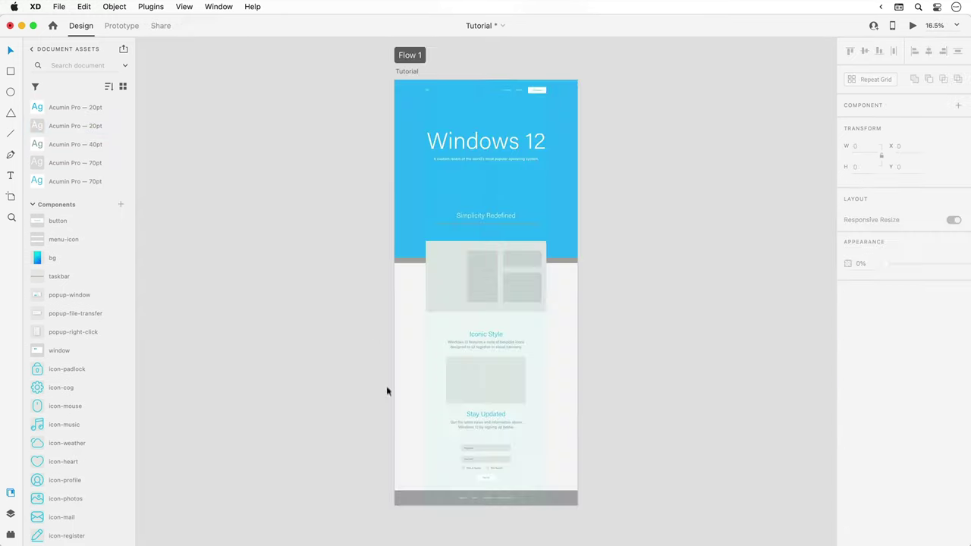
# Fill the footer with #2DBAF8 and give the form's Sign Up button a #2DBAF8 fill and white 20 pt label.
pyautogui.click(412, 232)
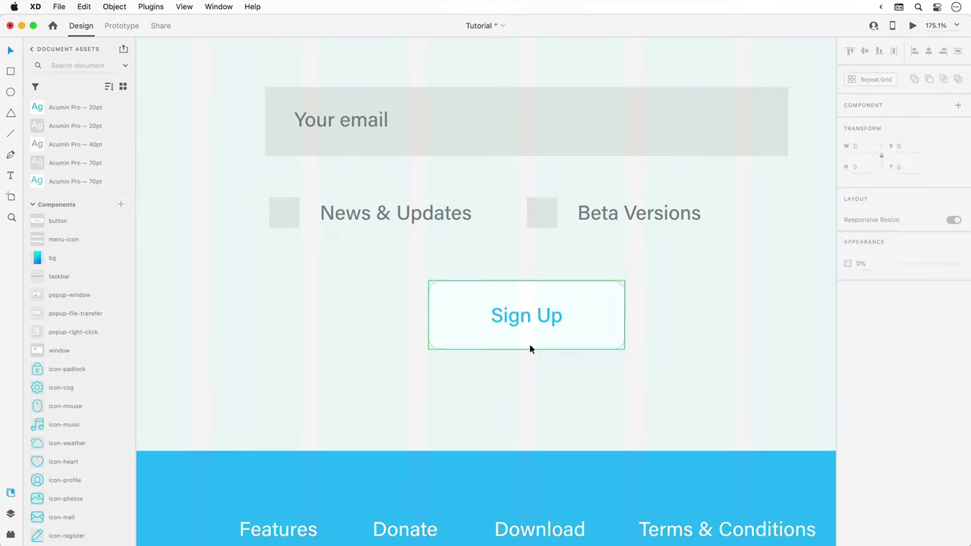
pyautogui.click(529, 345)
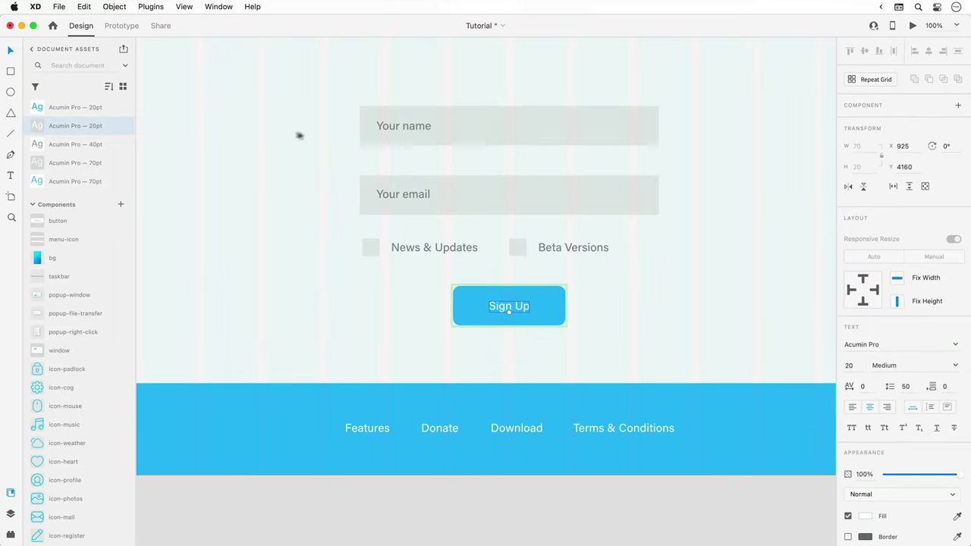
pyautogui.click(89, 126)
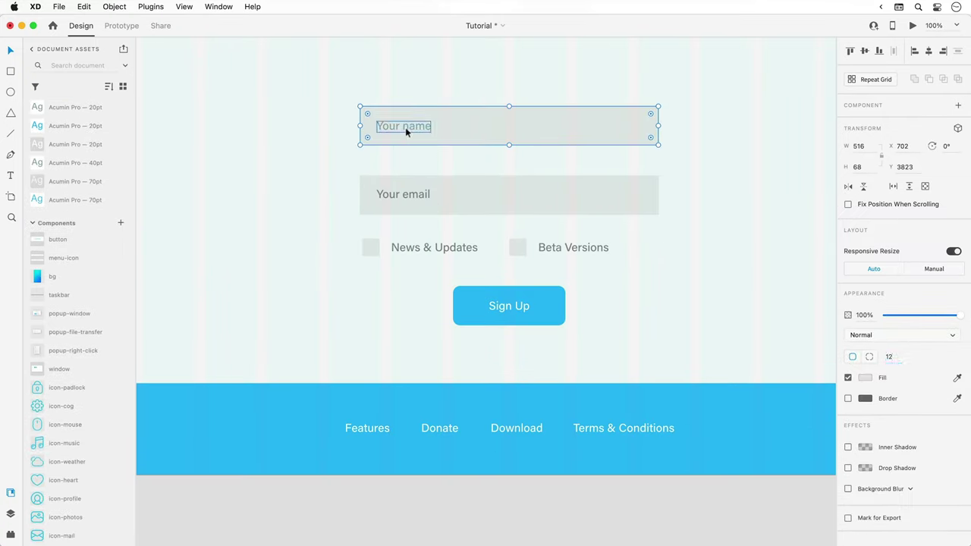
# Make a component from the form's "Your name" field and its label, and name it "text-field".
pyautogui.press('super+k')
pyautogui.doubleClick(79, 107)
pyautogui.write('text-field')
# Replace the form's email field with a copy of the text-field component, relabelled "Your email" and placed below the name field.
pyautogui.click(373, 197)
pyautogui.press('Delete')
pyautogui.moveTo(407, 122); pyautogui.dragTo(407, 179)
pyautogui.doubleClick(406, 179)
pyautogui.press('BackSpace')
pyautogui.press('BackSpace')
pyautogui.press('BackSpace')
pyautogui.press('BackSpace')
pyautogui.write('email')
pyautogui.doubleClick(599, 129)
pyautogui.click(656, 182)
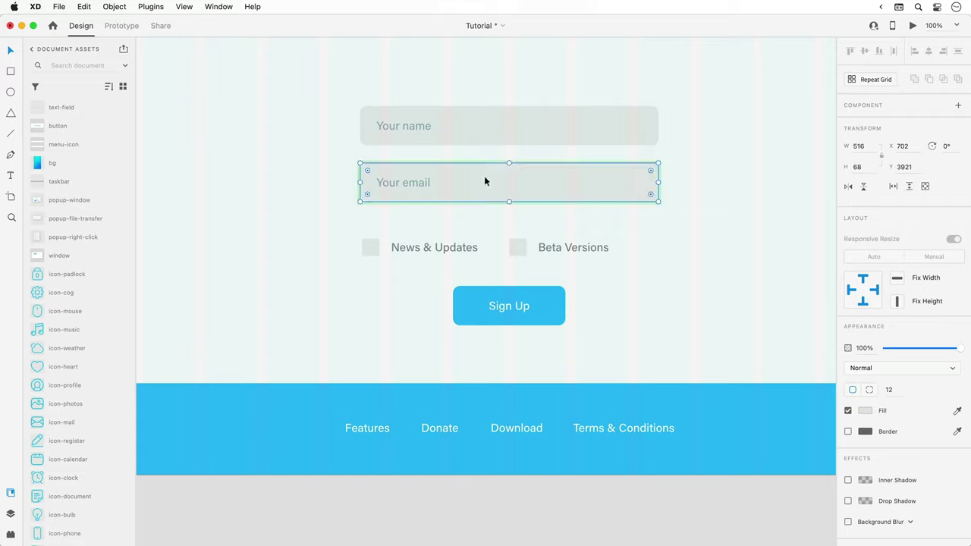
# Round the corners of the News & Updates checkbox with a radius of 6.
pyautogui.click(374, 251)
pyautogui.write('6')
pyautogui.press('Return')
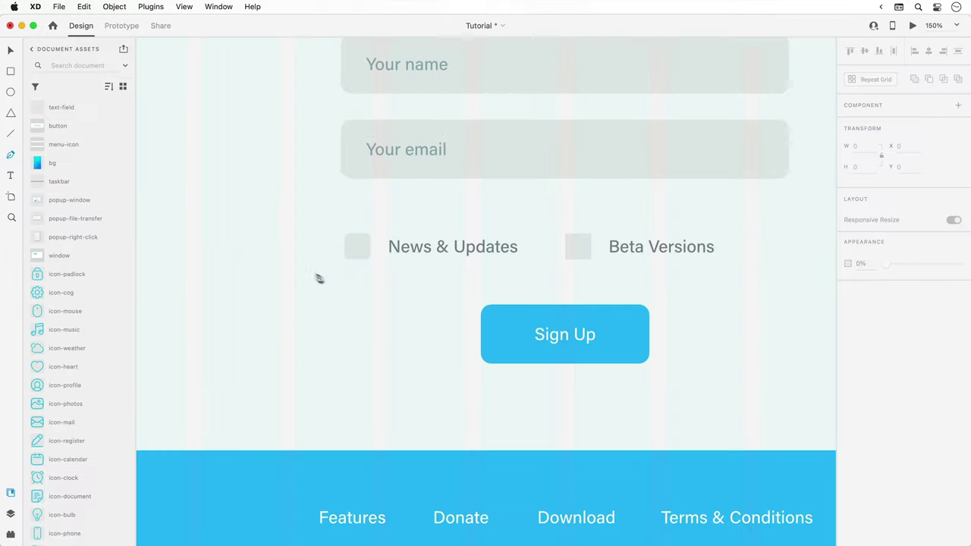
# Draw a check mark about 20 × 14 px with the Pen tool below the News & Updates checkbox.
pyautogui.click(601, 497)
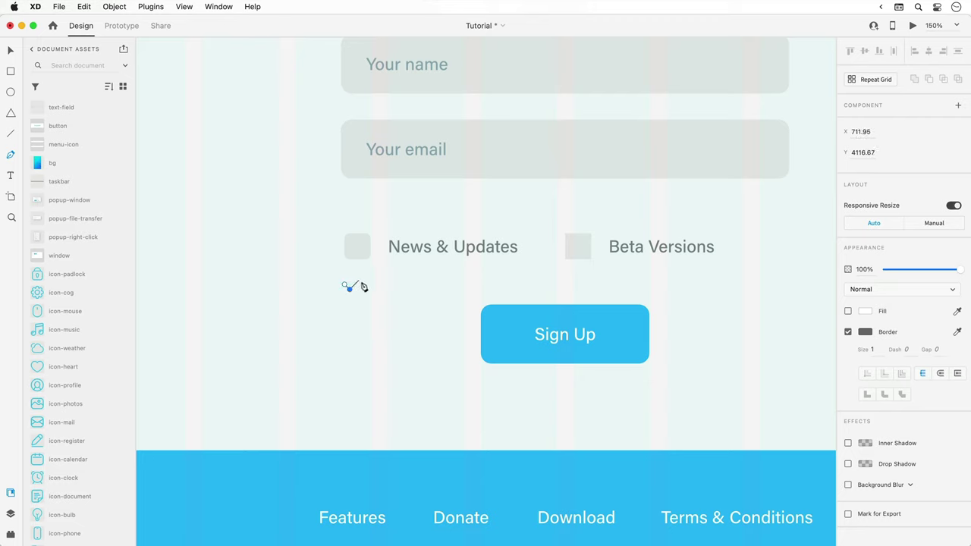
pyautogui.click(364, 280)
pyautogui.press('Escape')
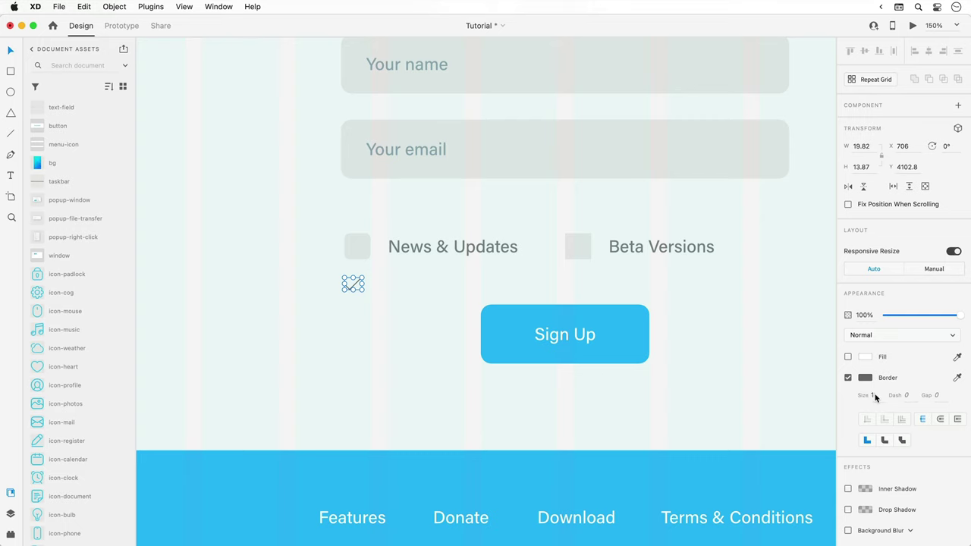
# Style the check mark's border with size 3, color #2DBAF8, round caps and round joins.
pyautogui.write('2')
pyautogui.press('Return')
pyautogui.write('3')
pyautogui.scroll(5, 83, 116)
pyautogui.rightClick(83, 113)
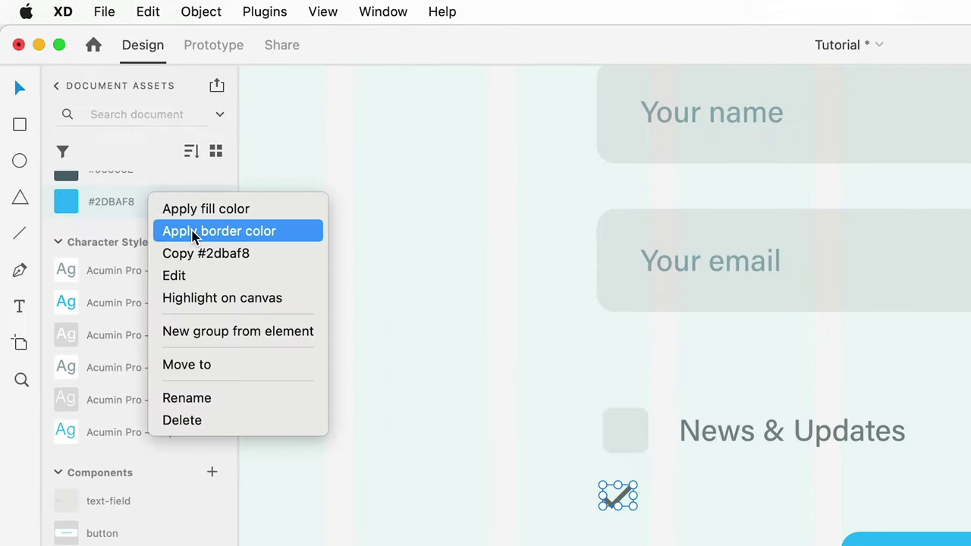
pyautogui.click(194, 233)
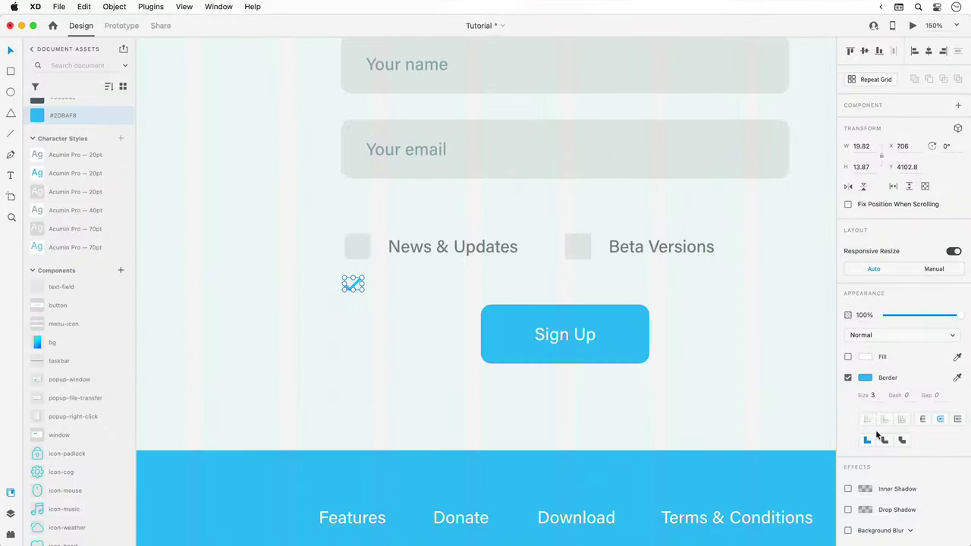
pyautogui.click(885, 440)
# Move the check mark onto the News & Updates checkbox and make a component from the two.
pyautogui.scroll(5, 341, 271)
pyautogui.moveTo(338, 275); pyautogui.dragTo(344, 227)
pyautogui.keyDown('shift'); pyautogui.click(343, 226); pyautogui.keyUp('shift')
pyautogui.rightClick(343, 226)
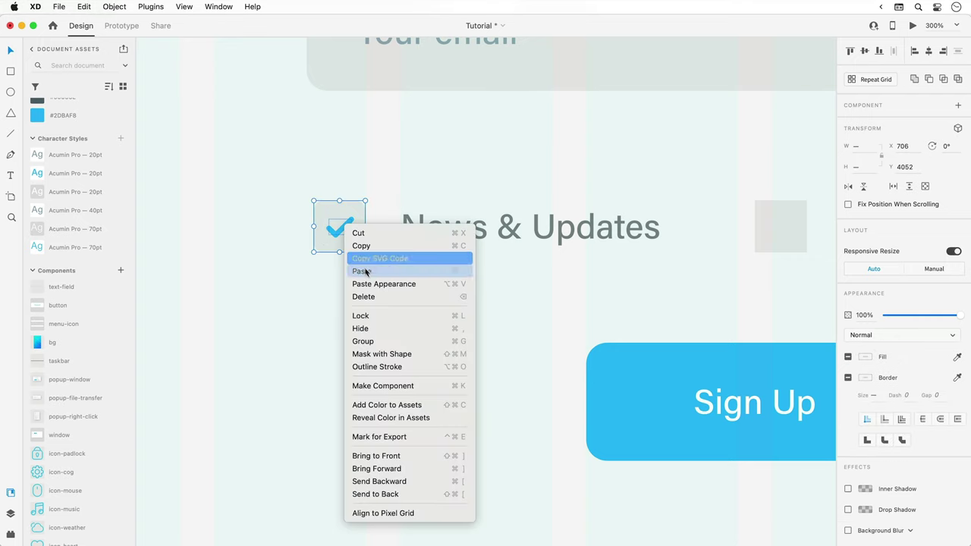
pyautogui.click(422, 386)
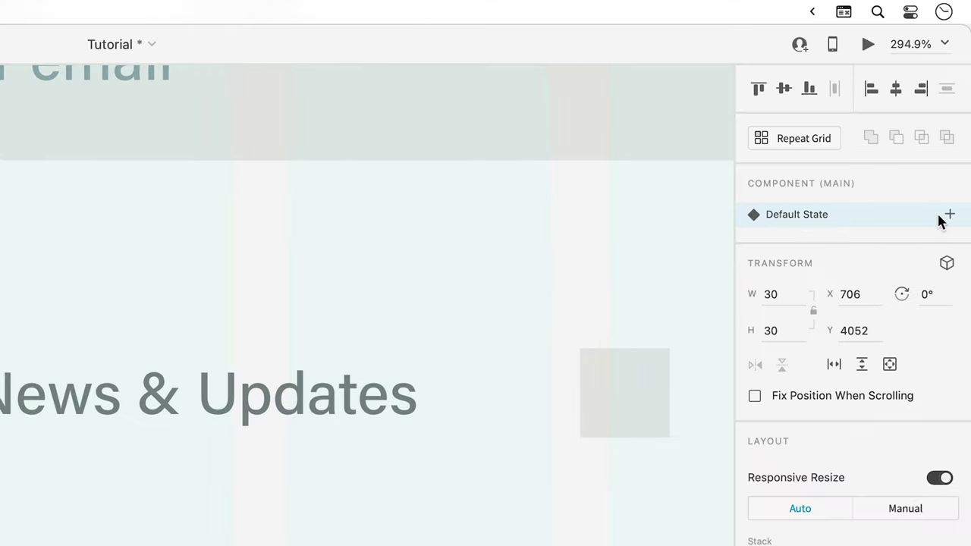
# Add a state named "Selected" to the checkbox component.
pyautogui.click(950, 216)
pyautogui.click(866, 289)
pyautogui.write('Selected')
pyautogui.press('Return')
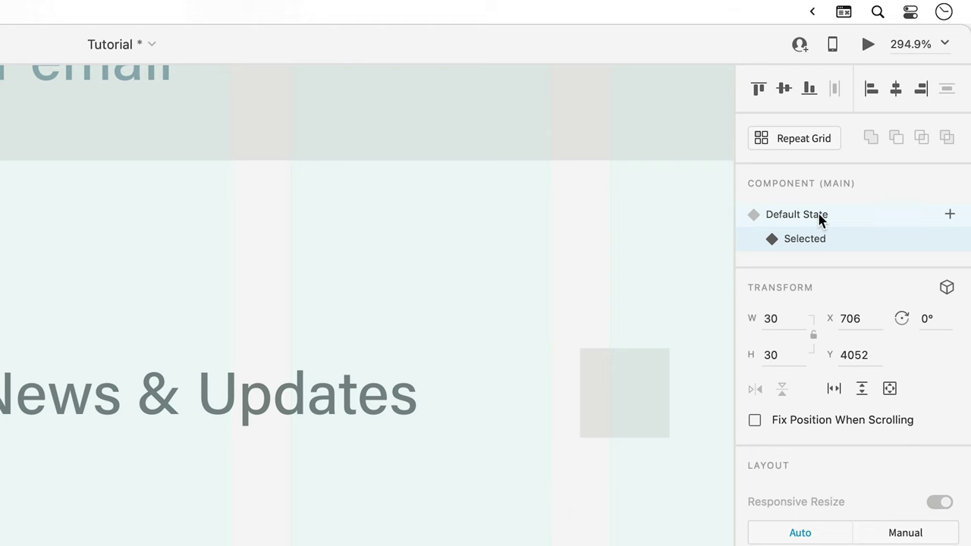
# In the checkbox component's Default State, lower the check mark's opacity to 0%.
pyautogui.click(793, 218)
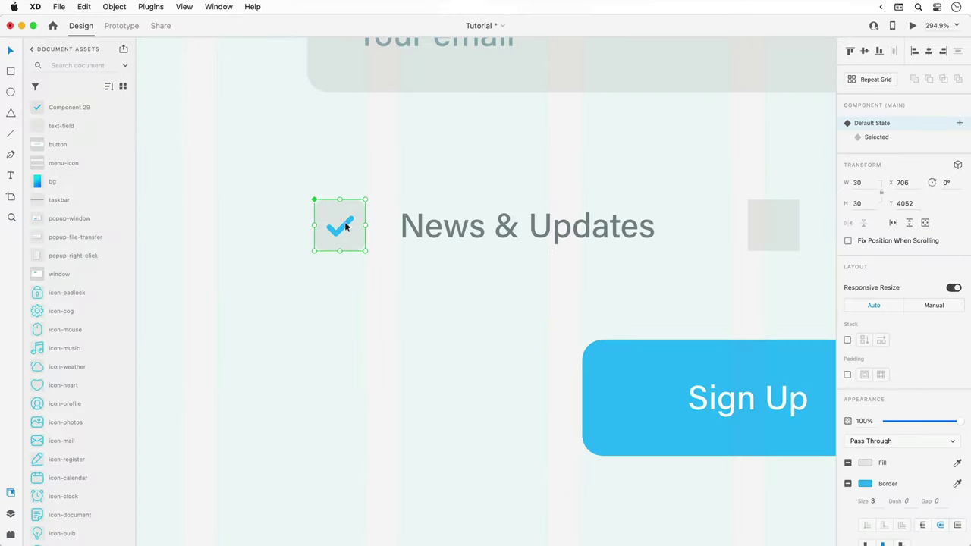
pyautogui.doubleClick(345, 226)
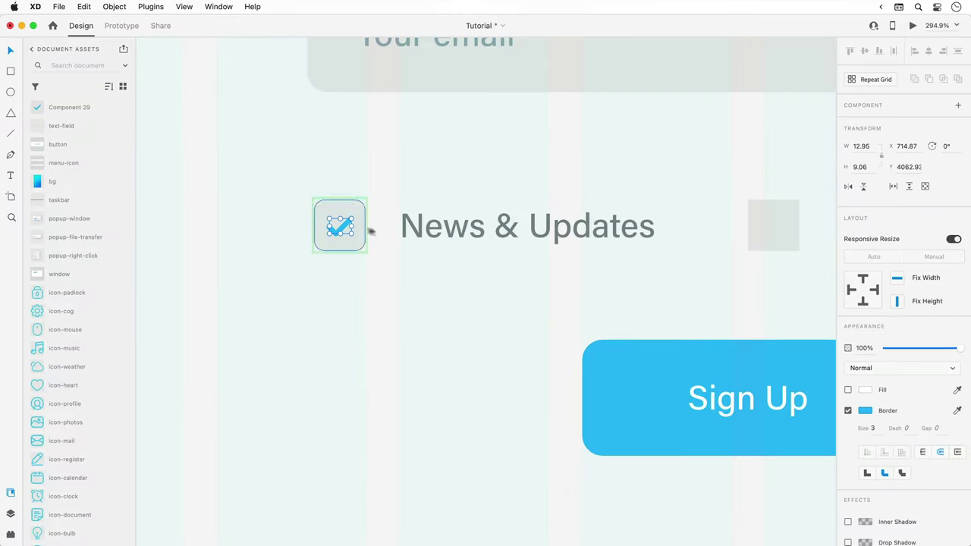
pyautogui.moveTo(959, 348); pyautogui.dragTo(955, 351)
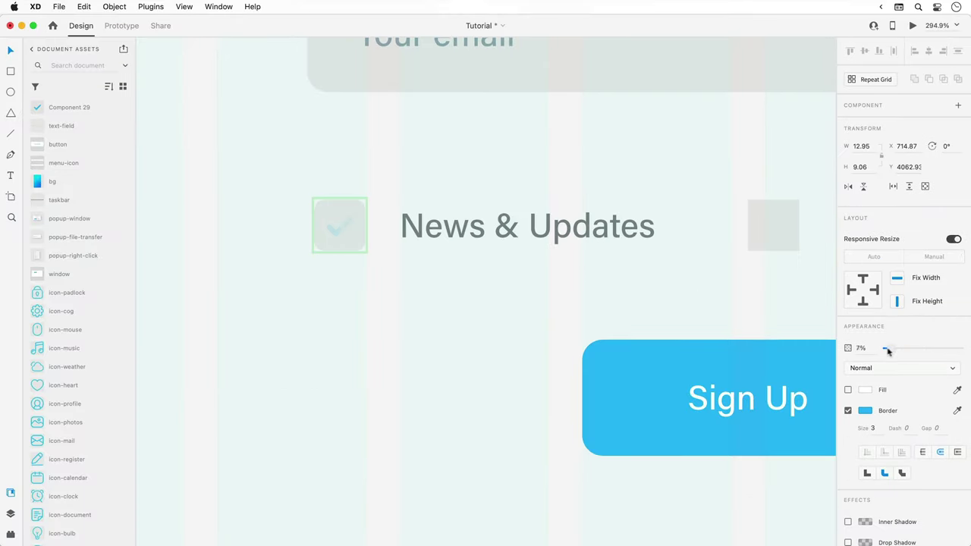
pyautogui.moveTo(882, 351); pyautogui.dragTo(875, 347)
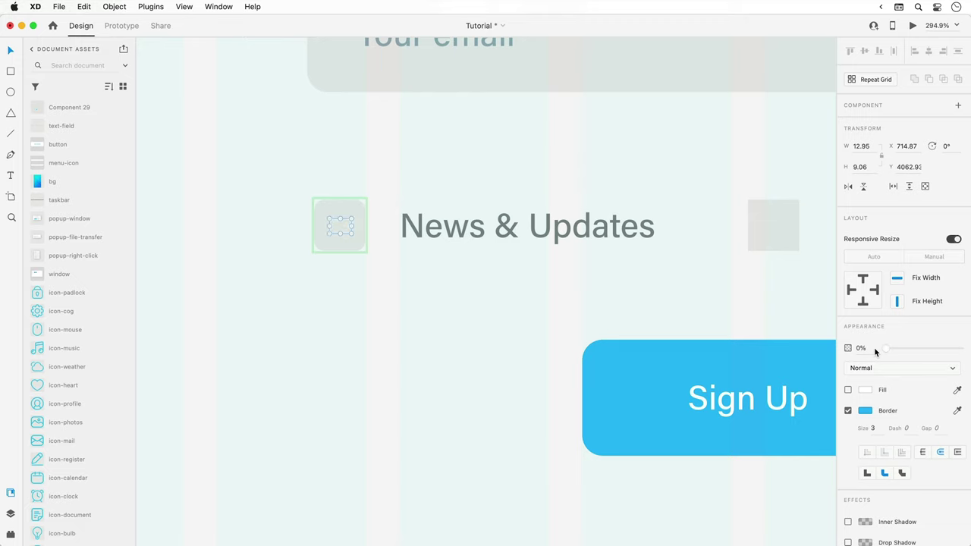
pyautogui.click(380, 271)
pyautogui.click(352, 245)
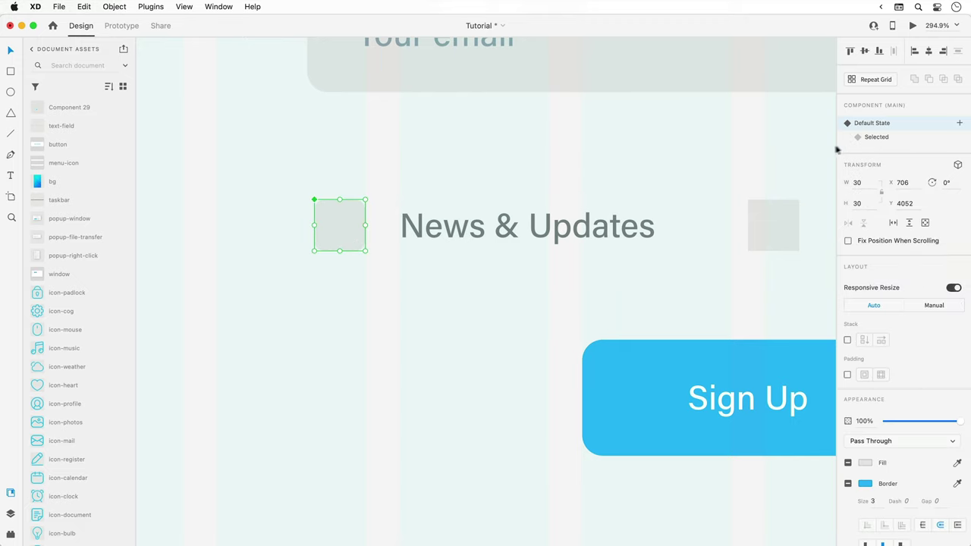
# In the checkbox component's Selected state, raise the check mark's opacity to 100%.
pyautogui.click(873, 137)
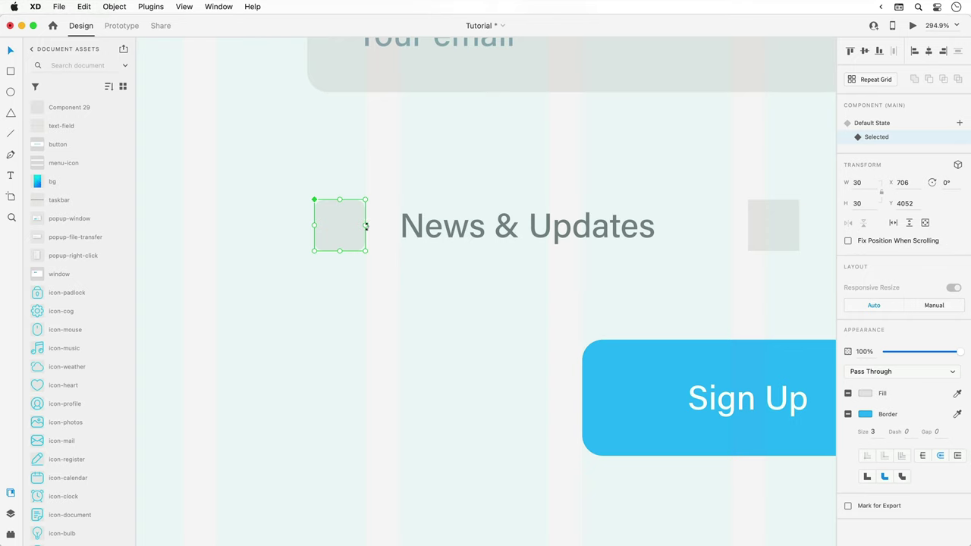
pyautogui.doubleClick(342, 230)
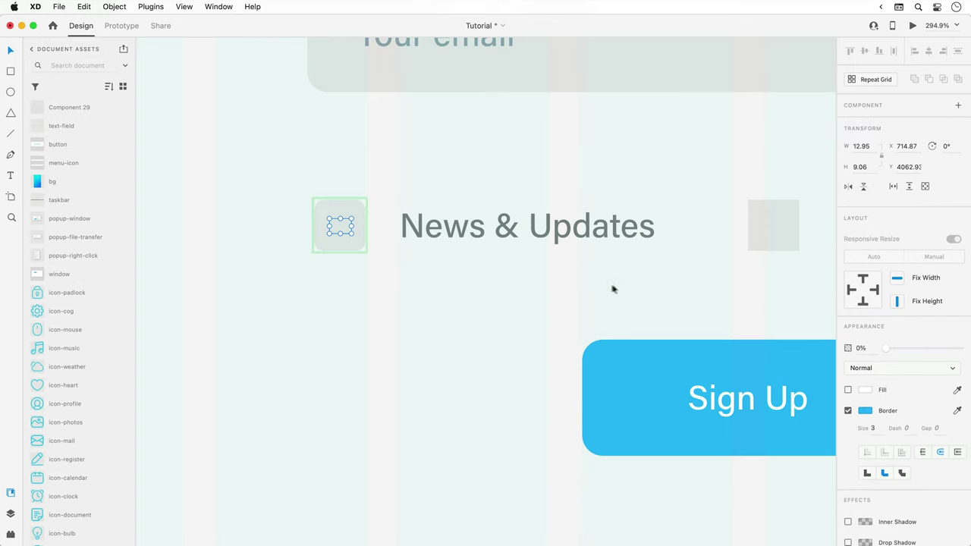
pyautogui.moveTo(890, 350); pyautogui.dragTo(959, 348)
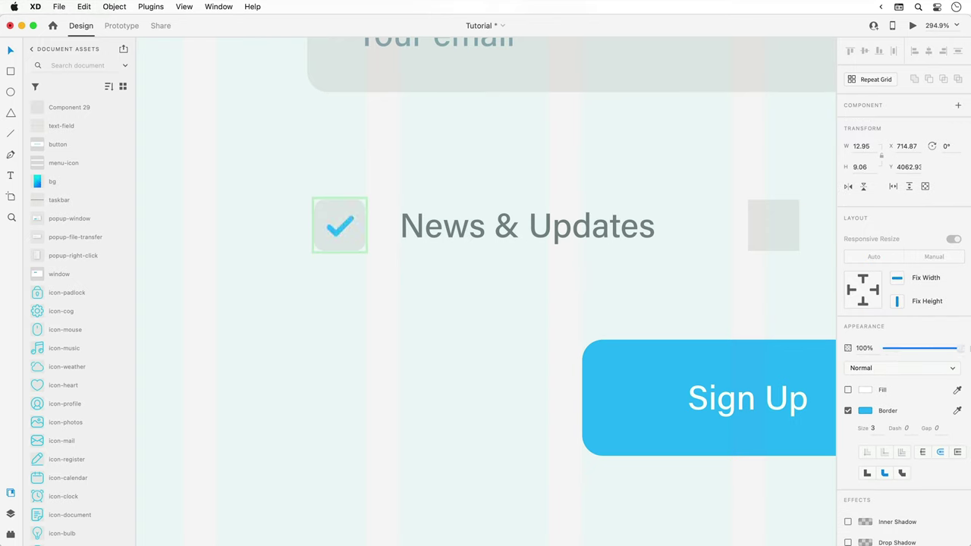
pyautogui.click(393, 275)
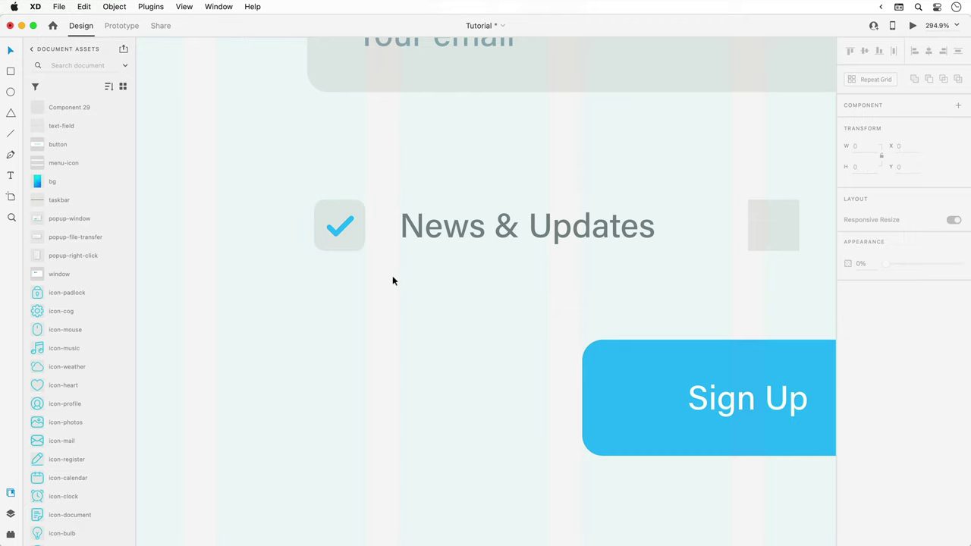
# Compare the checkbox component's Default and Selected states, ending on the Default State.
pyautogui.click(353, 241)
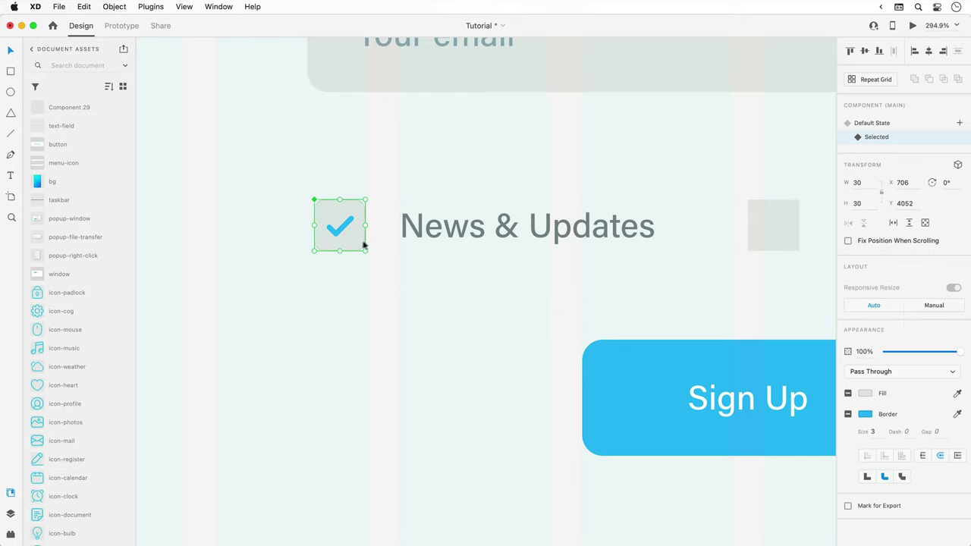
pyautogui.click(870, 124)
pyautogui.click(873, 137)
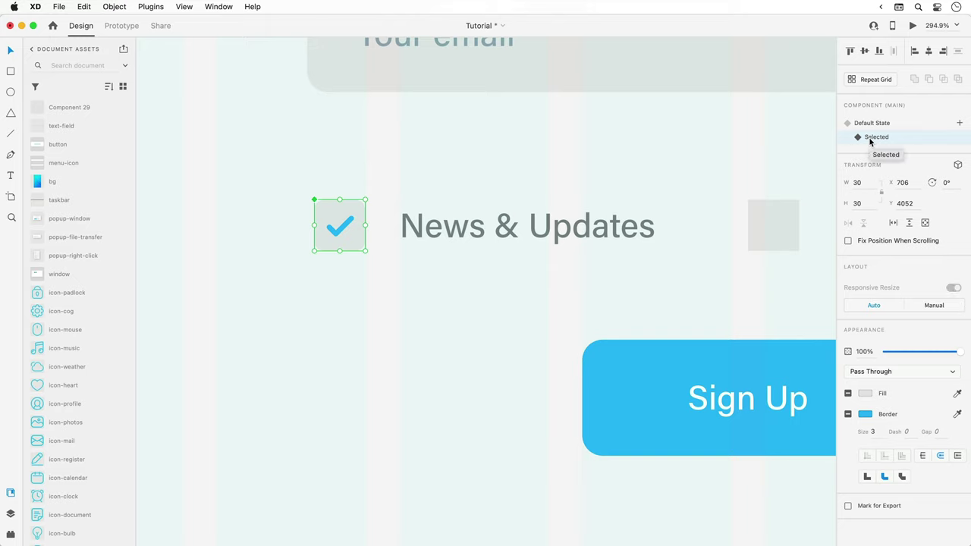
pyautogui.click(871, 124)
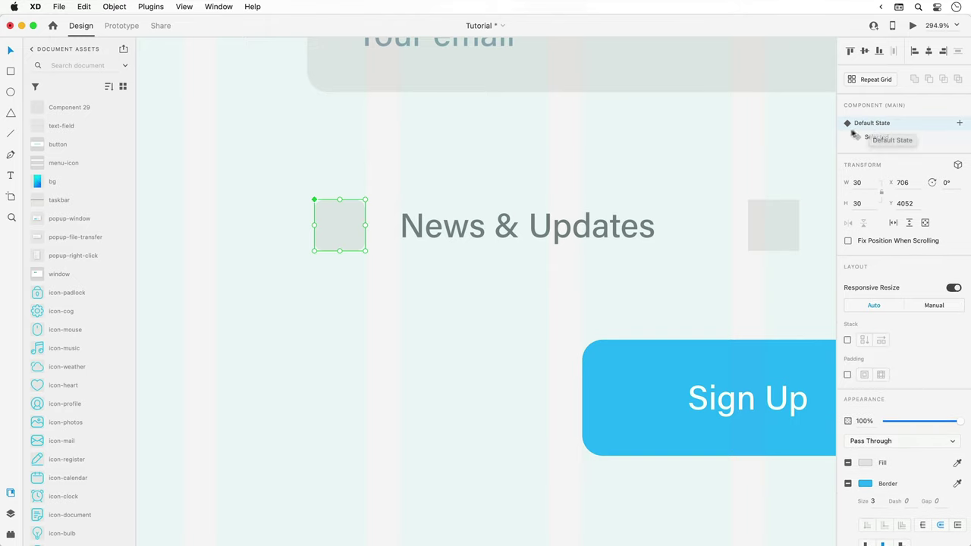
# Apply the grey Acumin Pro 20pt character style to the News & Updates label.
pyautogui.click(582, 218)
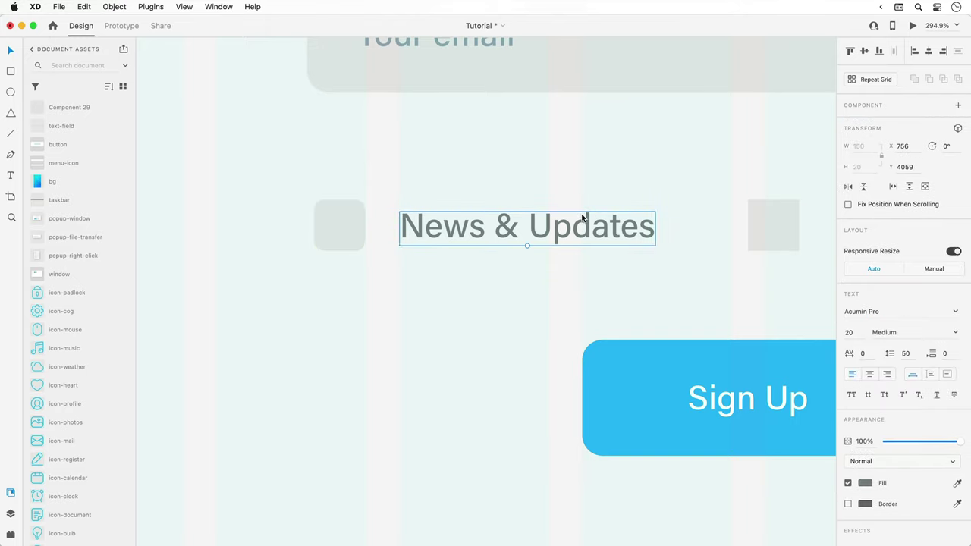
pyautogui.scroll(5, 78, 213)
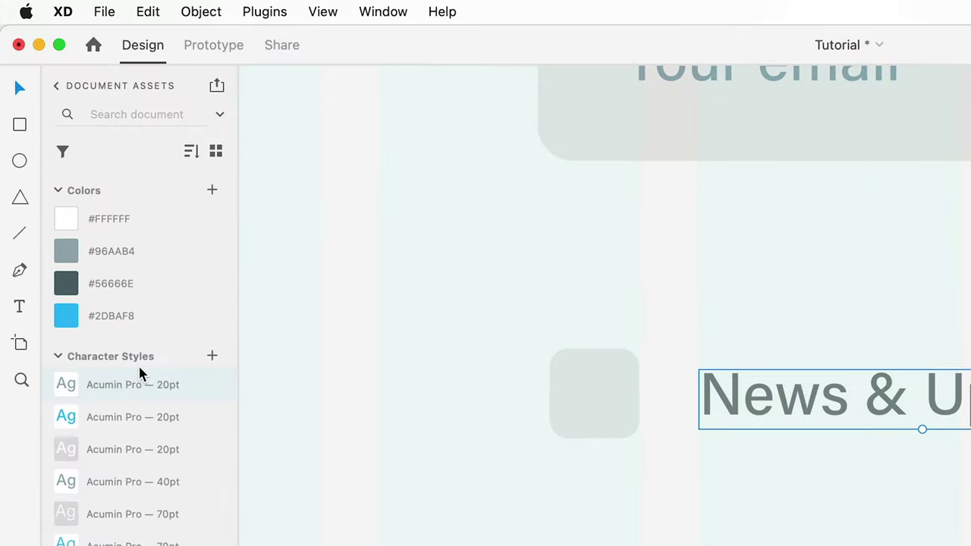
pyautogui.click(111, 385)
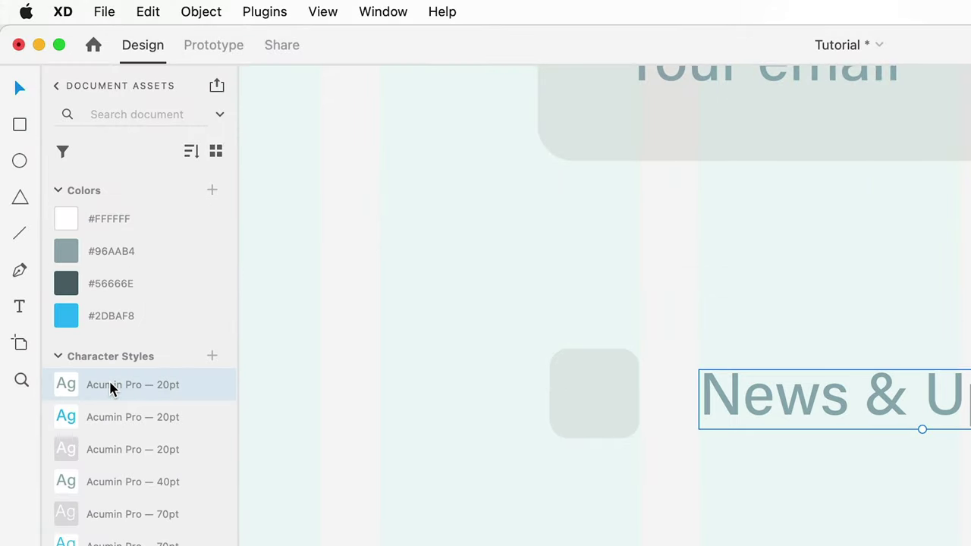
# Replace the Beta Versions checkbox and label with a copy of the News & Updates checkbox and label.
pyautogui.moveTo(851, 383); pyautogui.dragTo(843, 381)
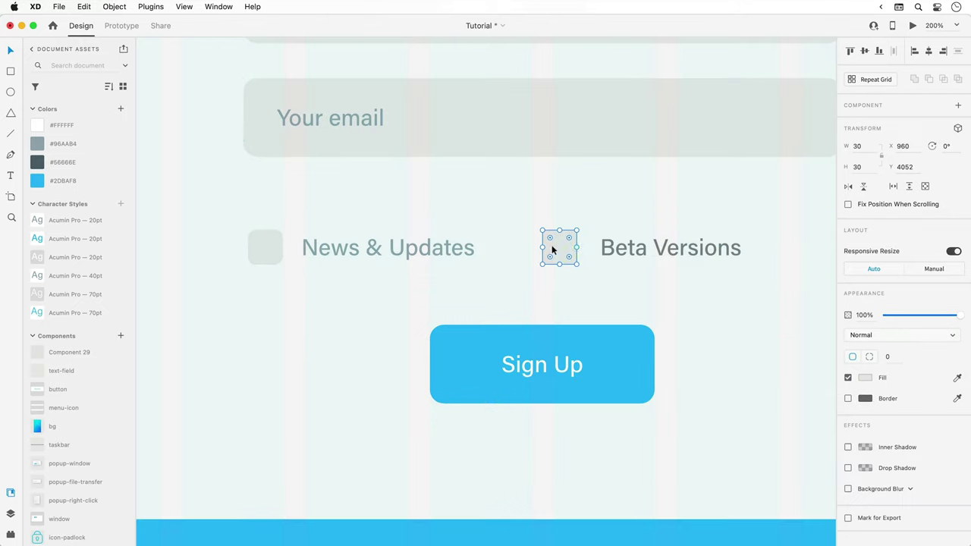
pyautogui.doubleClick(610, 247)
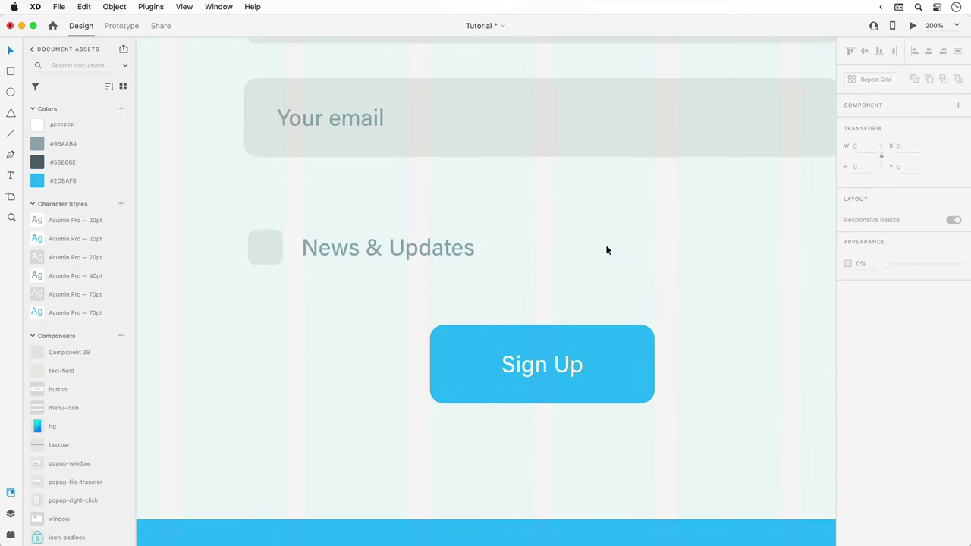
pyautogui.click(266, 247)
pyautogui.keyDown('shift'); pyautogui.click(331, 250); pyautogui.keyUp('shift')
pyautogui.moveTo(332, 251); pyautogui.dragTo(617, 249)
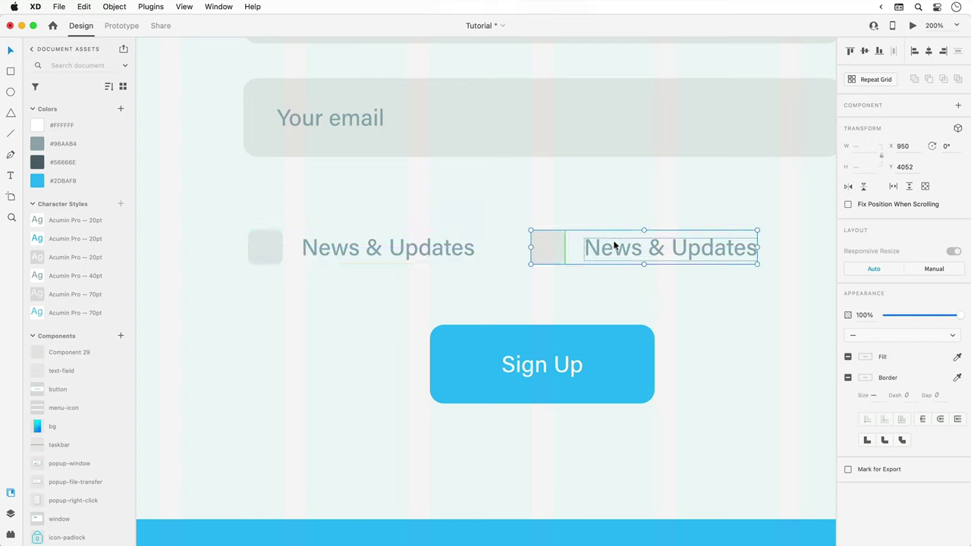
# Switch the original News & Updates checkbox to its Selected state.
pyautogui.click(286, 249)
pyautogui.click(274, 246)
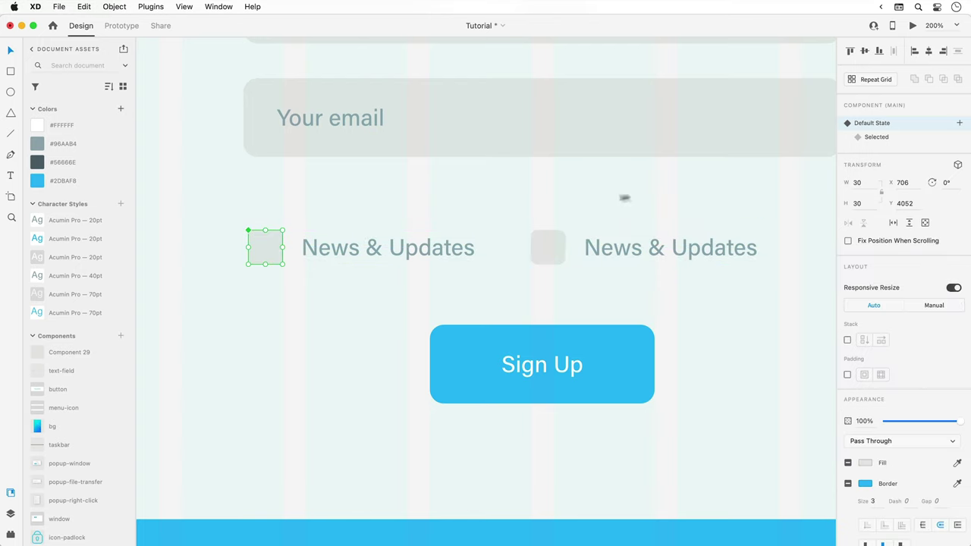
pyautogui.click(903, 140)
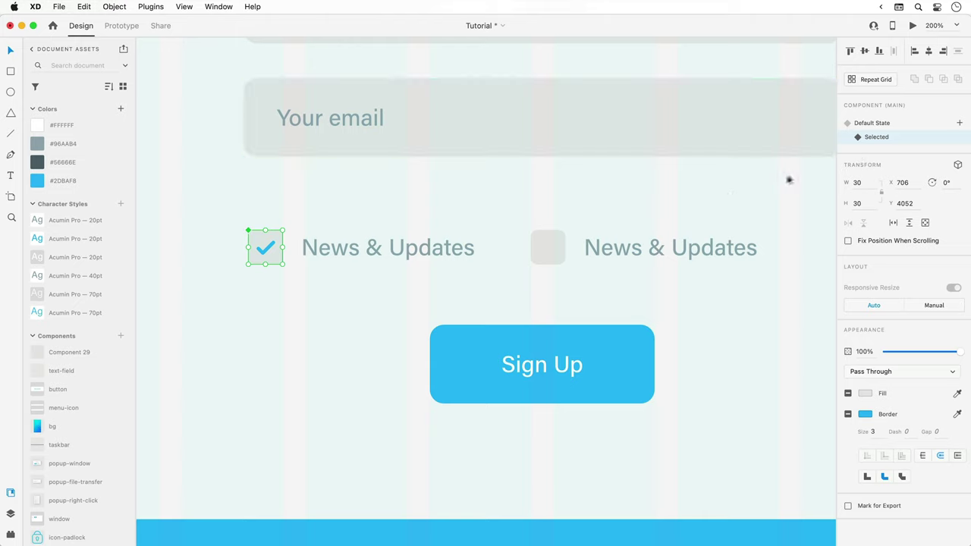
# Preview the Selected state on the copied checkbox and return it to the Default State.
pyautogui.click(558, 234)
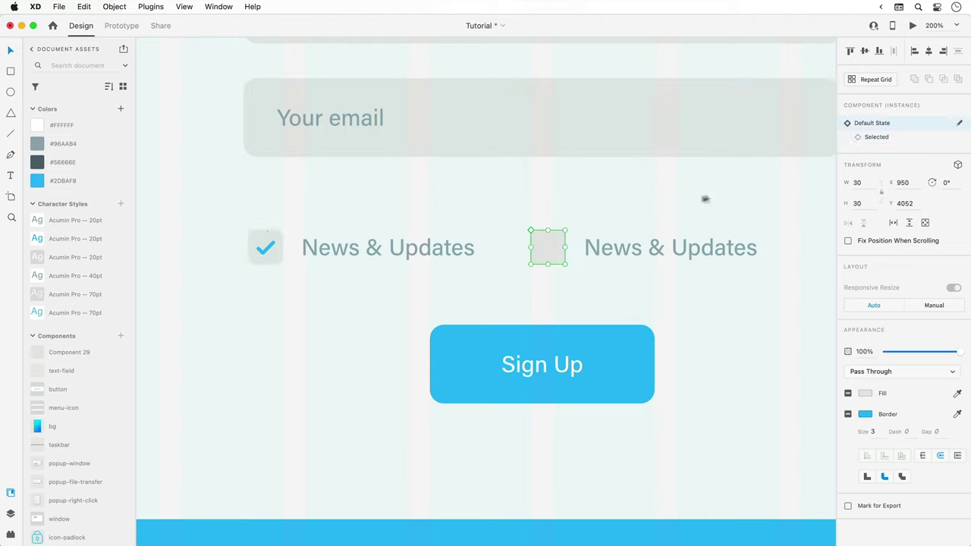
pyautogui.click(880, 139)
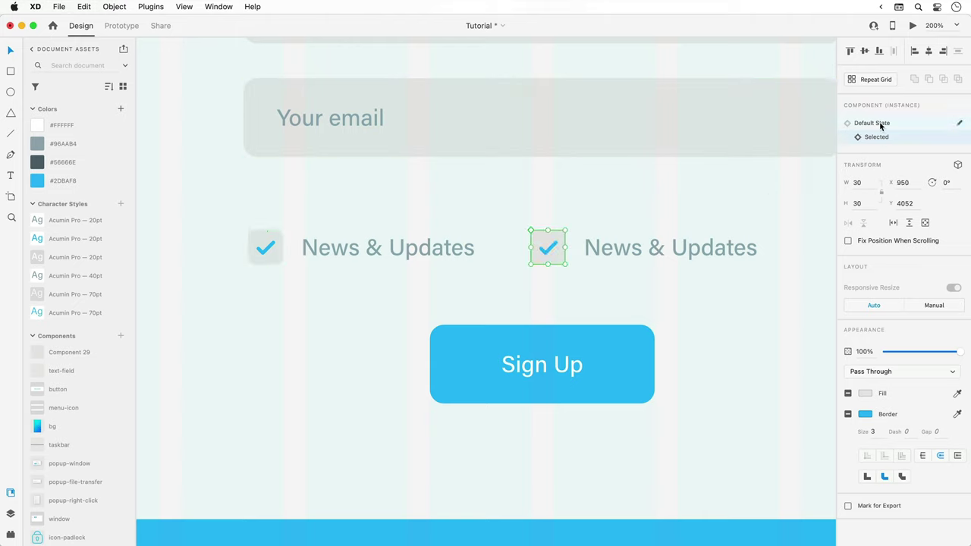
pyautogui.click(881, 125)
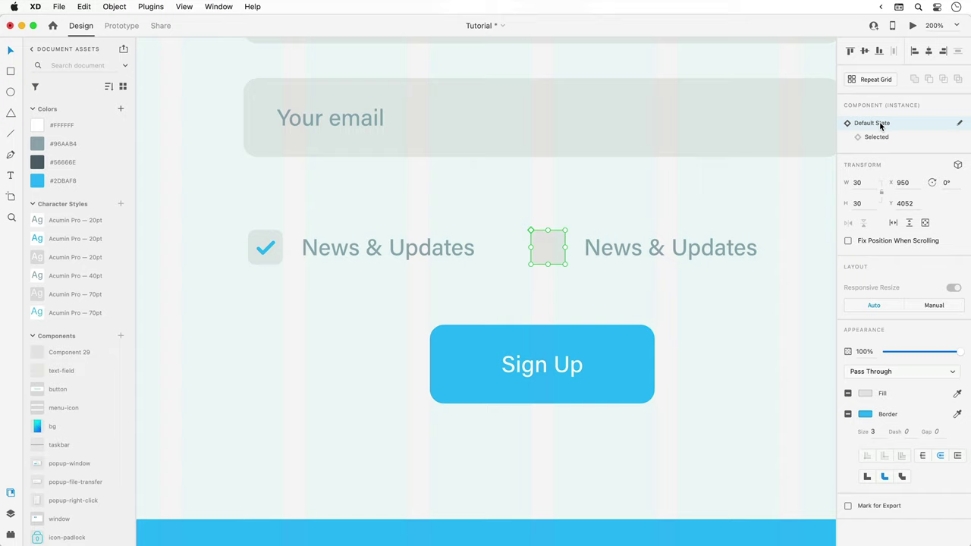
pyautogui.click(230, 327)
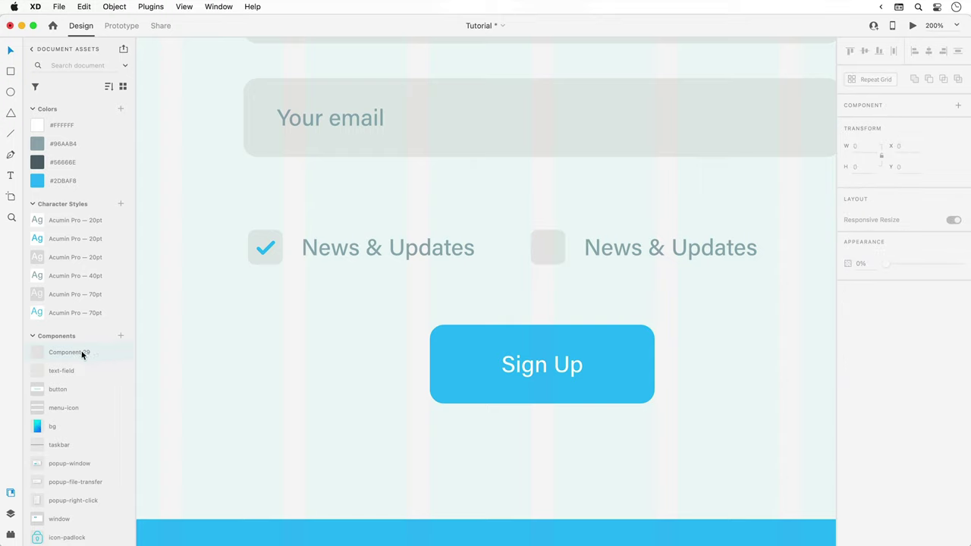
# Rename the new checkbox component "checkbox" in the document assets.
pyautogui.doubleClick(82, 354)
pyautogui.write('checkbox')
pyautogui.press('Return')
# Shorten the blue header background to a height of 1700.
pyautogui.press('super+0')
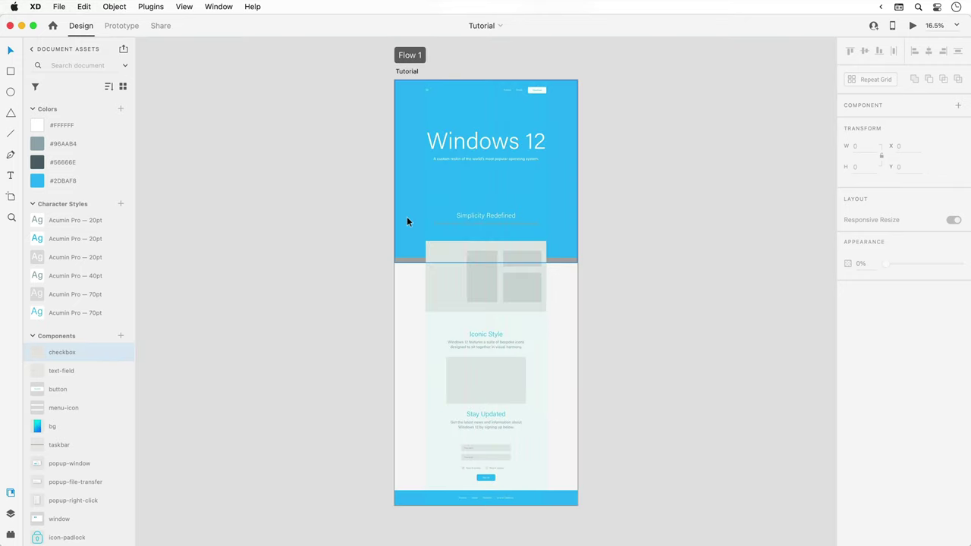
pyautogui.click(407, 218)
pyautogui.moveTo(486, 263); pyautogui.dragTo(489, 242)
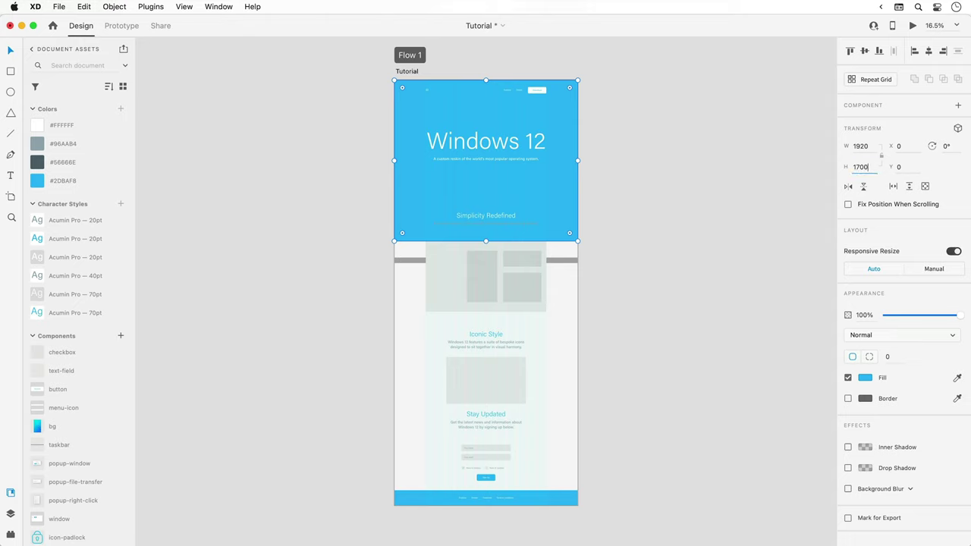
pyautogui.press('Return')
# Move the grey bar up and align its bottom edge with the blue header background's.
pyautogui.moveTo(568, 260); pyautogui.dragTo(565, 235)
pyautogui.keyDown('shift'); pyautogui.click(568, 223); pyautogui.keyUp('shift')
pyautogui.click(877, 53)
# Group the placeholder shapes under Simplicity Redefined and move the group up.
pyautogui.click(531, 265)
pyautogui.keyDown('shift'); pyautogui.click(456, 286); pyautogui.keyUp('shift')
pyautogui.press('super+g')
pyautogui.moveTo(458, 284); pyautogui.dragTo(457, 269)
# Move the Simplicity Redefined heading and its description up, closer to the hero text.
pyautogui.click(467, 223)
pyautogui.keyDown('shift'); pyautogui.click(471, 217); pyautogui.keyUp('shift')
pyautogui.moveTo(470, 217)
pyautogui.mouseDown()
pyautogui.moveTo(469, 199)
pyautogui.moveTo(469, 207)
pyautogui.mouseUp()
pyautogui.press('Escape')
# Move the Iconic Style heading, description and placeholder up together.
pyautogui.click(493, 335)
pyautogui.keyDown('shift'); pyautogui.click(494, 346); pyautogui.keyUp('shift')
pyautogui.keyDown('shift'); pyautogui.click(495, 369); pyautogui.keyUp('shift')
pyautogui.moveTo(495, 370); pyautogui.dragTo(496, 357)
pyautogui.press('Escape')
# Enlarge the Iconic Style placeholder from its center, lower it slightly, and raise the section's heading text.
pyautogui.click(496, 357)
pyautogui.moveTo(526, 390); pyautogui.dragTo(536, 395)
pyautogui.moveTo(497, 365); pyautogui.dragTo(498, 372)
pyautogui.click(496, 325)
pyautogui.moveTo(496, 324); pyautogui.dragTo(496, 318)
# Shift the Simplicity Redefined and Iconic Style sections further up to even out the vertical spacing.
pyautogui.click(491, 255)
pyautogui.click(489, 202)
pyautogui.moveTo(489, 202); pyautogui.dragTo(490, 194)
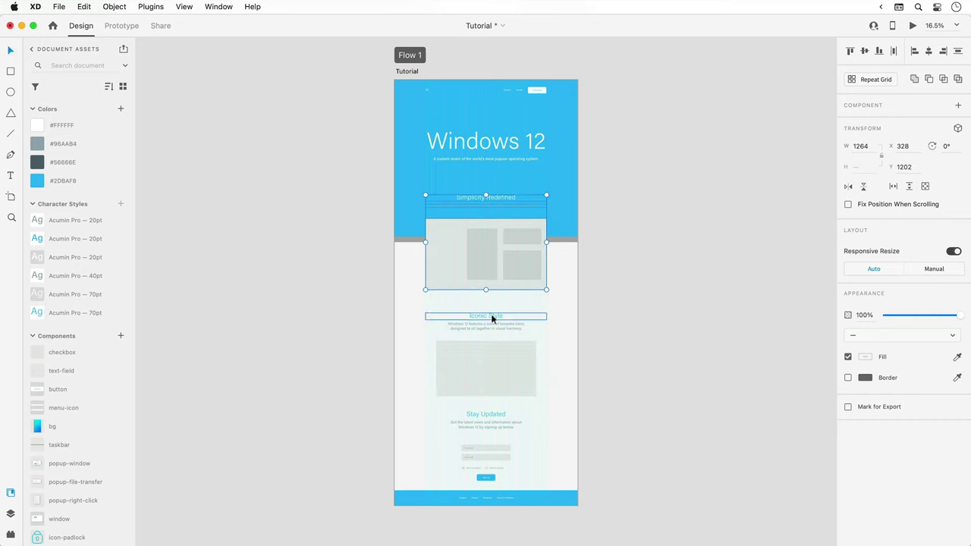
pyautogui.click(491, 355)
pyautogui.moveTo(491, 351); pyautogui.dragTo(490, 348)
# Move the sign-up form's fields, checkboxes and button up closer to the Stay Updated text, and save the document.
pyautogui.moveTo(379, 444); pyautogui.dragTo(526, 485)
pyautogui.moveTo(499, 457); pyautogui.dragTo(498, 449)
pyautogui.click(590, 393)
pyautogui.press('super+s')
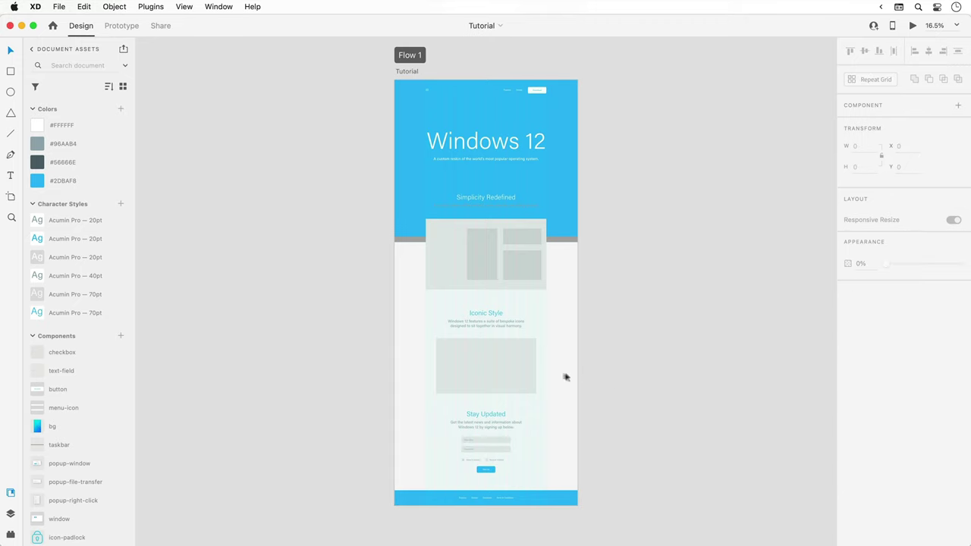
# Edit the grey Acumin Pro 40pt character style, setting its font size to 30.
pyautogui.rightClick(84, 279)
pyautogui.click(94, 304)
pyautogui.click(158, 203)
pyautogui.press('Down')
pyautogui.press('Down')
pyautogui.click(302, 162)
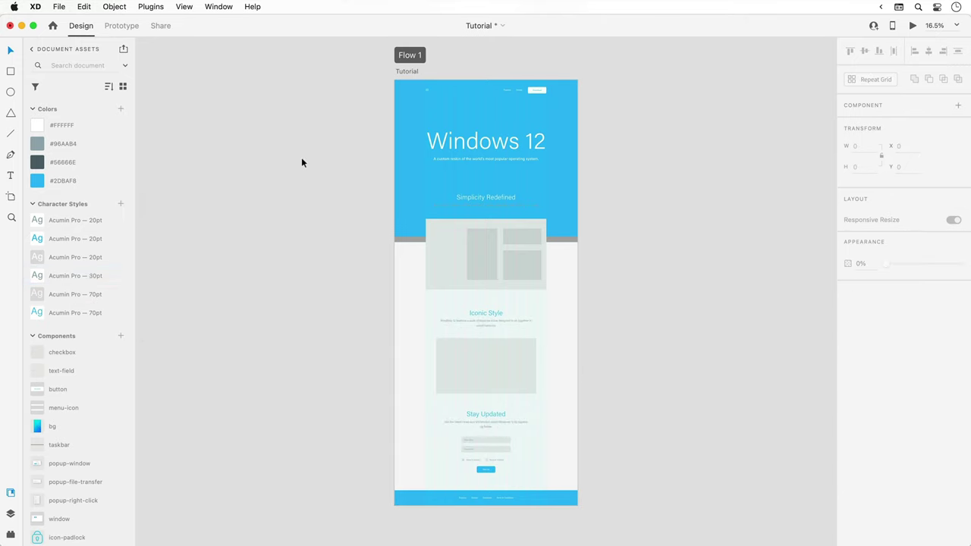
# Style the description under Simplicity Redefined as white Acumin Pro 30 pt and add it as a character style.
pyautogui.click(467, 210)
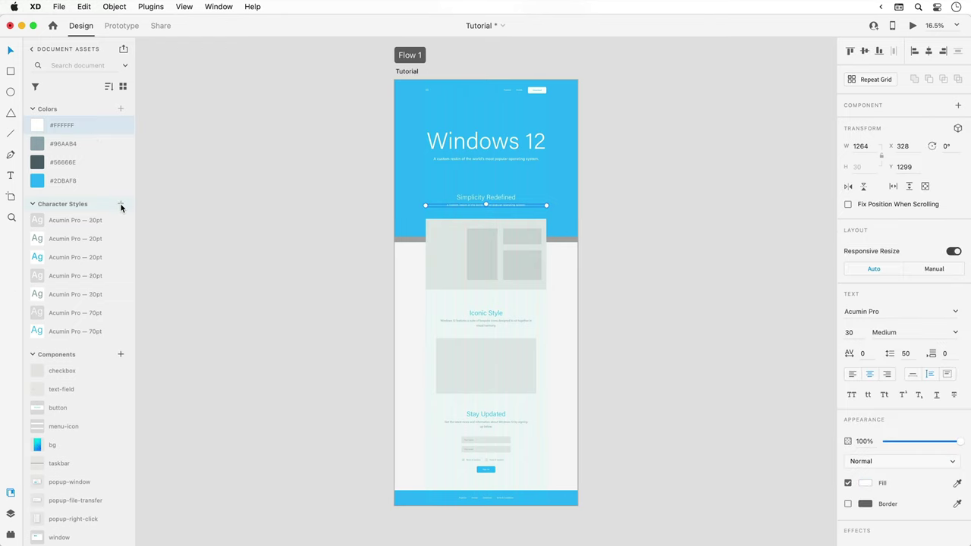
# Reorder the character styles so white Acumin Pro 30 pt sits next to the other 30 pt style, below the 20 pt ones.
pyautogui.scroll(-3, 94, 139)
pyautogui.moveTo(82, 111); pyautogui.dragTo(83, 169)
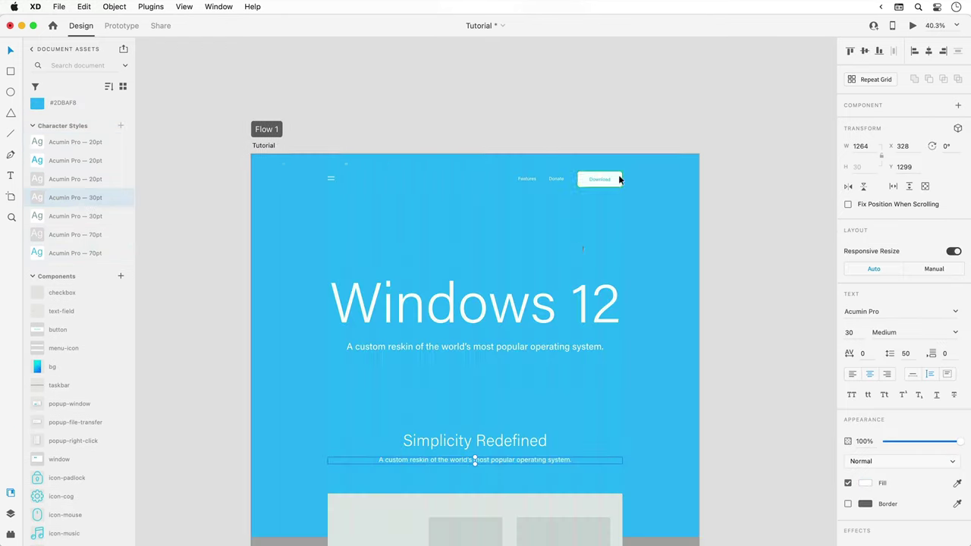
# Remove the 12 from the large hero title so it reads only Windows.
pyautogui.doubleClick(548, 291)
pyautogui.press('Right')
pyautogui.press('BackSpace')
pyautogui.press('BackSpace')
pyautogui.press('BackSpace')
pyautogui.press('Escape')
# Duplicate the Windows title beside the original, set the copy to Semibold and change its text to 12.
pyautogui.moveTo(513, 309); pyautogui.dragTo(689, 312)
pyautogui.click(918, 332)
pyautogui.click(913, 421)
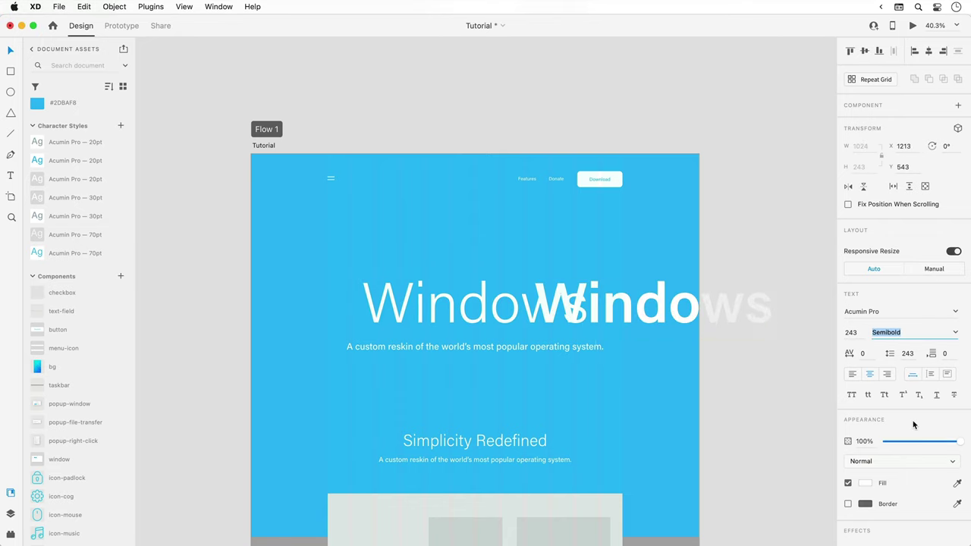
pyautogui.doubleClick(702, 331)
pyautogui.write('12')
# Set the font weight of the Windows title text to Thin.
pyautogui.click(545, 314)
pyautogui.click(954, 334)
pyautogui.click(916, 369)
pyautogui.click(956, 333)
pyautogui.click(934, 348)
pyautogui.moveTo(475, 338); pyautogui.dragTo(475, 330)
# Shrink the 12 text and place it as a superscript just after the final letter of Windows.
pyautogui.click(653, 308)
pyautogui.moveTo(652, 336); pyautogui.dragTo(652, 315)
pyautogui.moveTo(657, 302); pyautogui.dragTo(598, 299)
pyautogui.press('Right')
pyautogui.press('Right')
pyautogui.press('Right')
pyautogui.press('Right')
pyautogui.press('Right')
pyautogui.press('Right')
pyautogui.press('Right')
# Group the Windows and 12 texts and centre the group horizontally on the artboard.
pyautogui.keyDown('shift'); pyautogui.click(562, 303); pyautogui.keyUp('shift')
pyautogui.rightClick(562, 303)
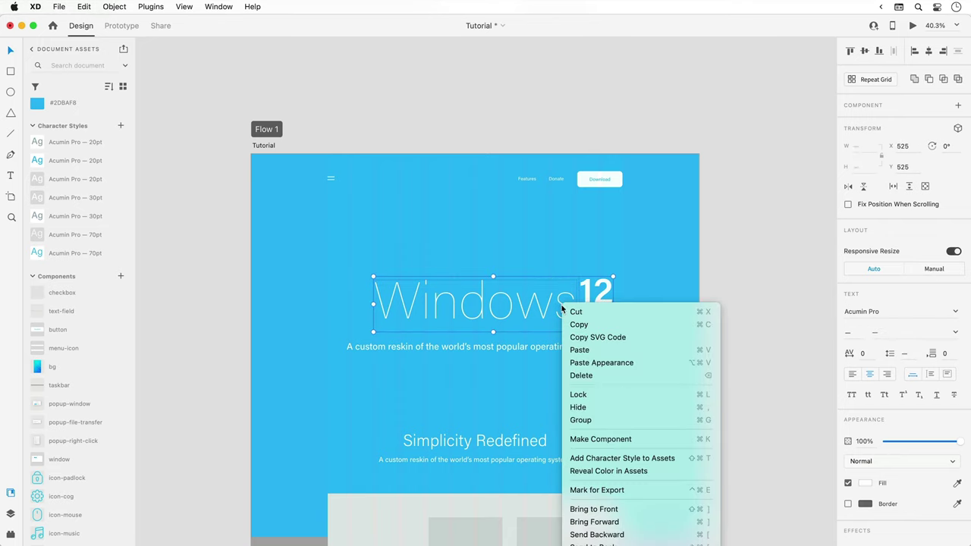
pyautogui.click(599, 419)
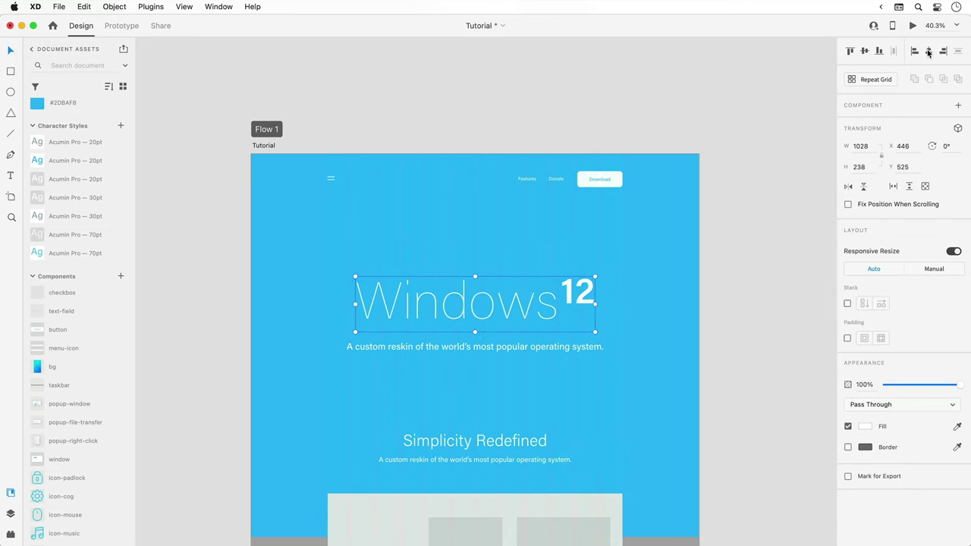
# Move the title group and the description below it slightly up in the hero section.
pyautogui.keyDown('shift'); pyautogui.click(532, 347); pyautogui.keyUp('shift')
pyautogui.moveTo(532, 347); pyautogui.dragTo(533, 322)
pyautogui.click(479, 245)
pyautogui.click(748, 344)
pyautogui.press('super+0')
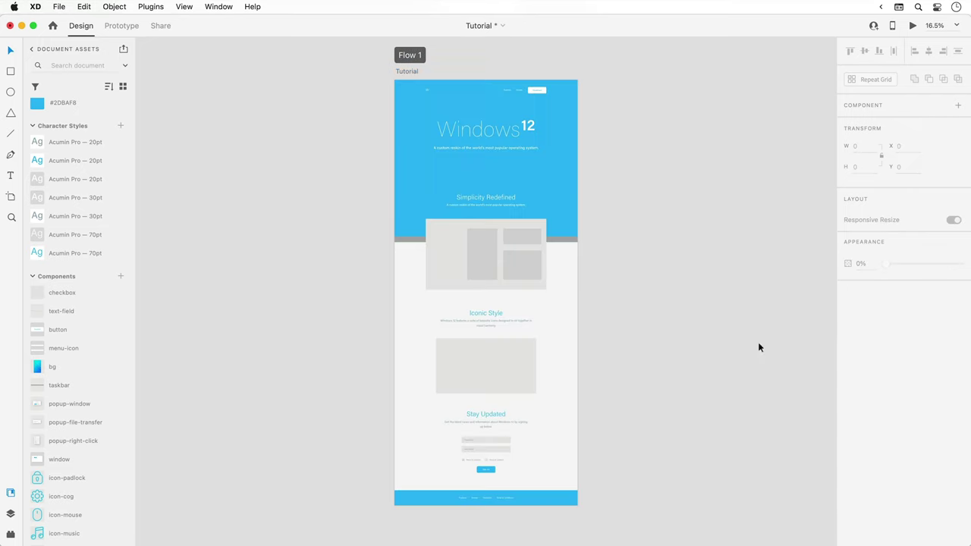
# Duplicate the blue hero rectangle down the page, reduce its height to 1136, fill it with #FFFFFF and place it at Y 3166.
pyautogui.moveTo(415, 197); pyautogui.dragTo(415, 412)
pyautogui.moveTo(485, 290); pyautogui.dragTo(487, 345)
pyautogui.scroll(3, 78, 195)
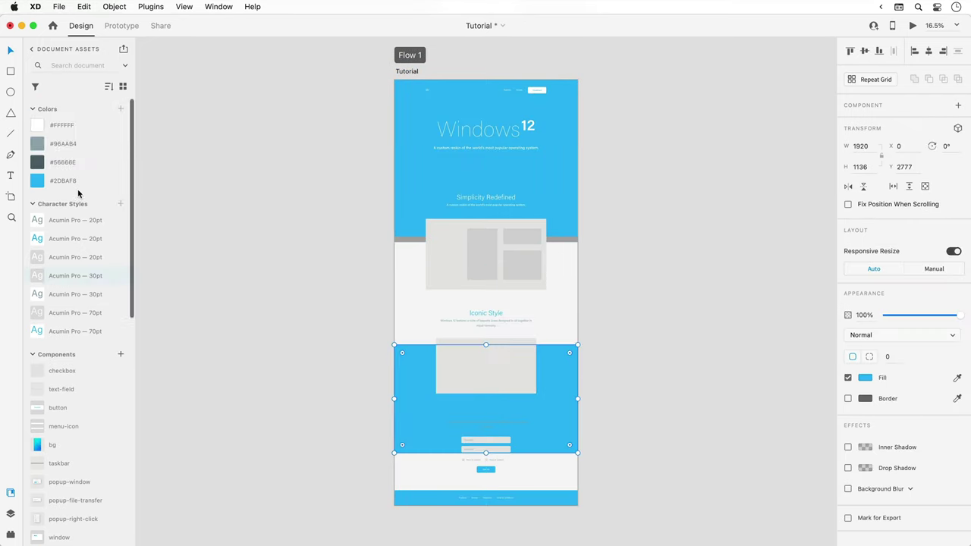
pyautogui.click(80, 127)
pyautogui.moveTo(411, 395); pyautogui.dragTo(410, 433)
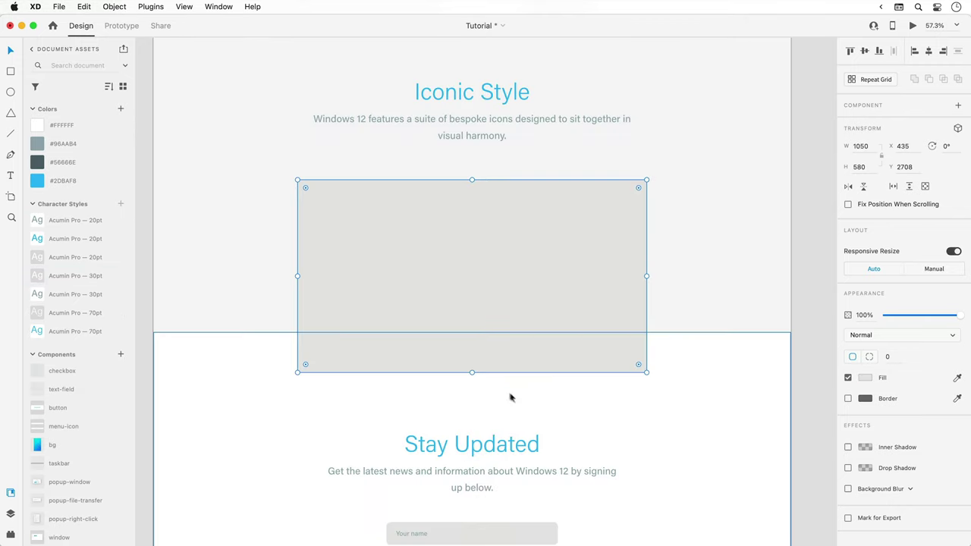
# Extend the Iconic Style placeholder rectangle to a height of 630 and round its two lower corners to 12.
pyautogui.moveTo(472, 372); pyautogui.dragTo(472, 390)
pyautogui.click(869, 357)
pyautogui.click(930, 358)
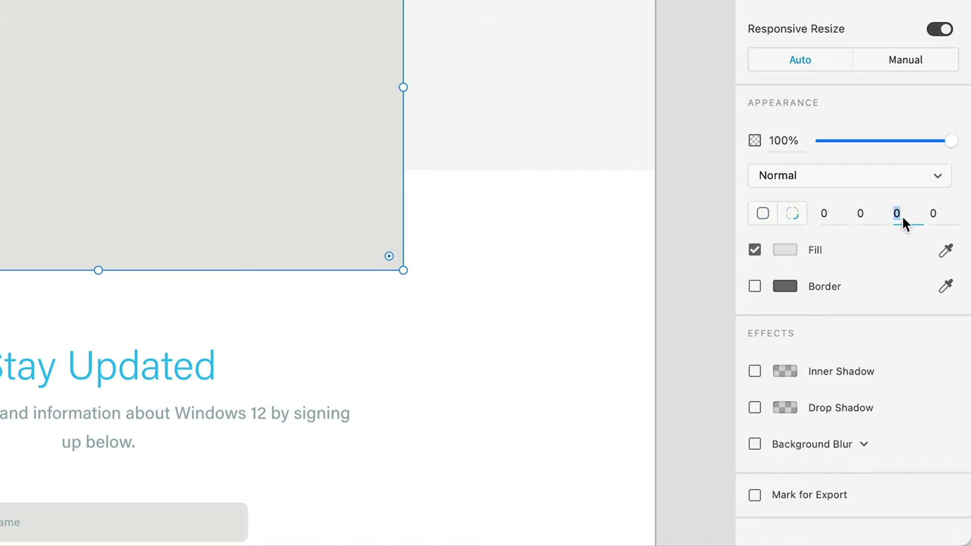
pyautogui.write('12')
pyautogui.press('Tab')
pyautogui.write('12')
pyautogui.press('Return')
# Fill the Iconic Style rectangle with #FFFFFF and give it a black drop shadow at X 20, Y 20, blur 80 and 10% opacity.
pyautogui.click(71, 129)
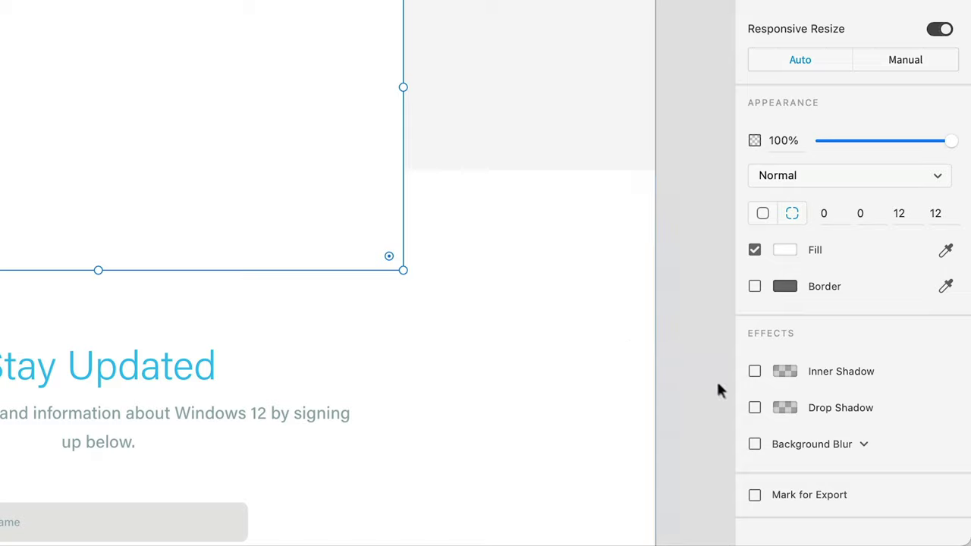
pyautogui.click(755, 409)
pyautogui.click(802, 438)
pyautogui.press('Tab')
pyautogui.write('20')
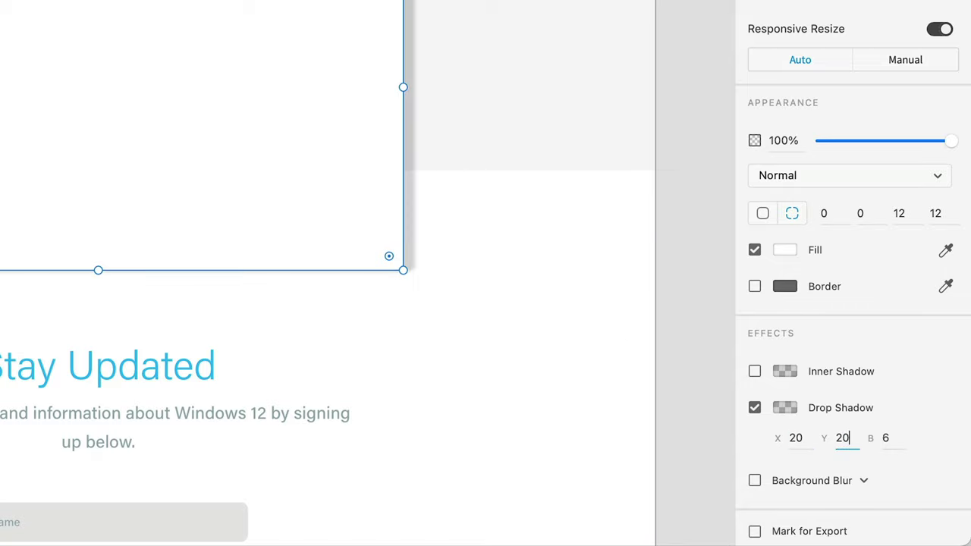
pyautogui.press('Tab')
pyautogui.write('80')
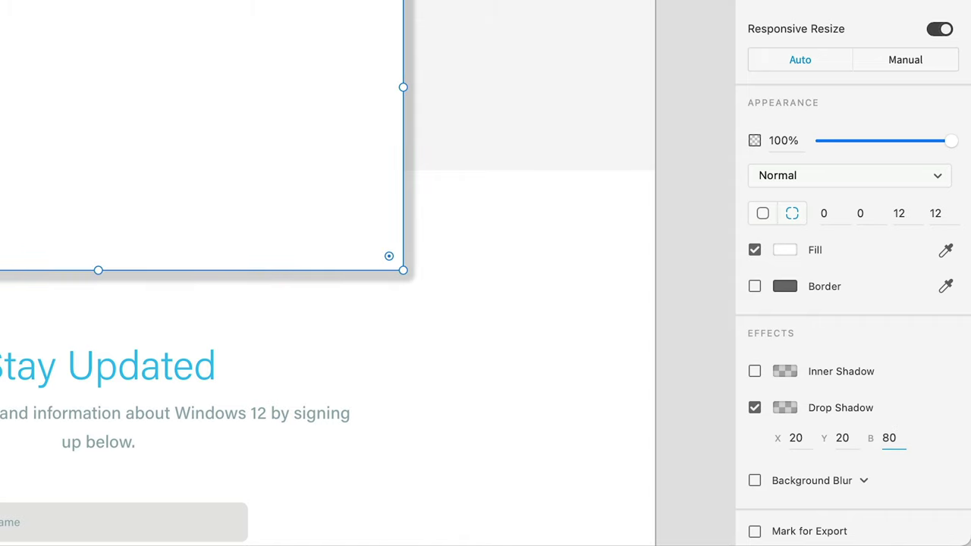
pyautogui.click(786, 408)
pyautogui.click(713, 476)
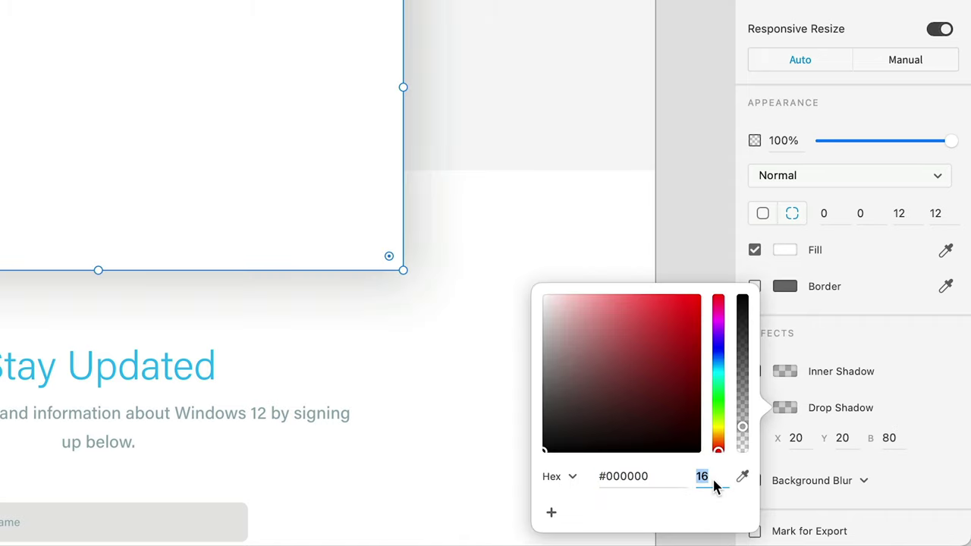
pyautogui.write('10')
pyautogui.press('Return')
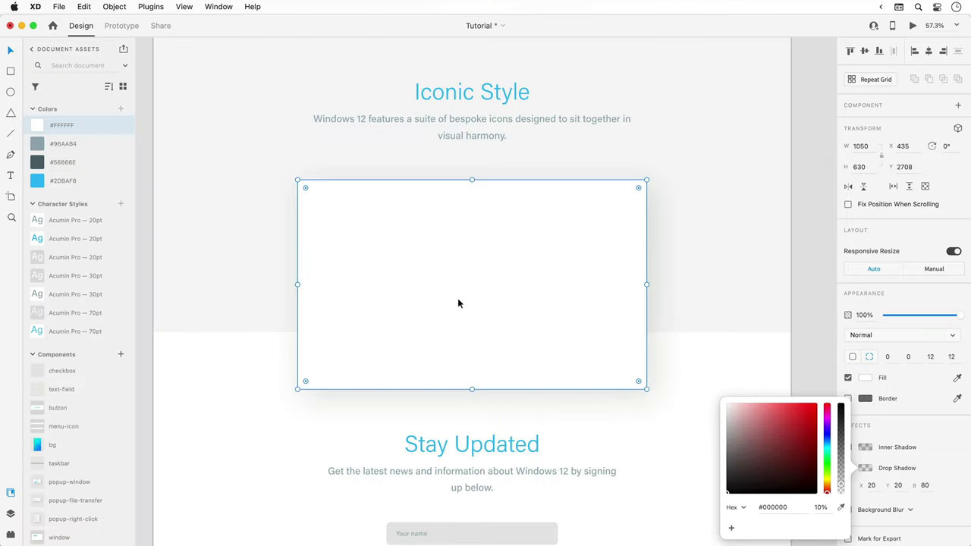
# Make a title bar from a shadowless copy of the white card, filled #2DBAF8, 72 high, with its upper corners rounded to 12.
pyautogui.click(457, 303)
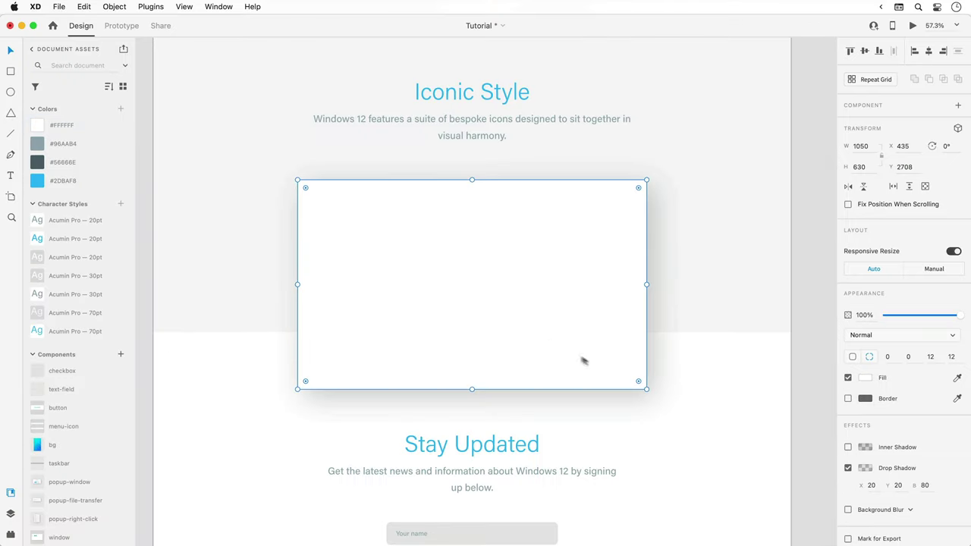
pyautogui.click(848, 468)
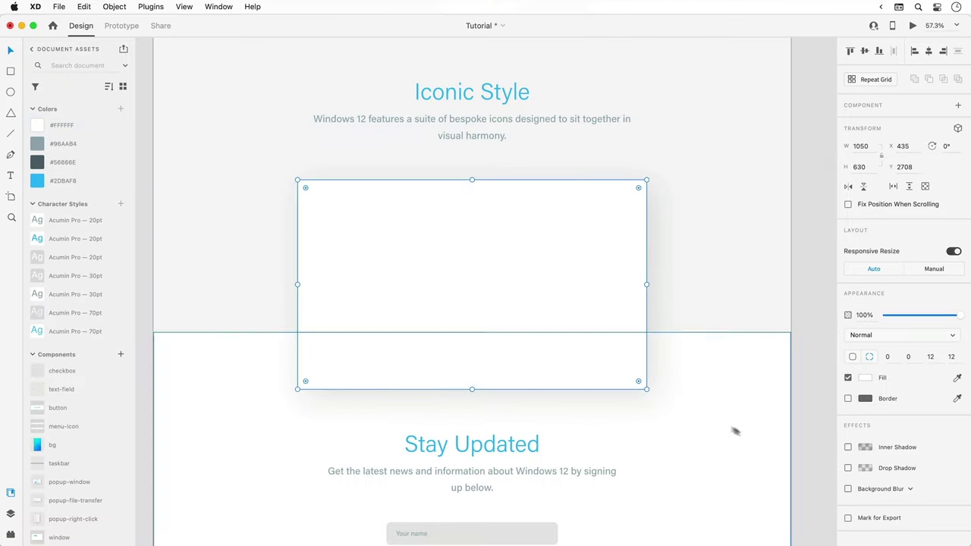
pyautogui.click(104, 182)
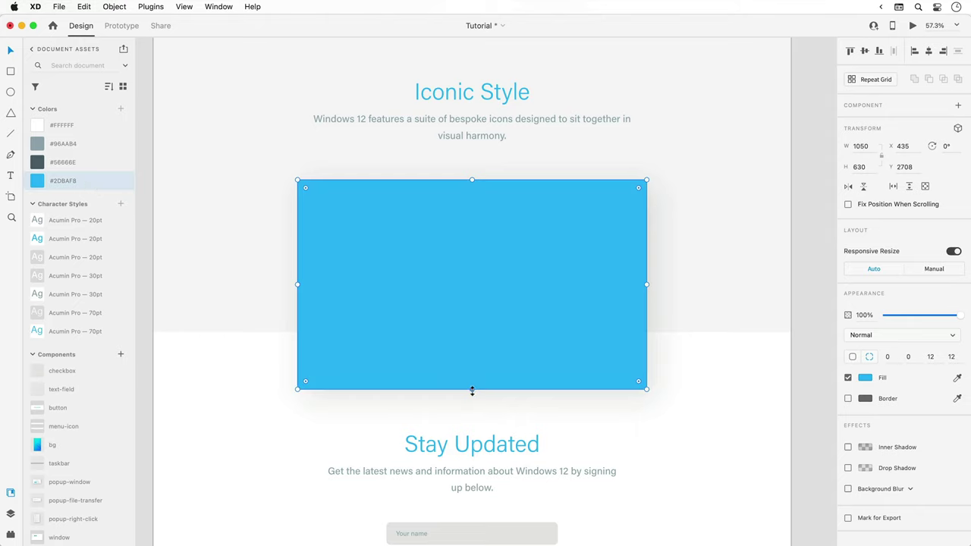
pyautogui.moveTo(472, 389); pyautogui.dragTo(465, 204)
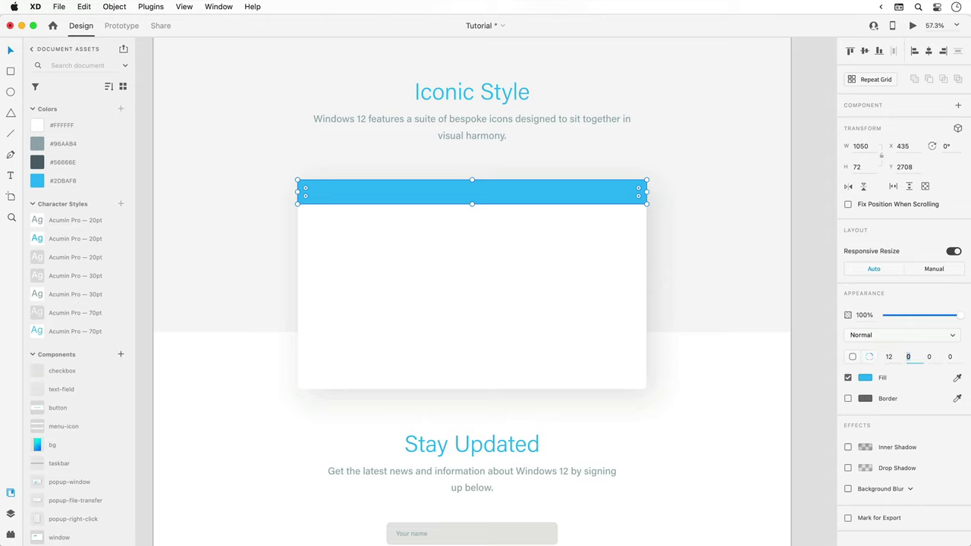
pyautogui.press('Return')
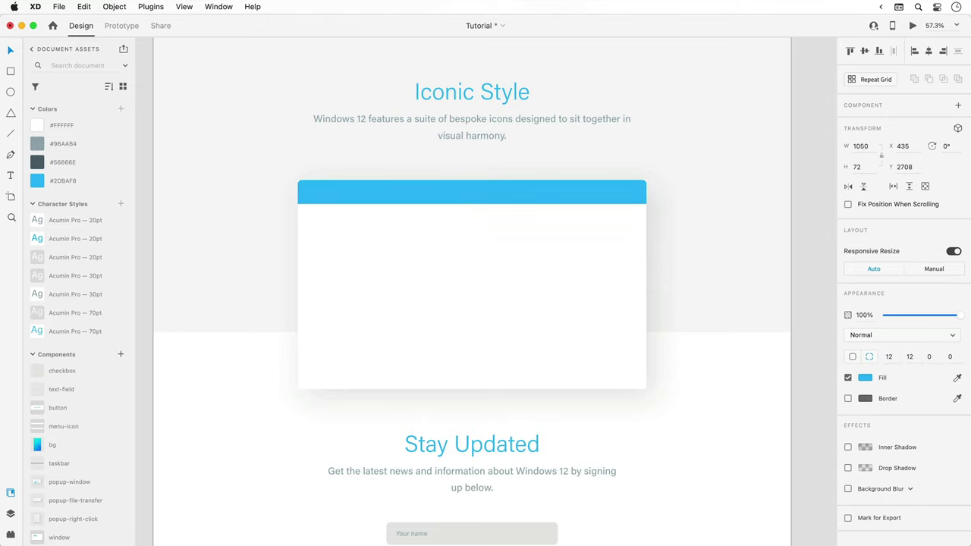
# Add the text Icons in the white Acumin Pro 20 pt character style, centred in the blue title bar.
pyautogui.press('t')
pyautogui.click(425, 220)
pyautogui.write('Icons')
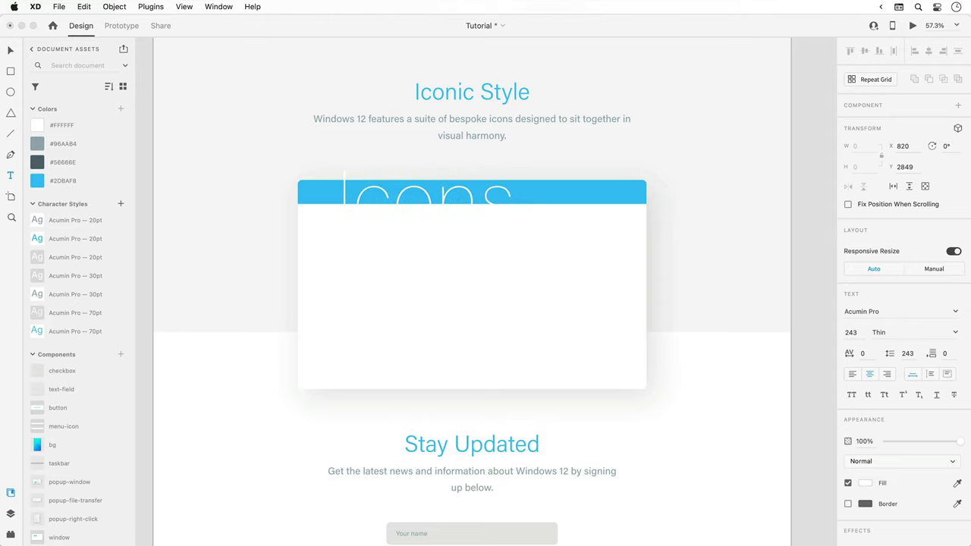
pyautogui.click(84, 256)
pyautogui.hotkey('shift', 'Up')
pyautogui.hotkey('shift', 'Up')
pyautogui.hotkey('shift', 'Right')
pyautogui.hotkey('shift', 'Right')
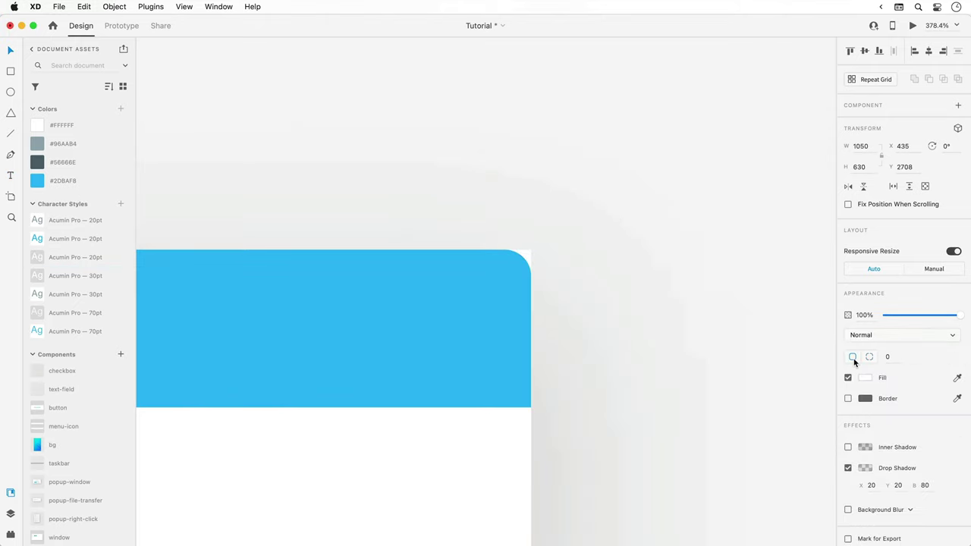
# Set the white card's corner radius to 10 and group it with the blue bar and the Icons text.
pyautogui.write('10')
pyautogui.press('Return')
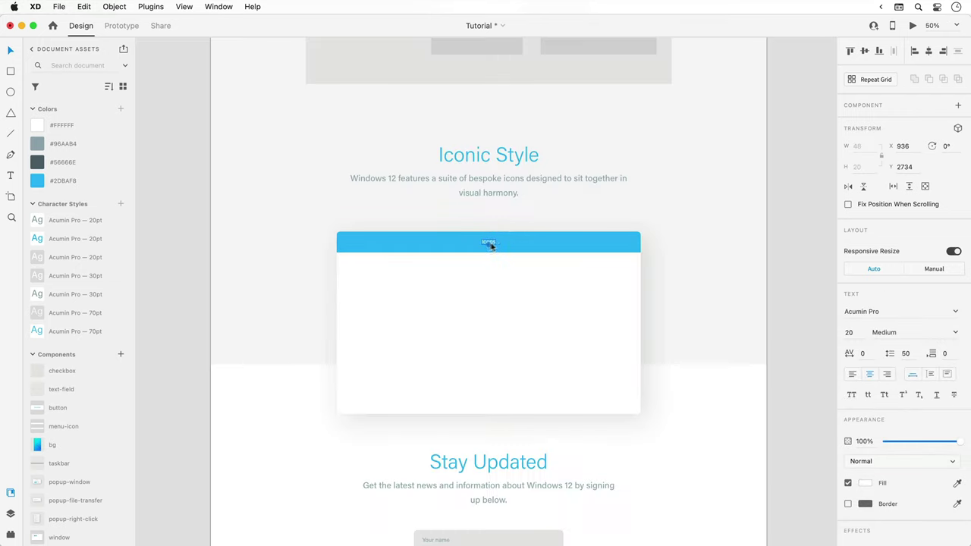
pyautogui.keyDown('shift'); pyautogui.click(528, 242); pyautogui.keyUp('shift')
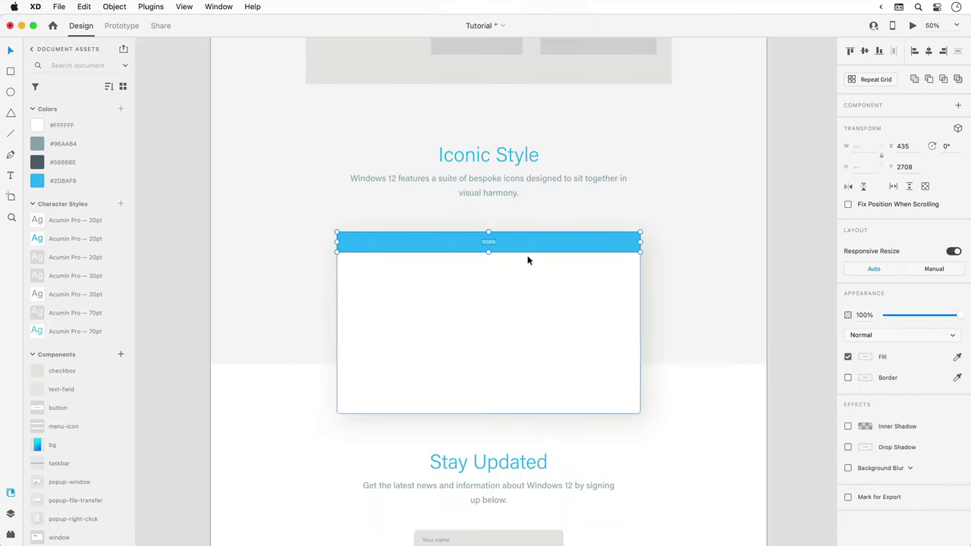
pyautogui.keyDown('shift'); pyautogui.click(527, 268); pyautogui.keyUp('shift')
pyautogui.rightClick(527, 268)
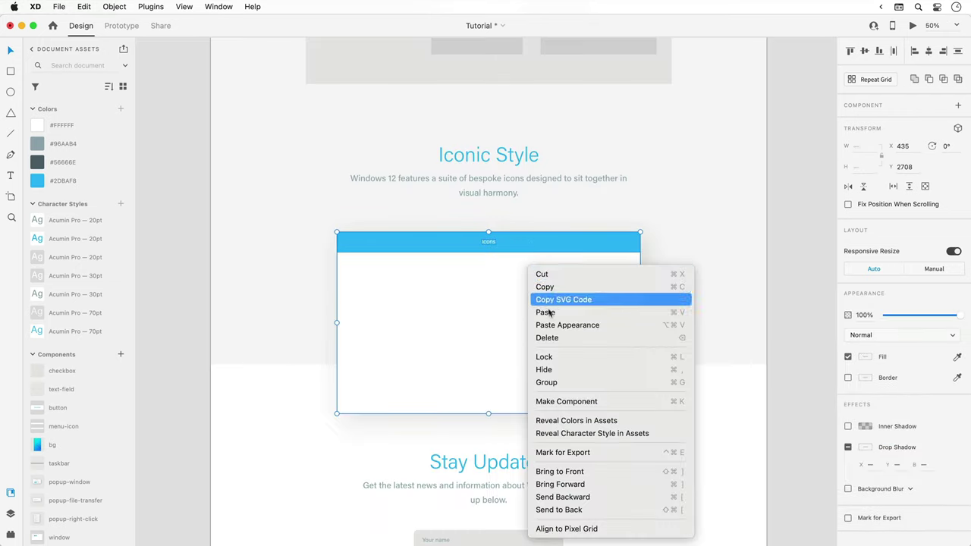
pyautogui.click(594, 383)
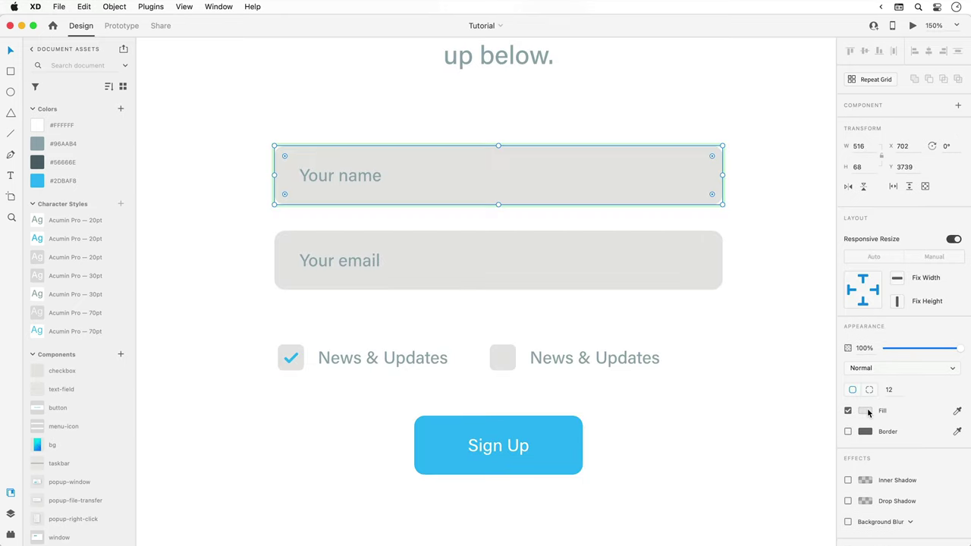
# Set the fill of the sign-up form's text-field component to F7F7F7.
pyautogui.click(867, 411)
pyautogui.write('F7F7F7')
pyautogui.press('Return')
pyautogui.click(481, 356)
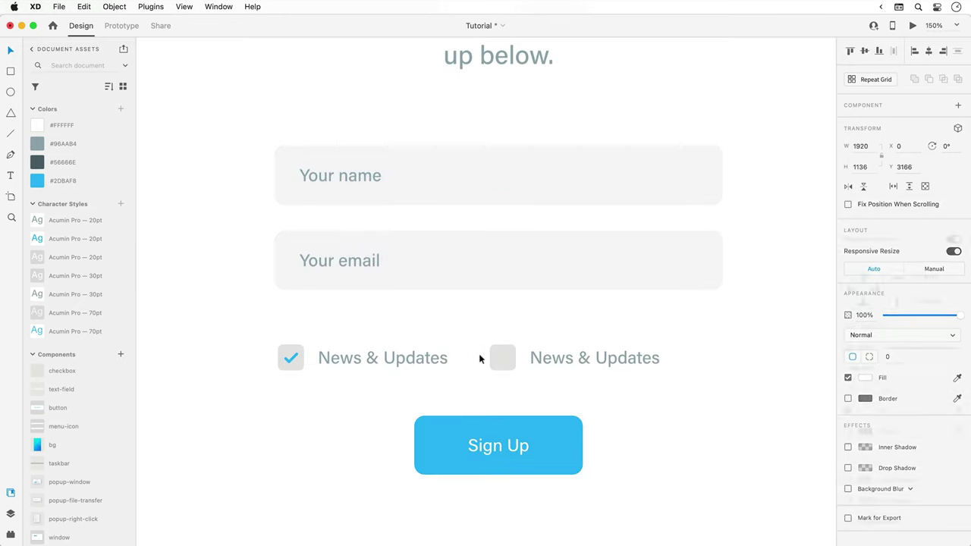
# Recolour the box in the checkbox component's default state with the light grey sampled from the Your name field.
pyautogui.click(290, 357)
pyautogui.click(939, 127)
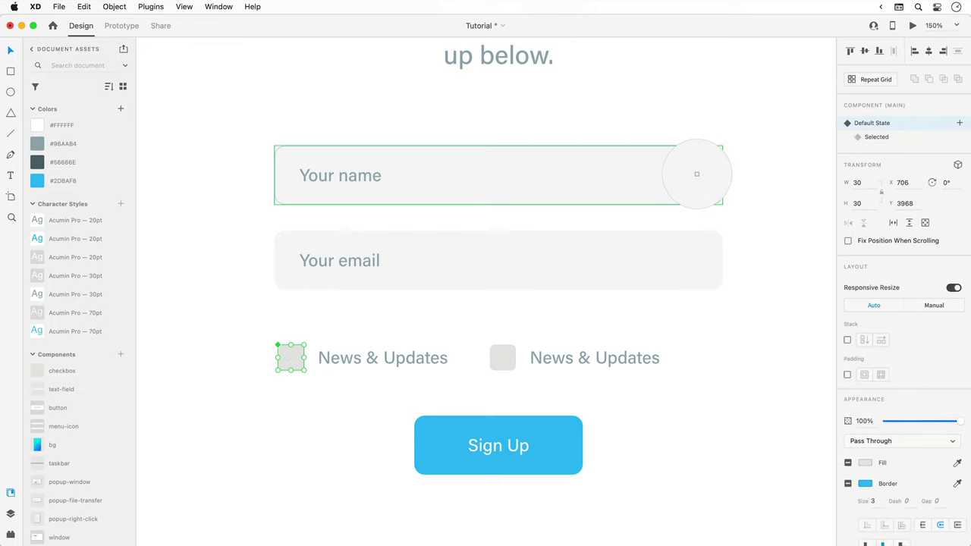
pyautogui.click(639, 398)
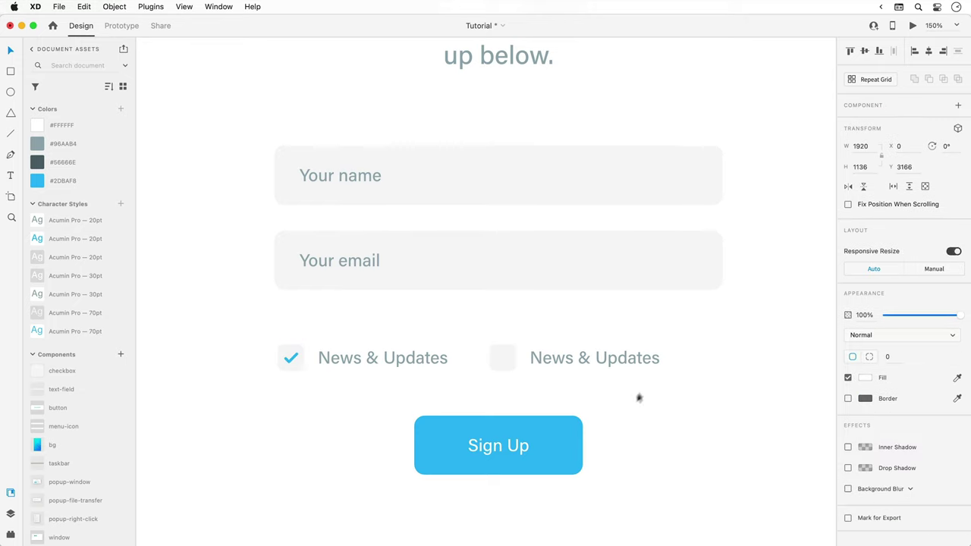
# Edit the main button component, setting its Download label to Bold.
pyautogui.rightClick(574, 452)
pyautogui.click(613, 420)
pyautogui.doubleClick(519, 293)
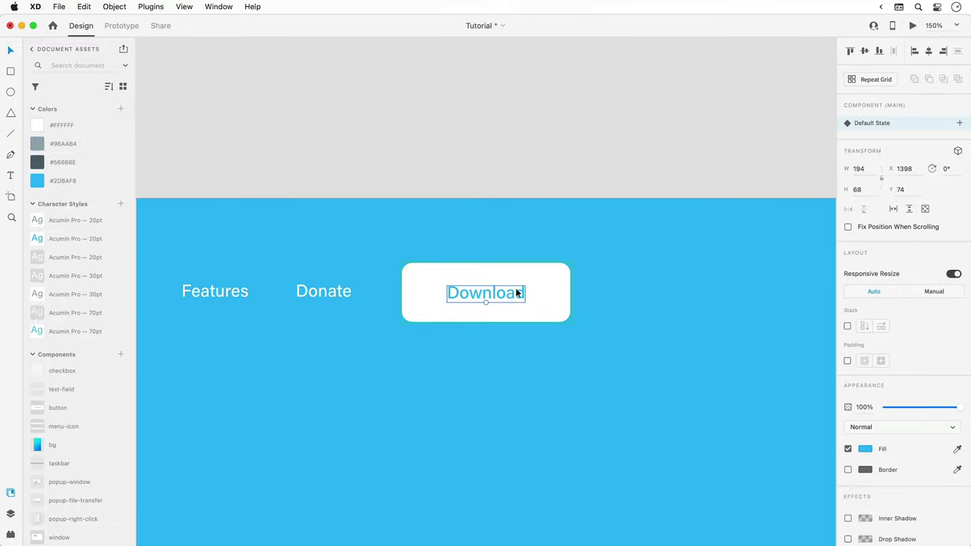
pyautogui.click(956, 366)
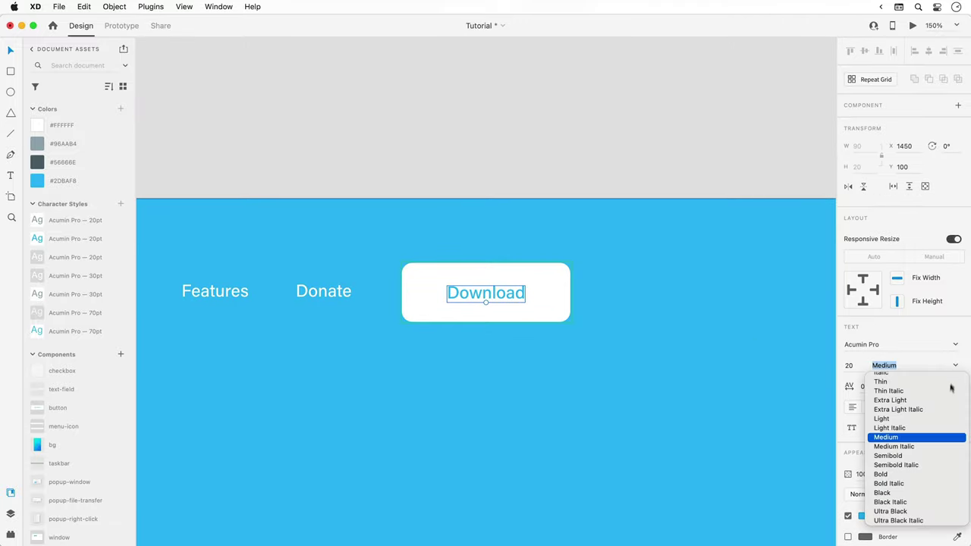
pyautogui.click(923, 477)
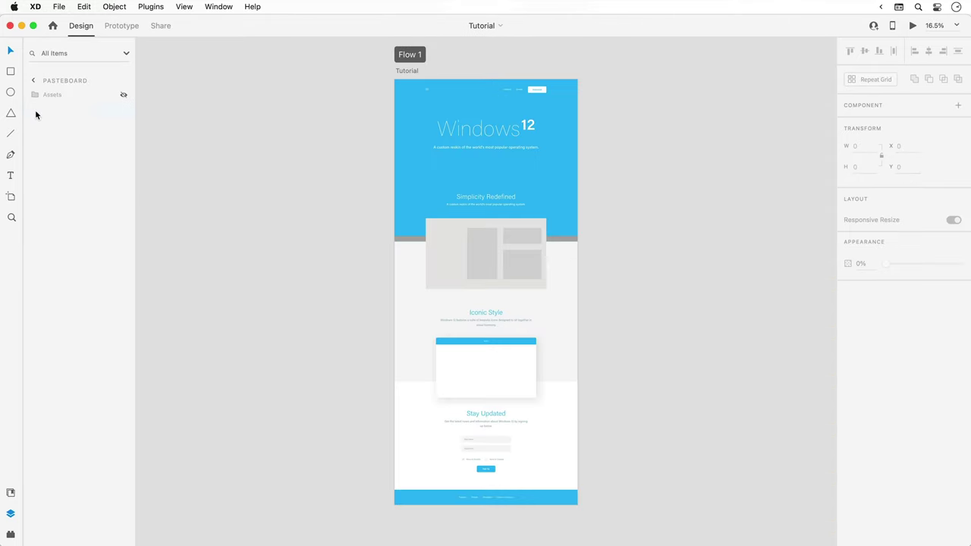
# Show the hidden Assets group on the pasteboard and ungroup it into its separate components.
pyautogui.click(124, 95)
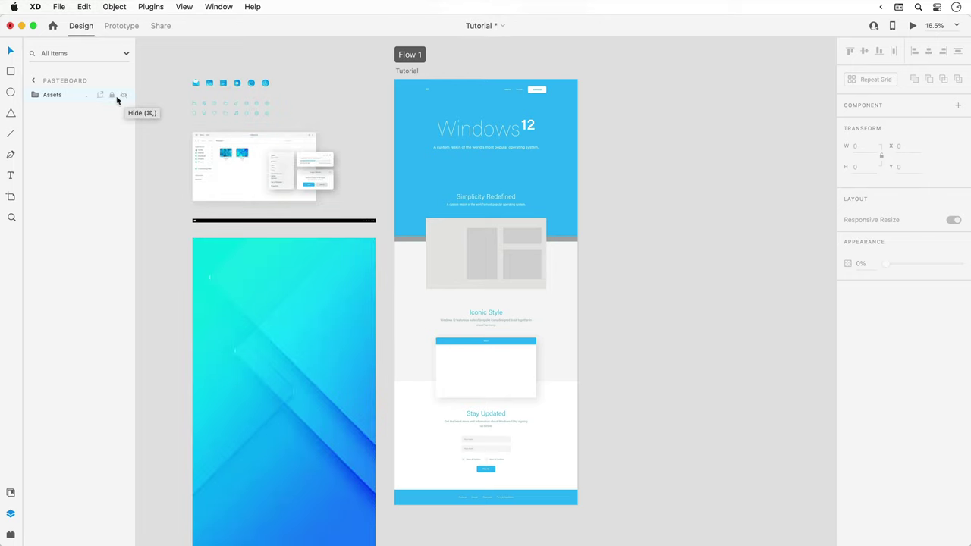
pyautogui.click(80, 94)
pyautogui.doubleClick(81, 95)
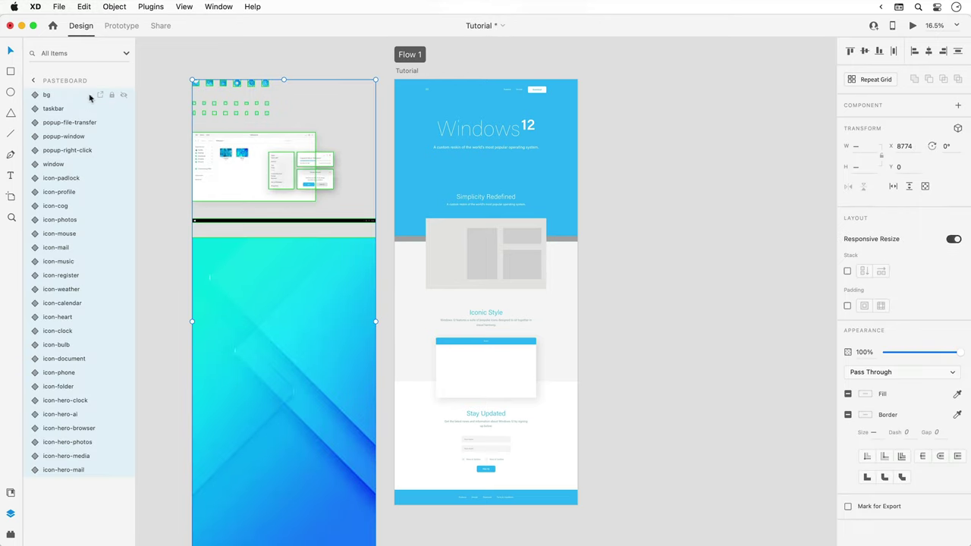
# Move all the hero icons and line icons from the pasteboard into the white Icons card under Iconic Style.
pyautogui.click(185, 73)
pyautogui.click(258, 114)
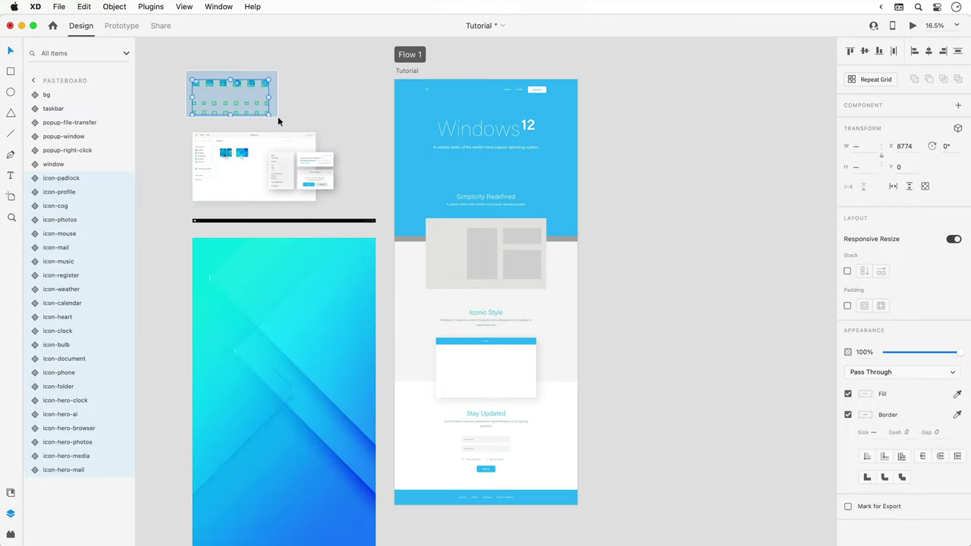
pyautogui.moveTo(278, 116); pyautogui.dragTo(513, 367)
# Delete the grey placeholder group under Simplicity Redefined.
pyautogui.click(486, 276)
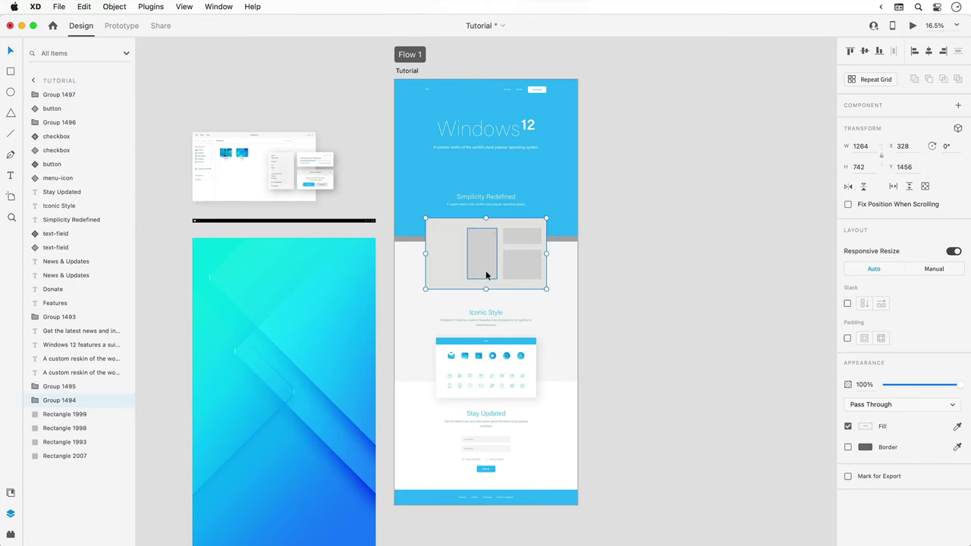
pyautogui.press('Delete')
# Overlap the three popups on the window mockup and place everything as one group under the Simplicity Redefined heading.
pyautogui.moveTo(313, 174); pyautogui.dragTo(287, 173)
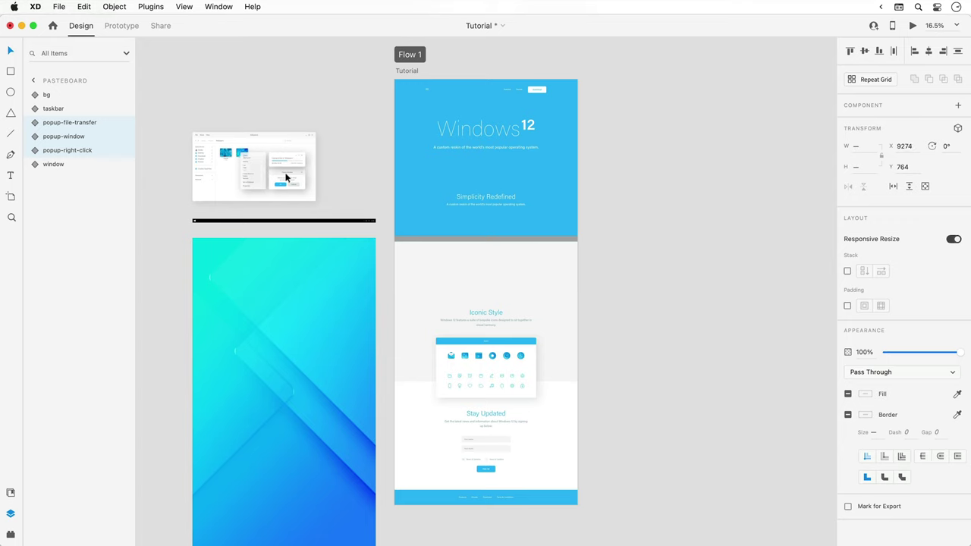
pyautogui.moveTo(185, 111); pyautogui.dragTo(524, 267)
pyautogui.press('cmd+g')
# Place the black taskbar across the artboard and align it to the bottom edge of the blue hero rectangle.
pyautogui.moveTo(331, 221); pyautogui.dragTo(533, 223)
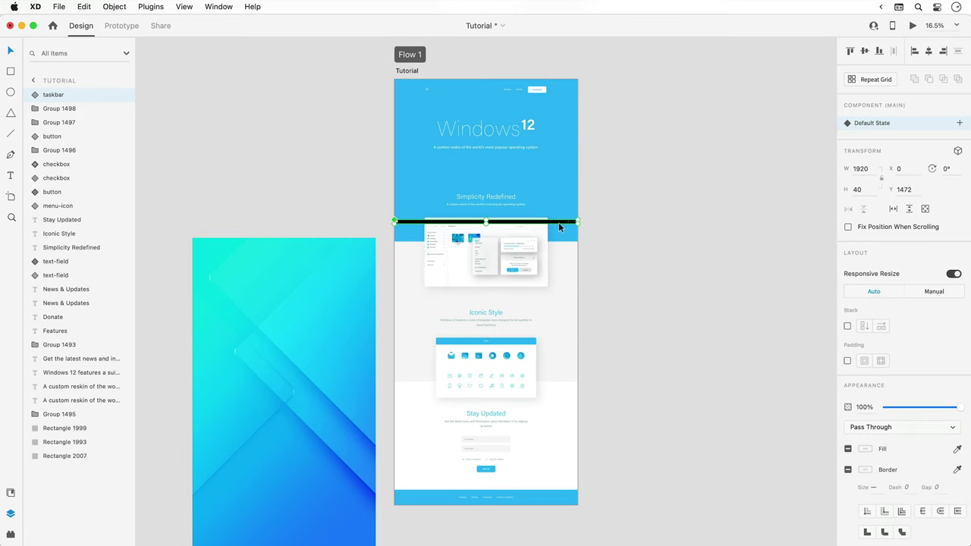
pyautogui.keyDown('shift'); pyautogui.click(563, 230); pyautogui.keyUp('shift')
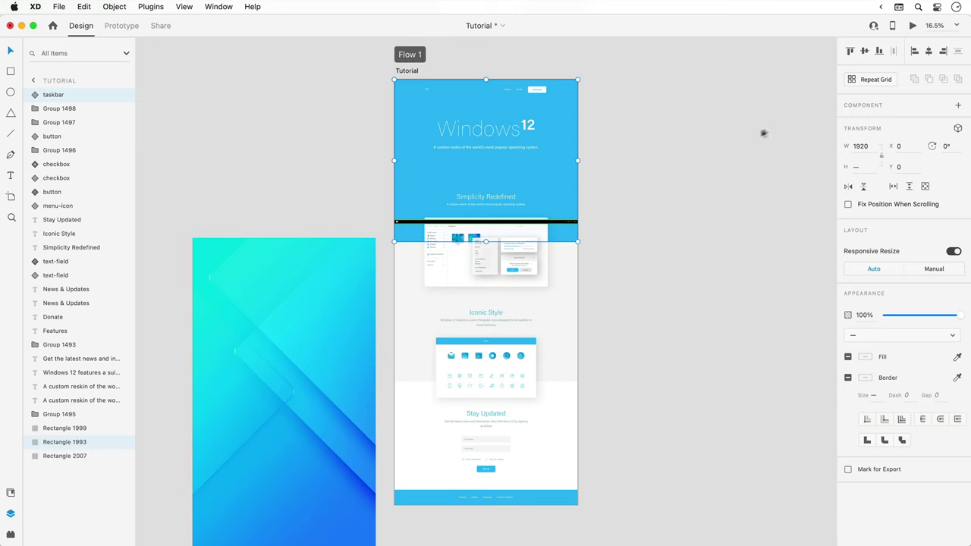
pyautogui.click(881, 55)
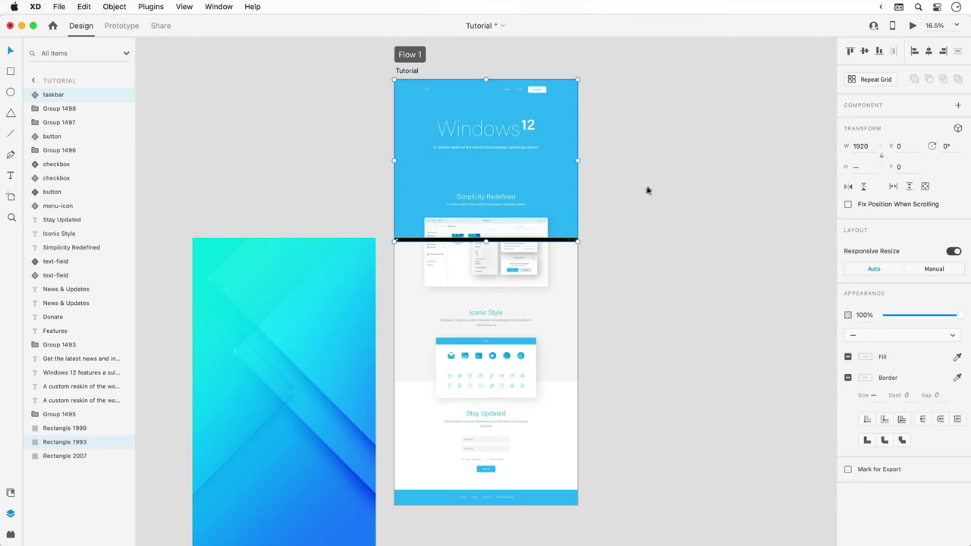
# Reorder the taskbar so it sits behind the grouped window mockup.
pyautogui.click(608, 203)
pyautogui.scroll(5, 608, 203)
pyautogui.click(676, 300)
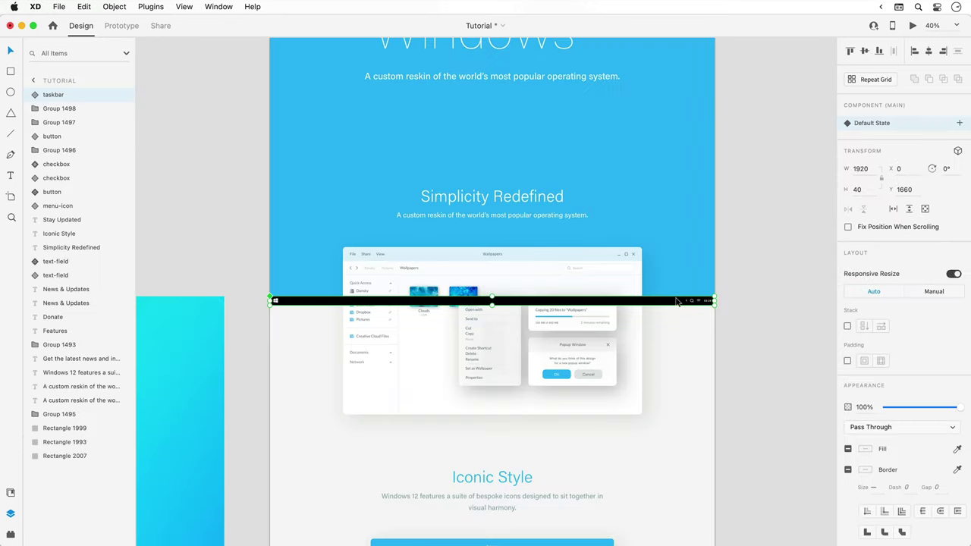
pyautogui.press('super+[')
pyautogui.press('super+[')
pyautogui.press('Escape')
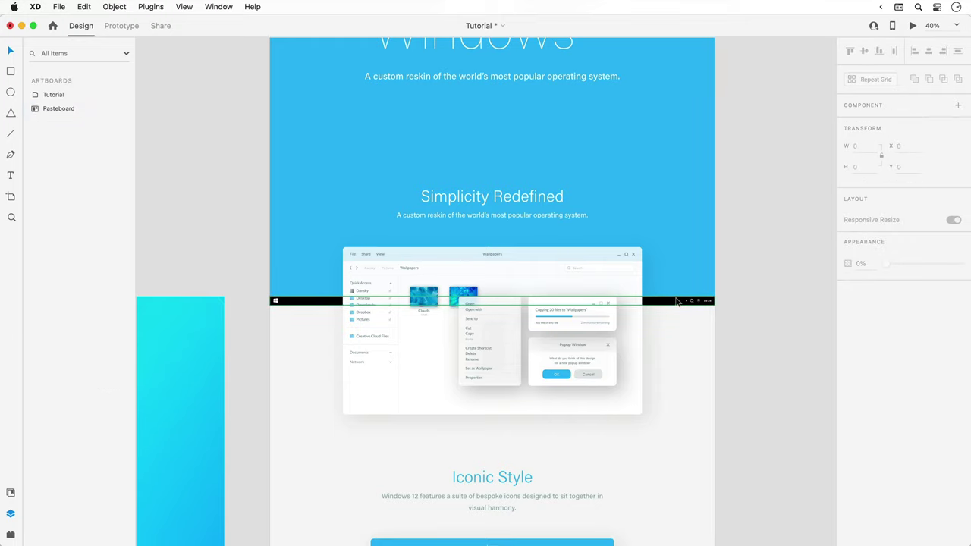
# Duplicate the blue hero rectangle over the gradient wallpaper on the pasteboard, centre both horizontally, and mask the wallpaper with that shape.
pyautogui.scroll(-5, 481, 407)
pyautogui.moveTo(353, 407); pyautogui.dragTo(347, 201)
pyautogui.moveTo(458, 244); pyautogui.dragTo(278, 245)
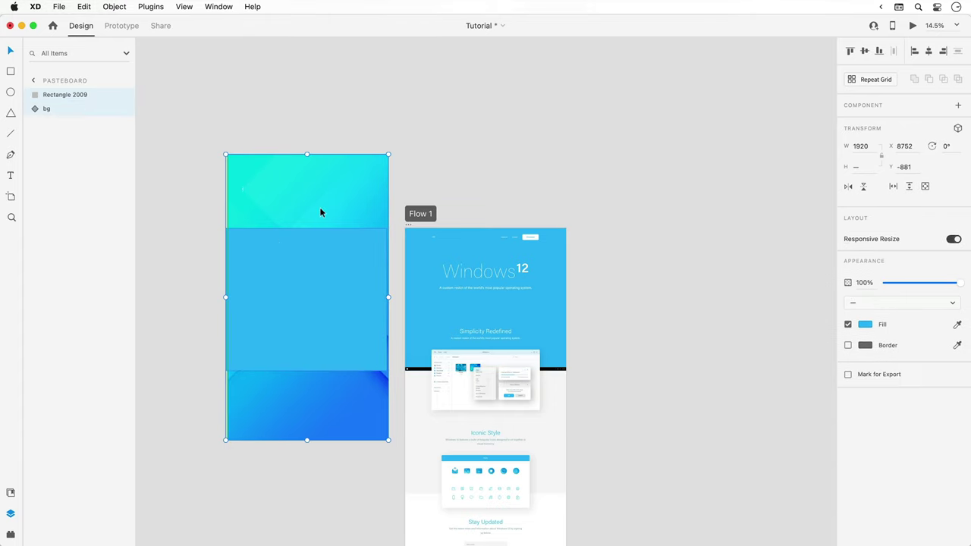
pyautogui.click(929, 51)
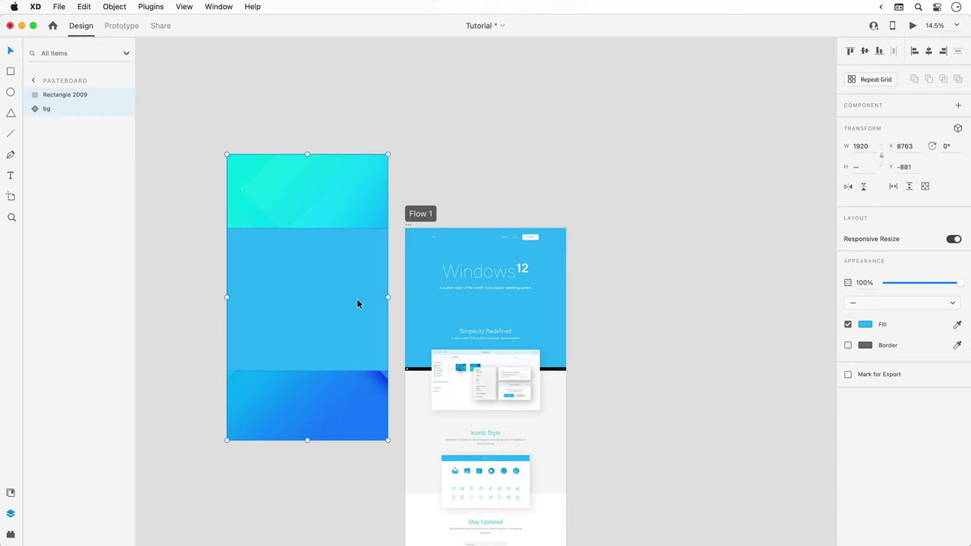
pyautogui.rightClick(358, 299)
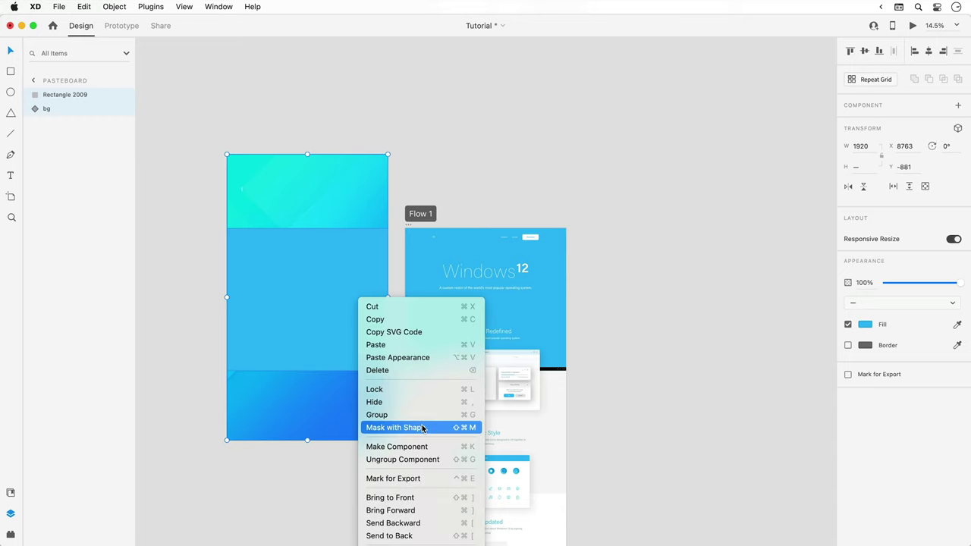
pyautogui.click(423, 429)
# Move the original blue rectangle off the artboard and put the masked wallpaper in its place, sent to the back.
pyautogui.moveTo(421, 321); pyautogui.dragTo(636, 321)
pyautogui.click(342, 324)
pyautogui.moveTo(341, 324); pyautogui.dragTo(519, 311)
pyautogui.rightClick(519, 310)
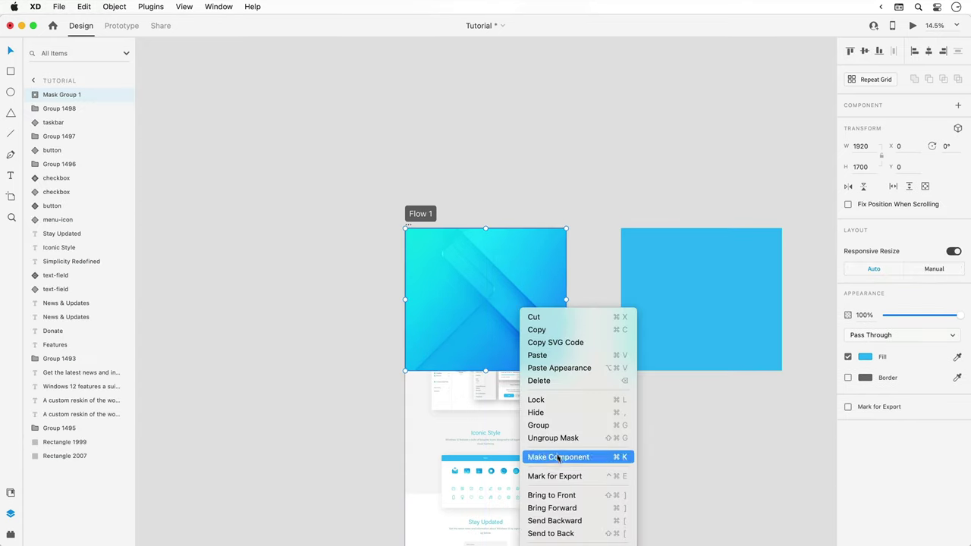
pyautogui.click(584, 534)
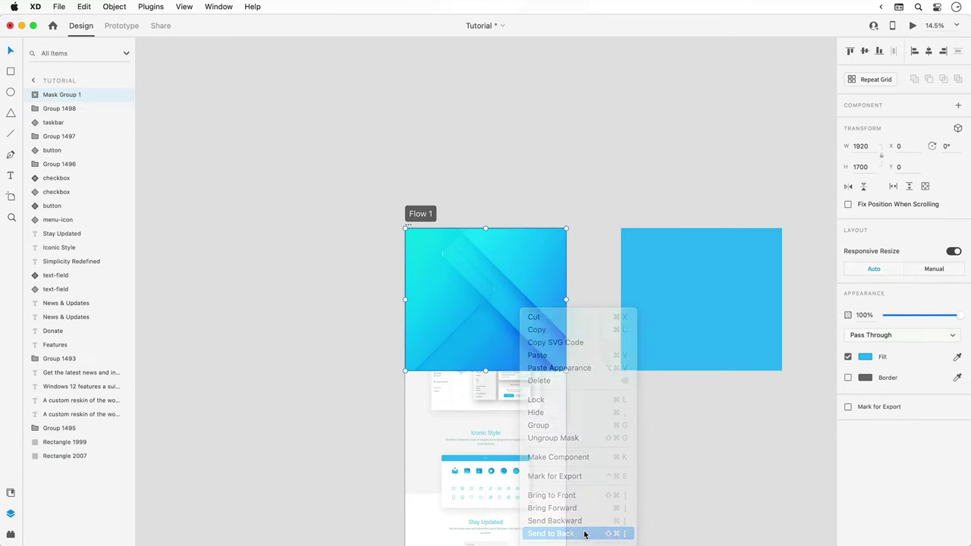
# Delete the blue rectangle's upper-left anchor point to form a triangle and align it over the hero area of the artboard.
pyautogui.click(666, 281)
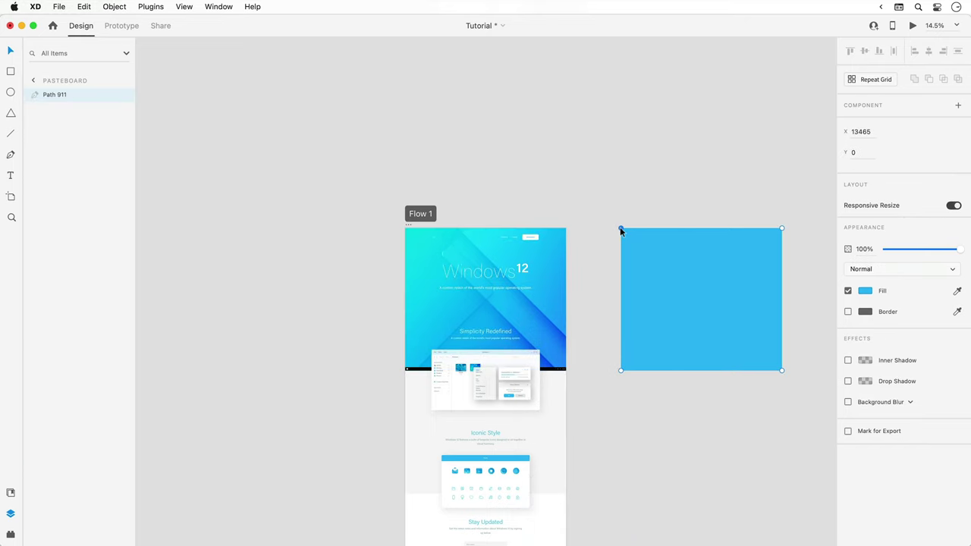
pyautogui.press('Delete')
pyautogui.press('Escape')
pyautogui.moveTo(734, 297); pyautogui.dragTo(515, 292)
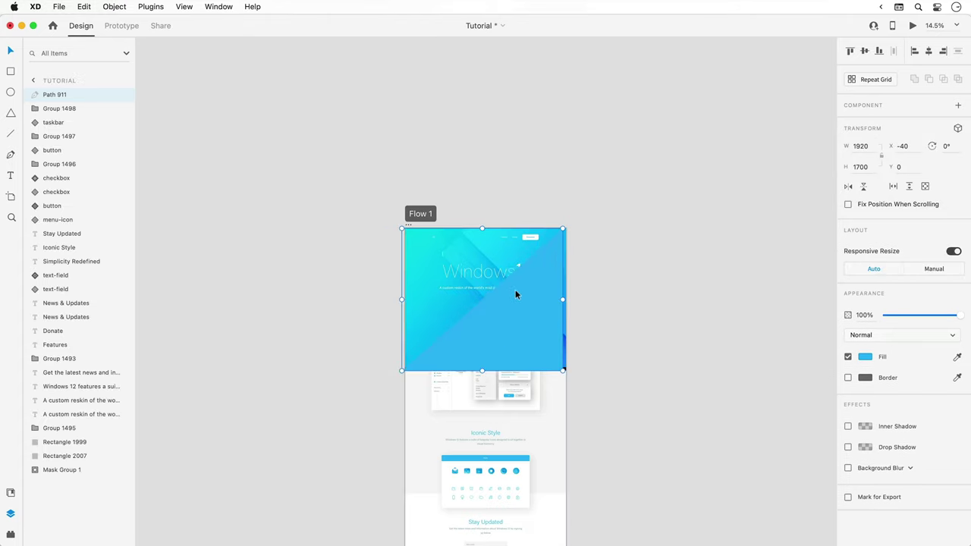
pyautogui.click(943, 52)
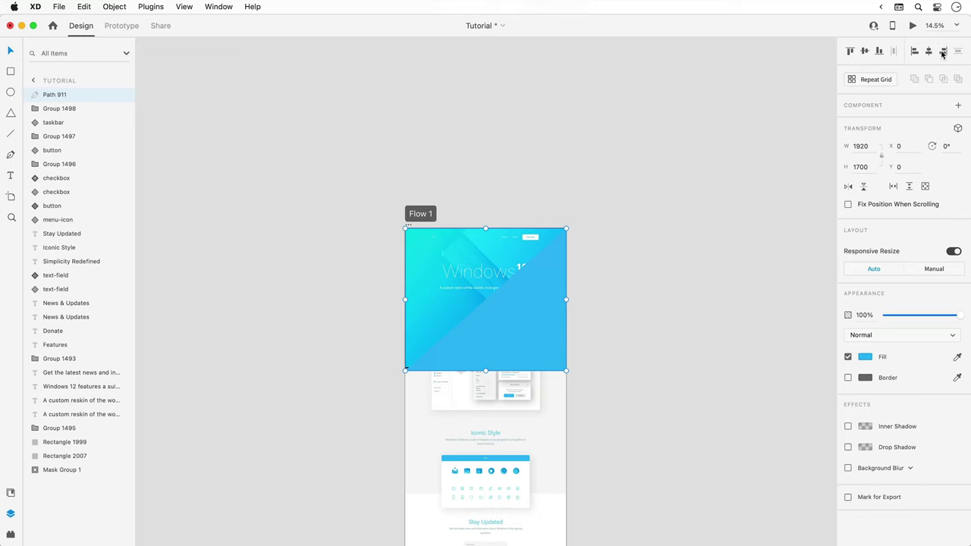
pyautogui.press('super+3')
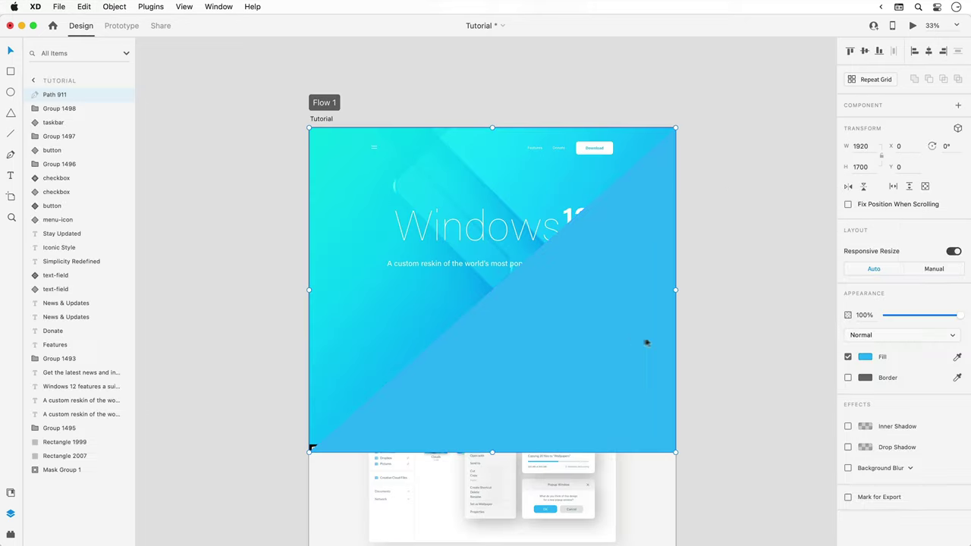
# Set the hero triangle's fill colour to black, #000000.
pyautogui.click(865, 357)
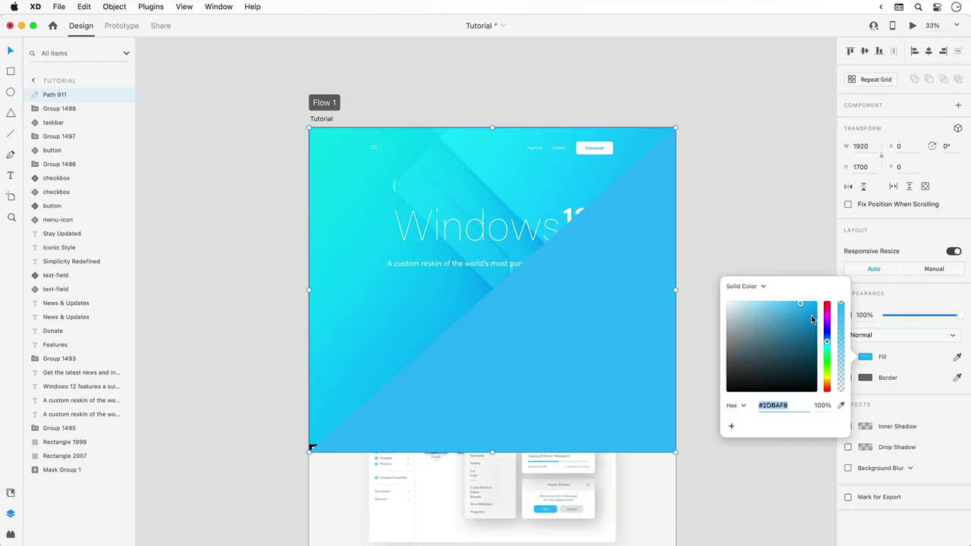
pyautogui.moveTo(811, 317)
pyautogui.mouseDown()
pyautogui.moveTo(767, 341)
pyautogui.moveTo(732, 400)
pyautogui.mouseUp()
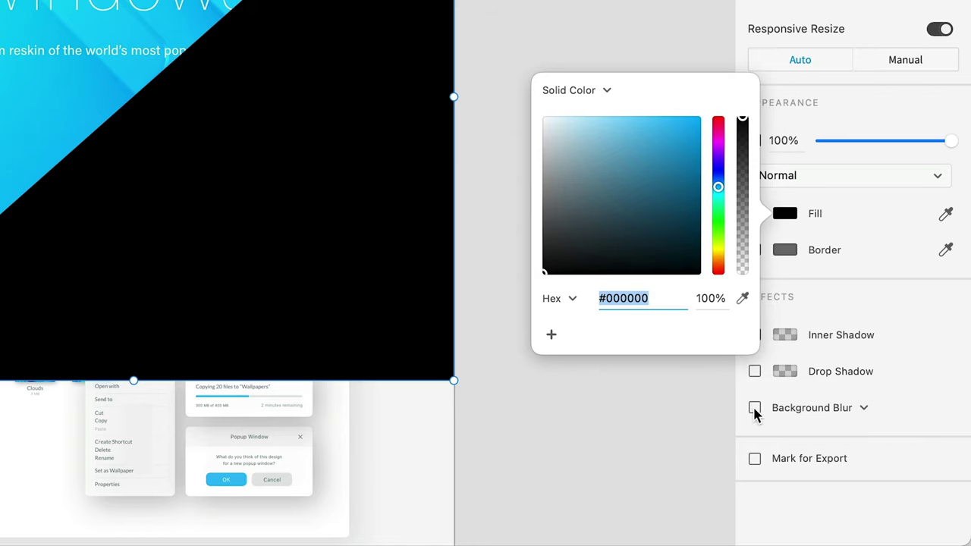
# Give the triangle a background blur with amount 30, brightness 0 and opacity 7%, and order it directly above the masked wallpaper.
pyautogui.click(755, 410)
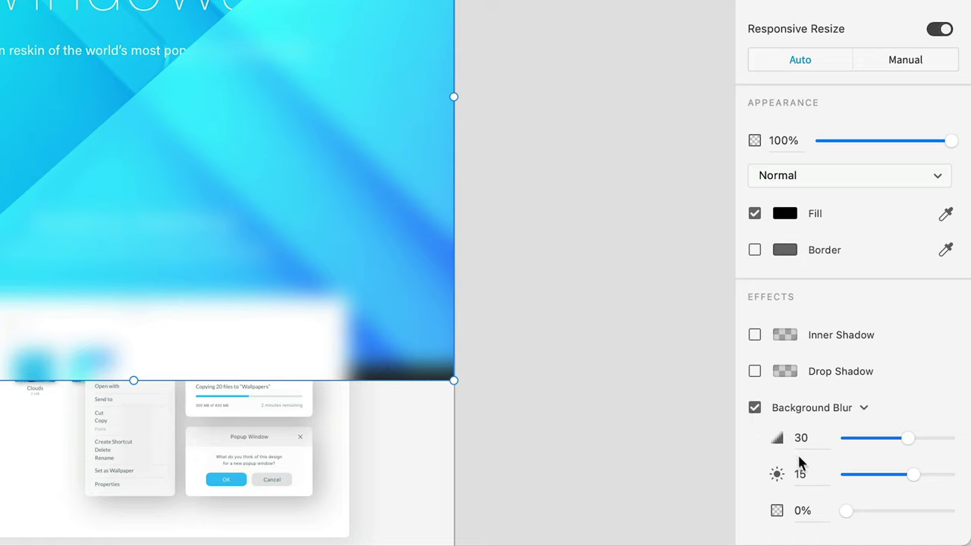
pyautogui.write('0')
pyautogui.press('Return')
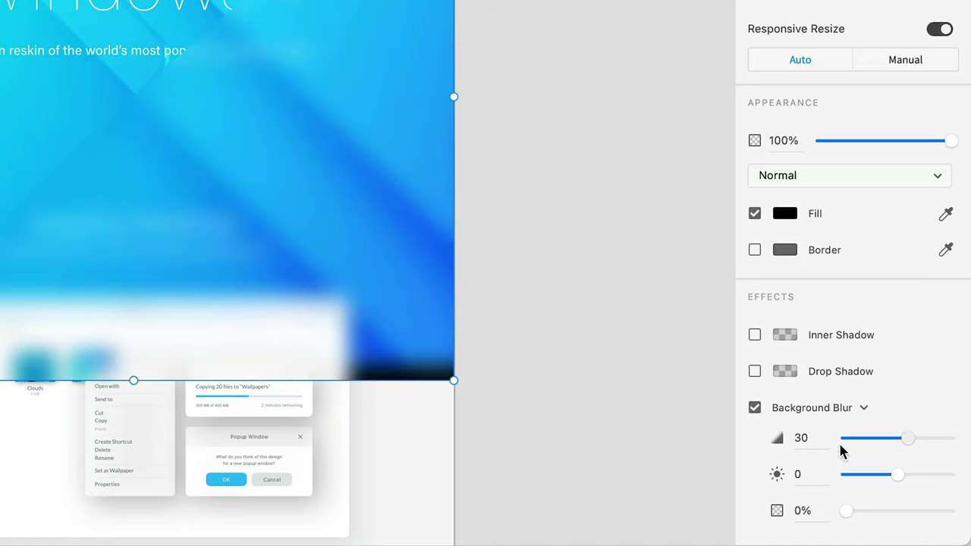
pyautogui.moveTo(842, 448); pyautogui.dragTo(908, 438)
pyautogui.moveTo(847, 510)
pyautogui.mouseDown()
pyautogui.moveTo(913, 511)
pyautogui.moveTo(850, 514)
pyautogui.mouseUp()
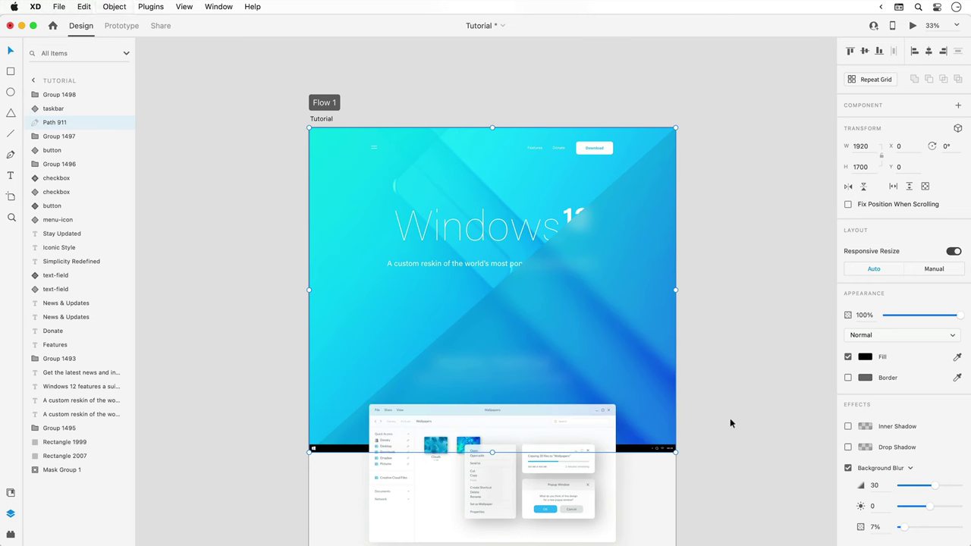
pyautogui.press('super+]')
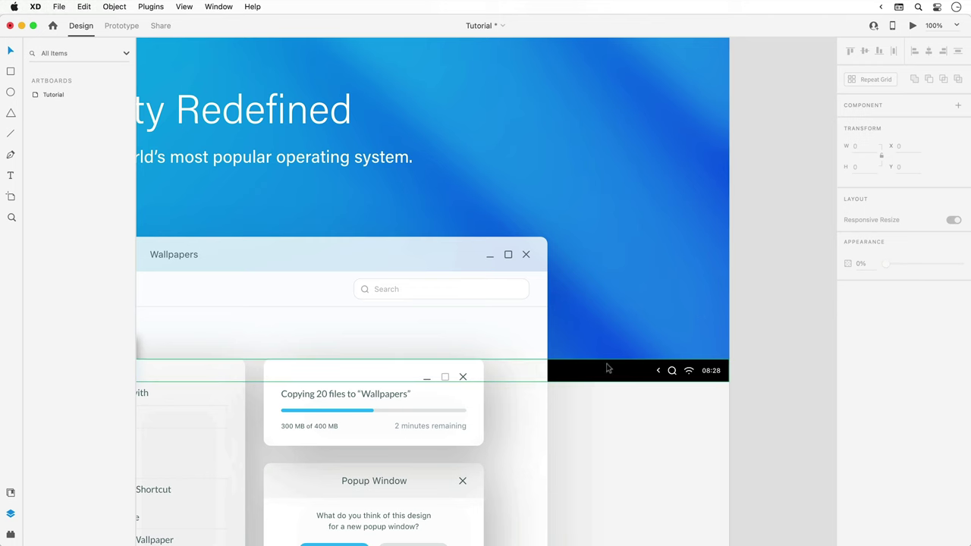
# Apply a background blur to the taskbar's black rectangle with amount 5, brightness 0 and opacity 15%.
pyautogui.doubleClick(607, 369)
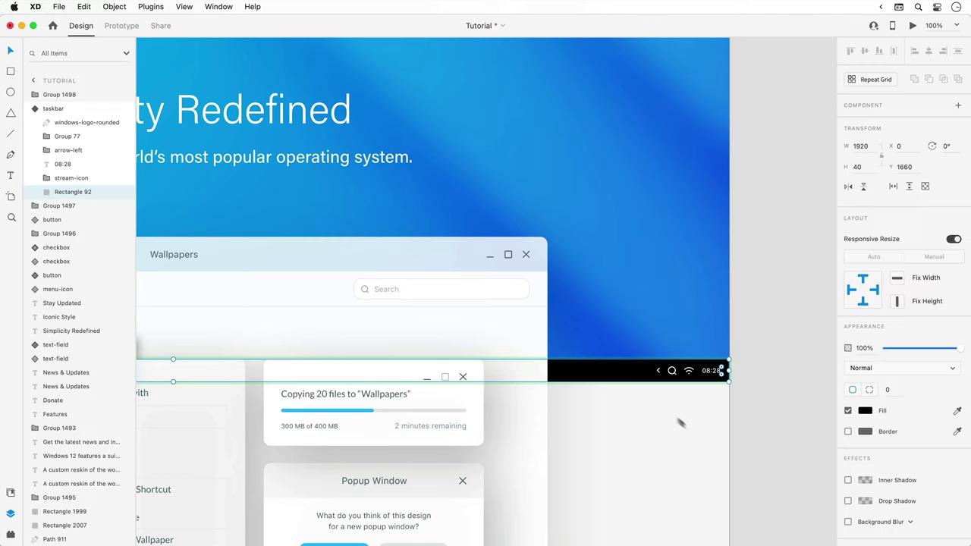
pyautogui.click(849, 522)
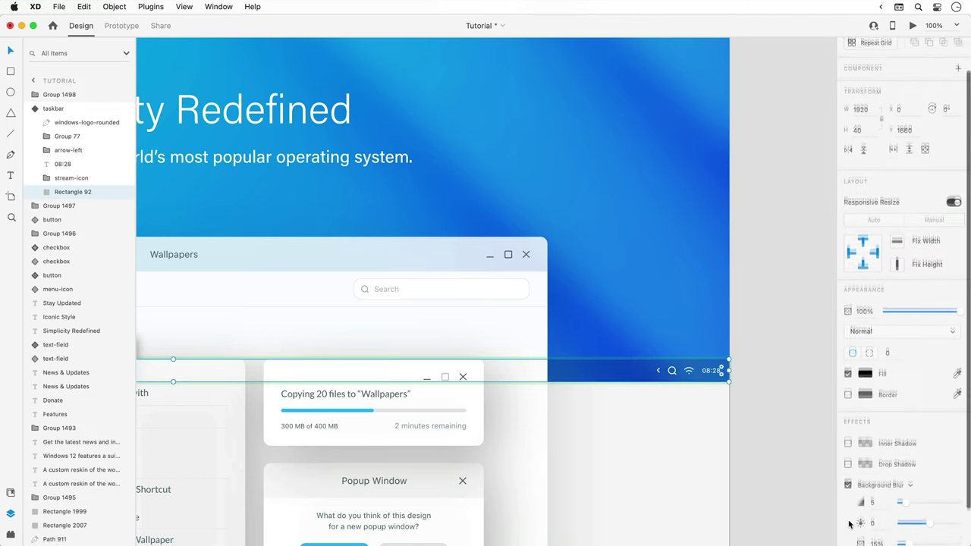
pyautogui.scroll(-2, 858, 501)
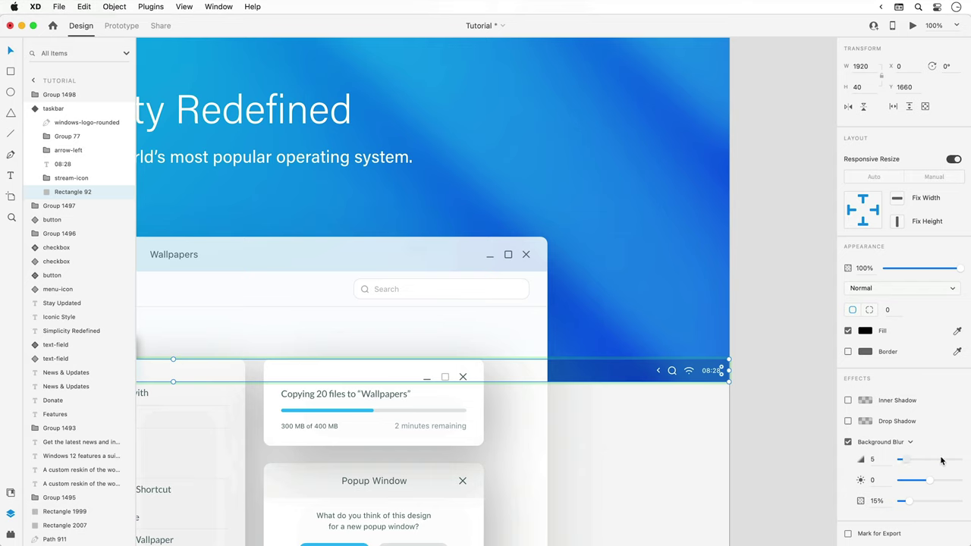
pyautogui.moveTo(901, 460); pyautogui.dragTo(902, 460)
pyautogui.moveTo(908, 502)
pyautogui.mouseDown()
pyautogui.moveTo(941, 502)
pyautogui.moveTo(909, 501)
pyautogui.mouseUp()
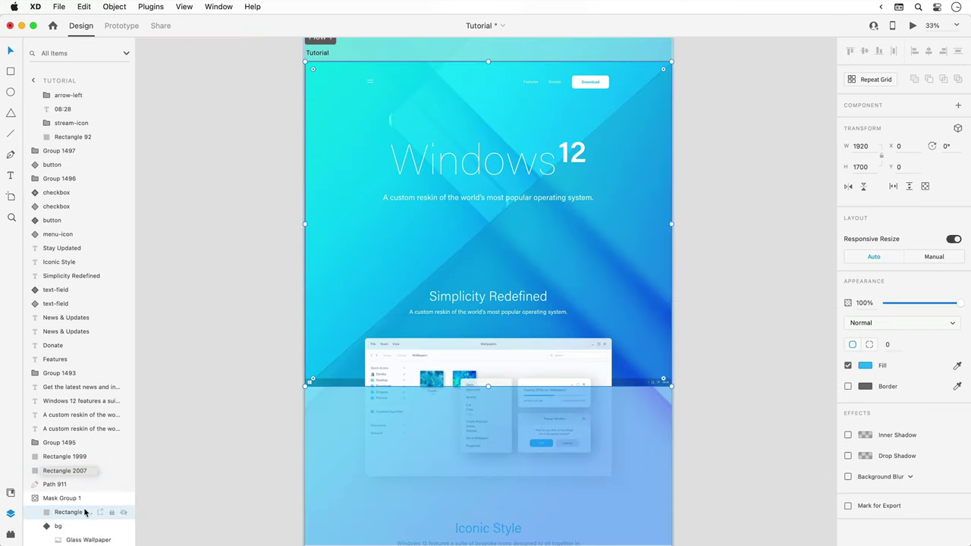
# Rename the masking rectangle inside the wallpaper's mask group as mask.
pyautogui.doubleClick(80, 512)
pyautogui.write('mask')
pyautogui.press('Return')
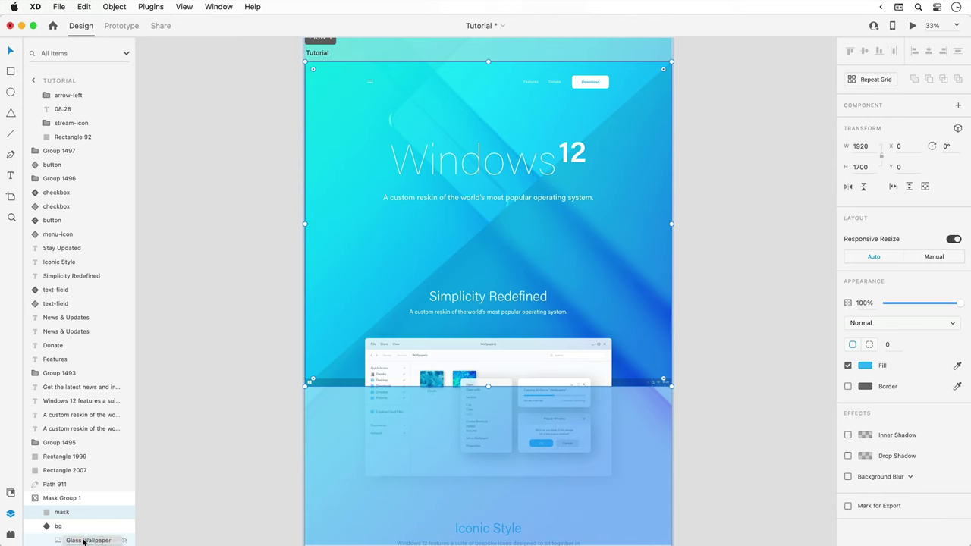
# Shift the Glass Wallpaper image upward inside its mask and extend the overlay triangle's corners past the hero edges.
pyautogui.click(83, 540)
pyautogui.hotkey('shift', 'Up')
pyautogui.hotkey('shift', 'Up')
pyautogui.hotkey('shift', 'Up')
pyautogui.hotkey('shift', 'Up')
pyautogui.hotkey('shift', 'Up')
pyautogui.hotkey('shift', 'Up')
pyautogui.hotkey('shift', 'Up')
pyautogui.hotkey('shift', 'Up')
pyautogui.hotkey('shift', 'Up')
pyautogui.hotkey('shift', 'Up')
pyautogui.hotkey('shift', 'Up')
pyautogui.hotkey('shift', 'Up')
pyautogui.hotkey('shift', 'Up')
pyautogui.hotkey('shift', 'Up')
pyautogui.hotkey('shift', 'Up')
pyautogui.hotkey('shift', 'Up')
pyautogui.hotkey('shift', 'Up')
pyautogui.hotkey('shift', 'Up')
pyautogui.hotkey('shift', 'Down')
pyautogui.hotkey('shift', 'Down')
pyautogui.hotkey('shift', 'Down')
pyautogui.hotkey('shift', 'Down')
pyautogui.hotkey('shift', 'Down')
pyautogui.hotkey('shift', 'Down')
pyautogui.hotkey('shift', 'Down')
pyautogui.hotkey('shift', 'Down')
pyautogui.hotkey('shift', 'Down')
pyautogui.hotkey('shift', 'Down')
pyautogui.hotkey('shift', 'Down')
pyautogui.hotkey('shift', 'Down')
pyautogui.hotkey('shift', 'Down')
pyautogui.hotkey('shift', 'Down')
pyautogui.hotkey('shift', 'Down')
pyautogui.hotkey('shift', 'Down')
pyautogui.hotkey('shift', 'Down')
pyautogui.hotkey('shift', 'Down')
pyautogui.hotkey('shift', 'Down')
pyautogui.hotkey('shift', 'Down')
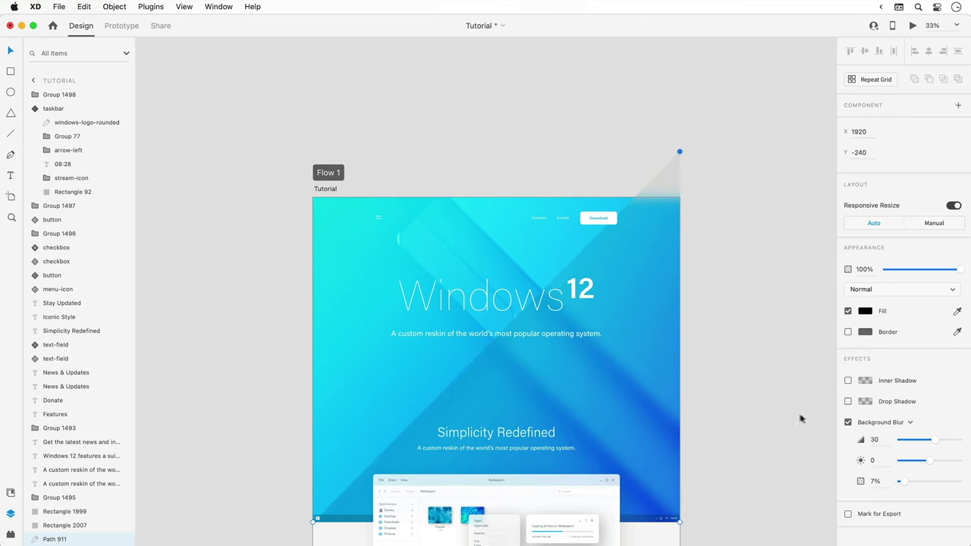
pyautogui.click(848, 422)
pyautogui.click(755, 402)
pyautogui.click(658, 384)
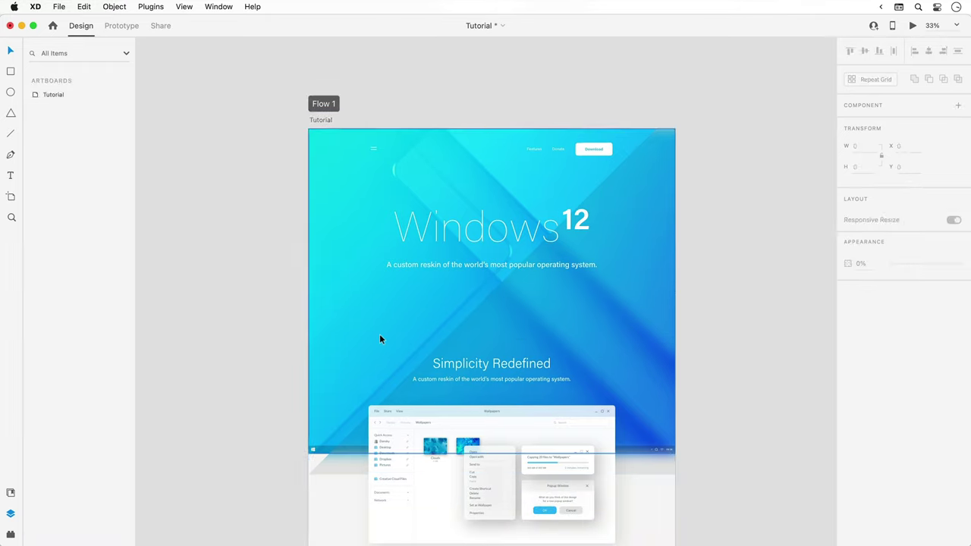
# Copy the mask rectangle out of the wallpaper's mask group and paste it at the same position on the artboard.
pyautogui.click(379, 334)
pyautogui.rightClick(60, 484)
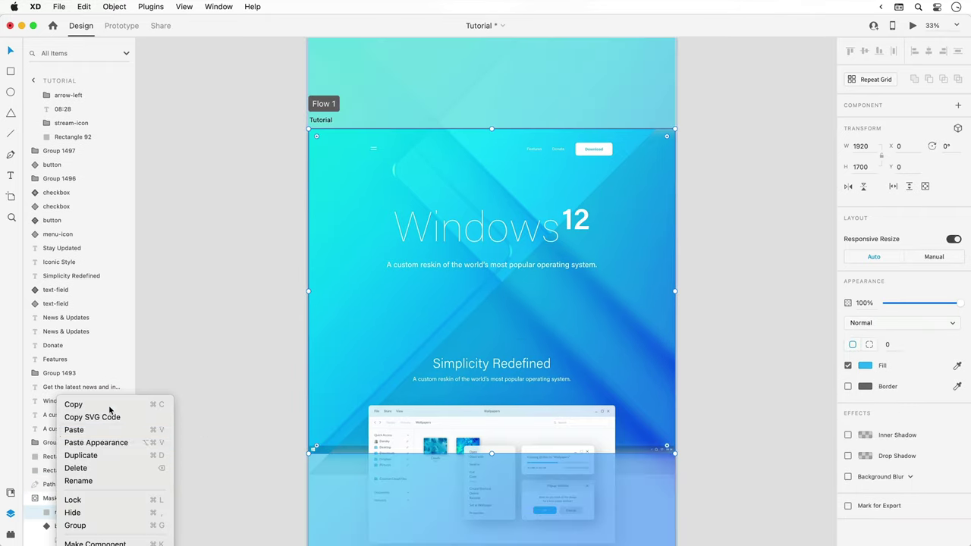
pyautogui.click(72, 403)
pyautogui.rightClick(240, 332)
pyautogui.click(254, 334)
pyautogui.click(85, 7)
pyautogui.click(91, 94)
# Mask the blurred overlay triangle with the pasted rectangle and send the resulting group behind the hero content.
pyautogui.click(861, 380)
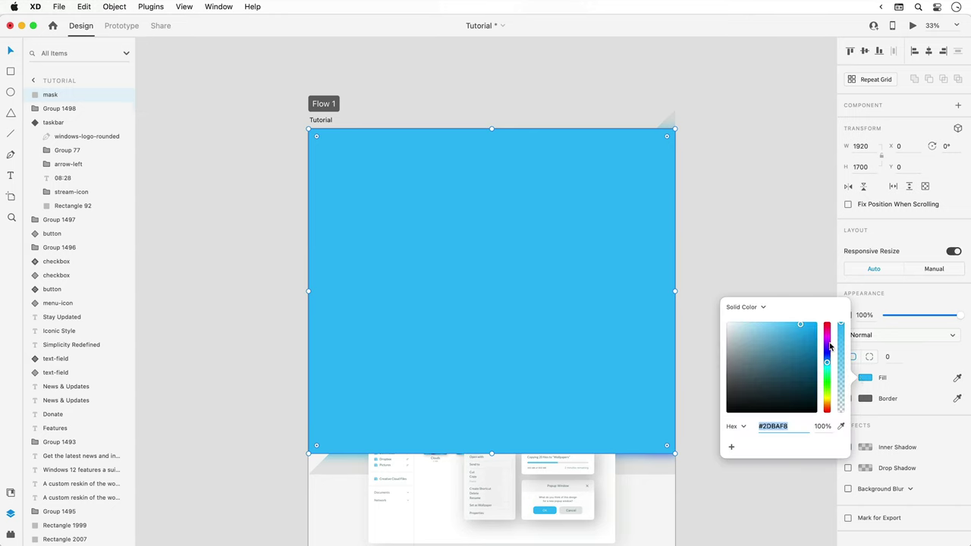
pyautogui.click(829, 327)
pyautogui.keyDown('shift'); pyautogui.click(657, 463); pyautogui.keyUp('shift')
pyautogui.rightClick(644, 461)
pyautogui.click(692, 462)
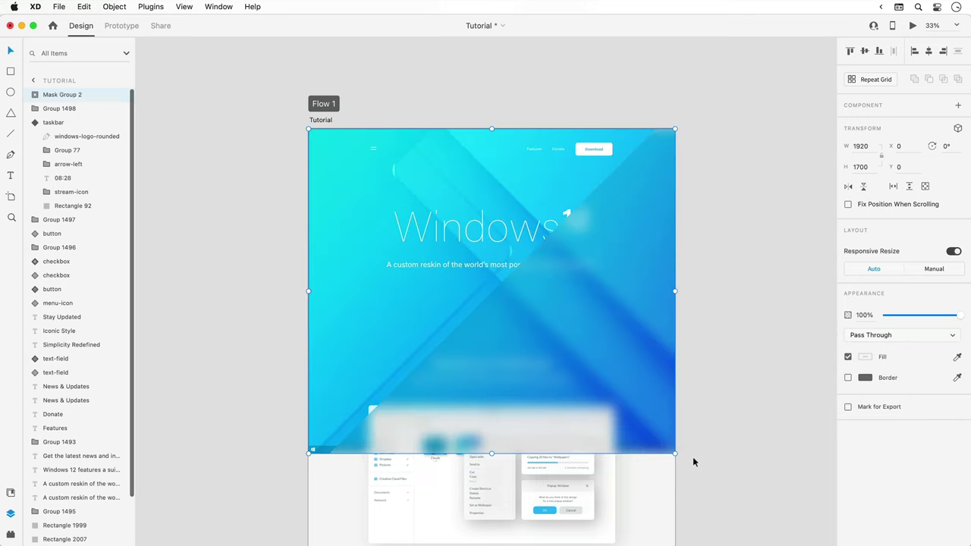
pyautogui.click(693, 457)
# Move the Iconic Style heading, its description and the icons card up slightly as one selection.
pyautogui.scroll(-10, 692, 456)
pyautogui.click(492, 145)
pyautogui.keyDown('shift'); pyautogui.click(494, 159); pyautogui.keyUp('shift')
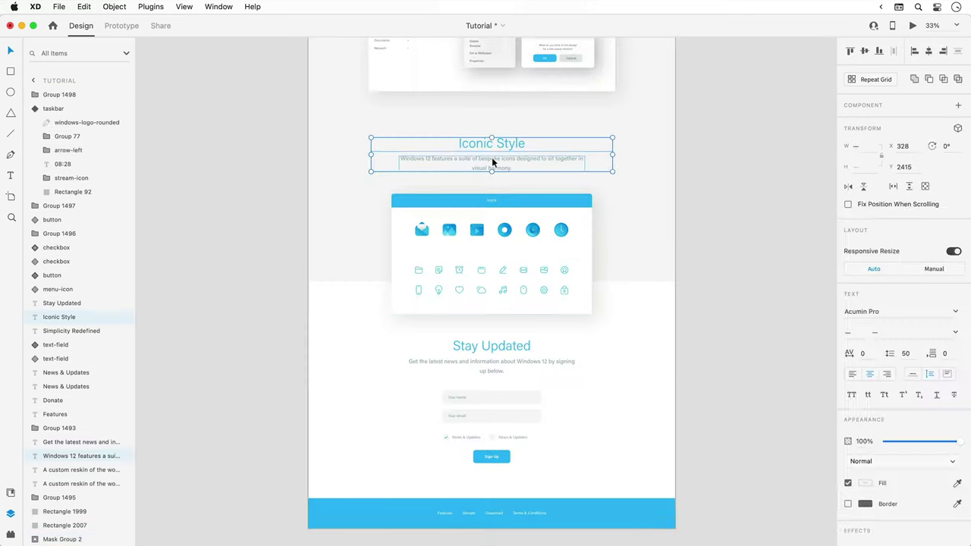
pyautogui.keyDown('shift'); pyautogui.click(491, 202); pyautogui.keyUp('shift')
pyautogui.keyDown('shift'); pyautogui.click(478, 220); pyautogui.keyUp('shift')
# Narrow the description text boxes under Iconic Style and Stay Updated, making the Iconic Style one about 746 px wide.
pyautogui.click(491, 364)
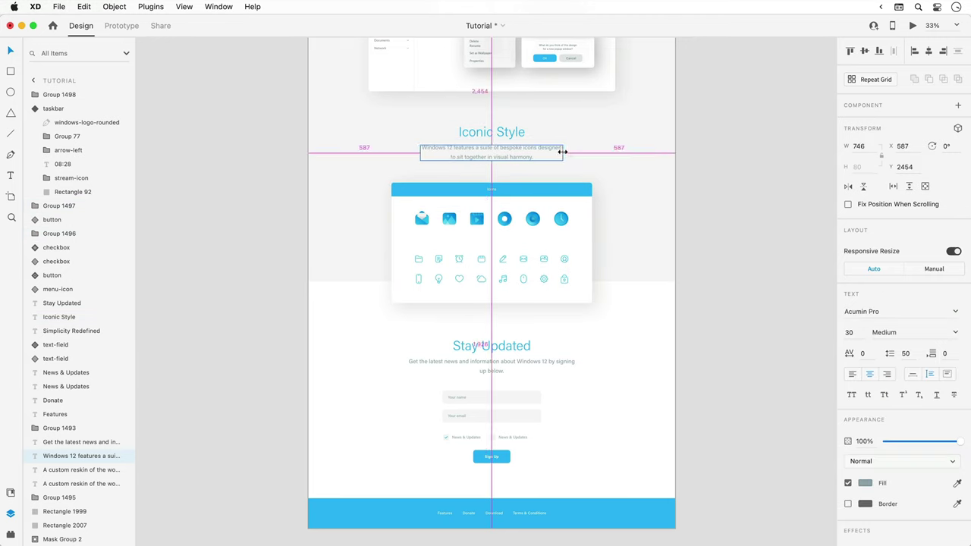
pyautogui.moveTo(575, 365); pyautogui.dragTo(553, 365)
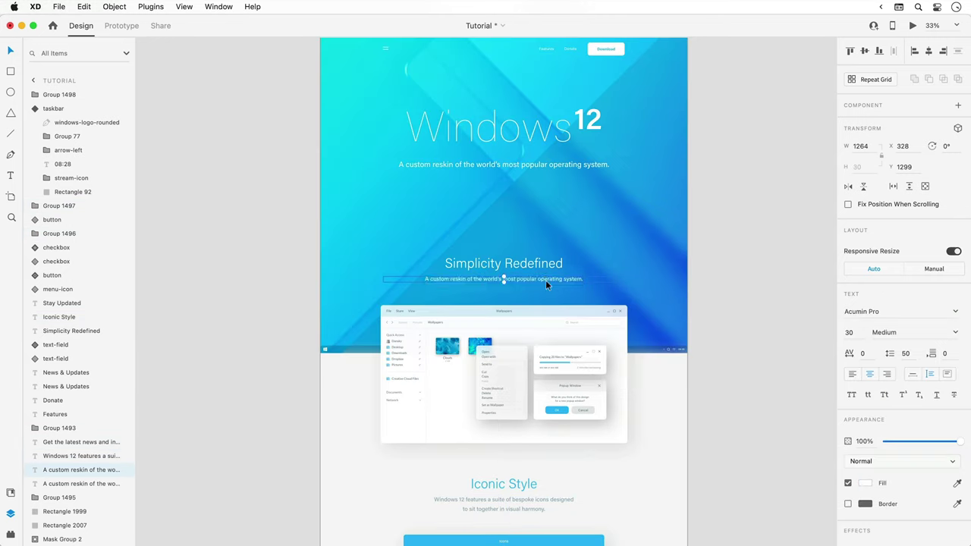
# Replace the text under Simplicity Redefined with "Windows 12 is designed to show you exactly what you need to see, nothing more, nothing less".
pyautogui.write('Windows 12 is design')
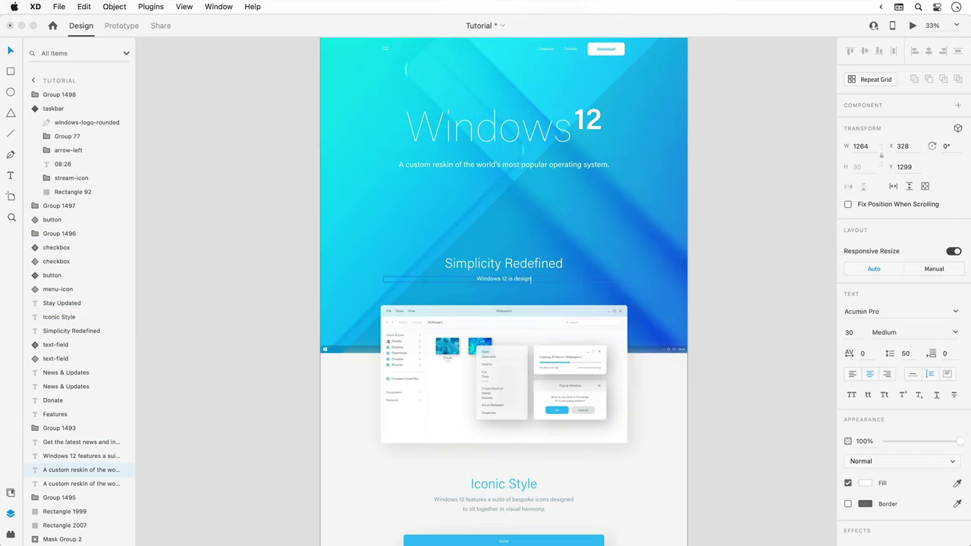
pyautogui.write(' see, nothing more, nothing less')
pyautogui.press('Escape')
# Narrow the Simplicity Redefined description to two lines and move it up slightly together with its heading.
pyautogui.scroll(5, 510, 286)
pyautogui.moveTo(765, 274); pyautogui.dragTo(645, 269)
pyautogui.keyDown('shift'); pyautogui.click(602, 245); pyautogui.keyUp('shift')
pyautogui.moveTo(602, 245); pyautogui.dragTo(600, 203)
pyautogui.press('super+0')
# Ungroup the icons inside the Icons card and move the mail and clock icons outward, in line with the outer small icons.
pyautogui.click(601, 212)
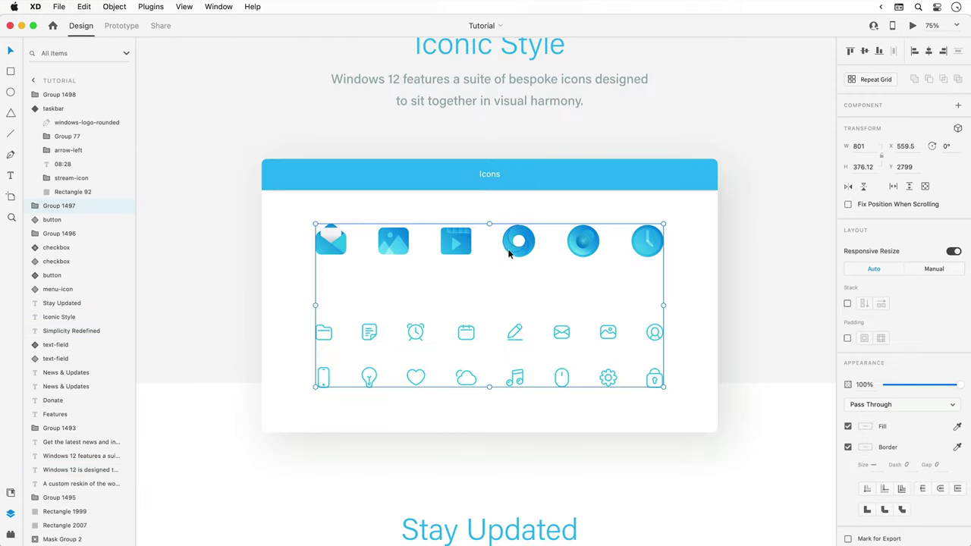
pyautogui.press('super+shift+g')
pyautogui.press('Escape')
pyautogui.moveTo(340, 248); pyautogui.dragTo(333, 251)
pyautogui.moveTo(639, 247); pyautogui.dragTo(646, 247)
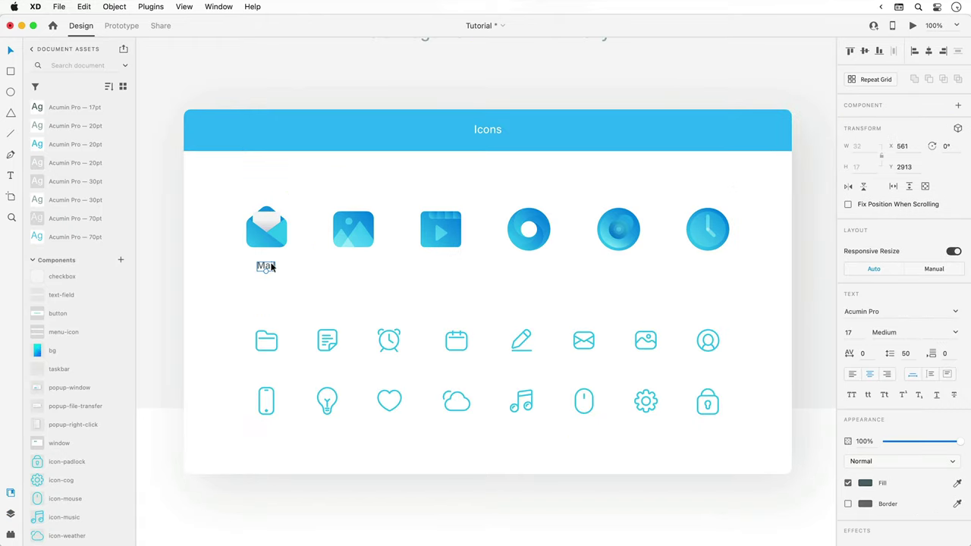
# Copy the Mail label under the other five app icons and relabel the copies Photos, Media, Browser, Cortana and Clock.
pyautogui.moveTo(267, 265); pyautogui.dragTo(704, 267)
pyautogui.doubleClick(353, 266)
pyautogui.write('Photos')
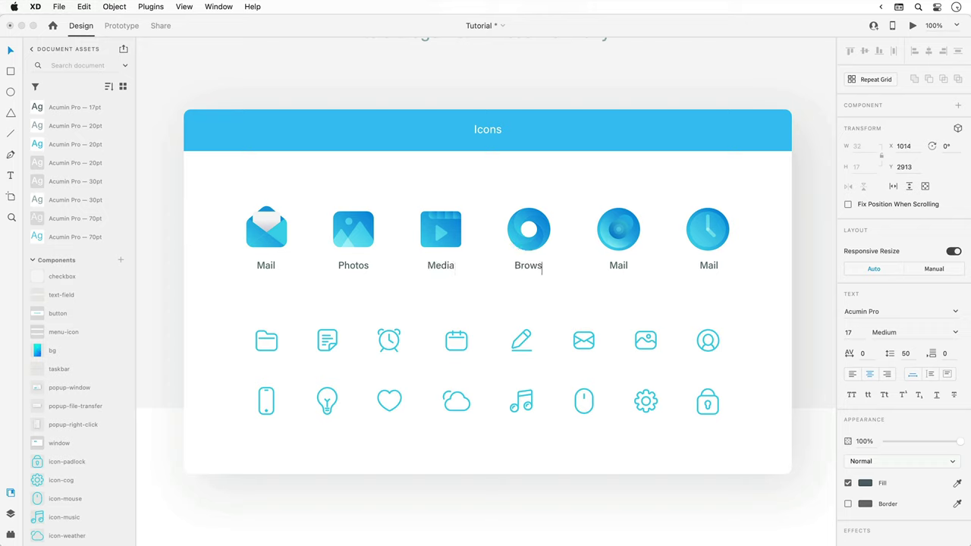
pyautogui.doubleClick(619, 265)
pyautogui.write('Cortana')
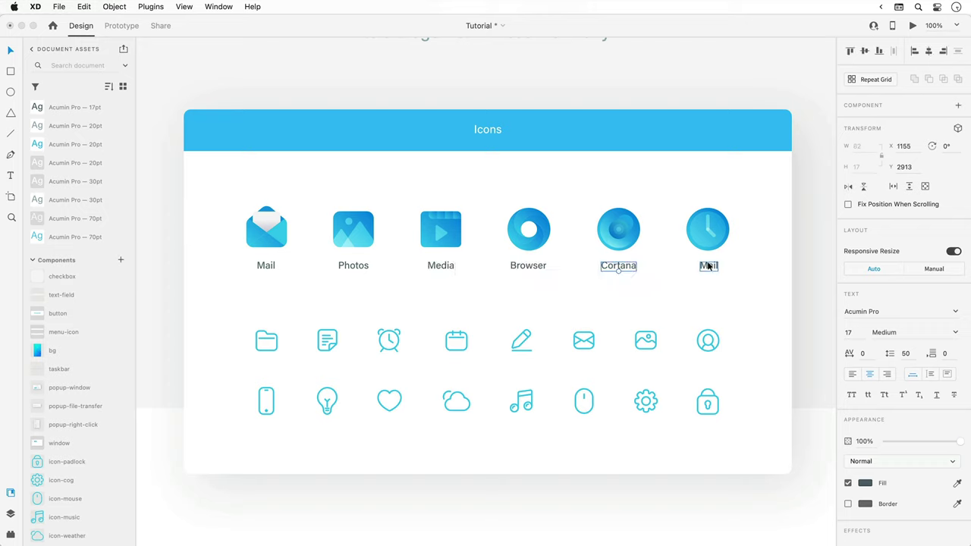
pyautogui.press('Escape')
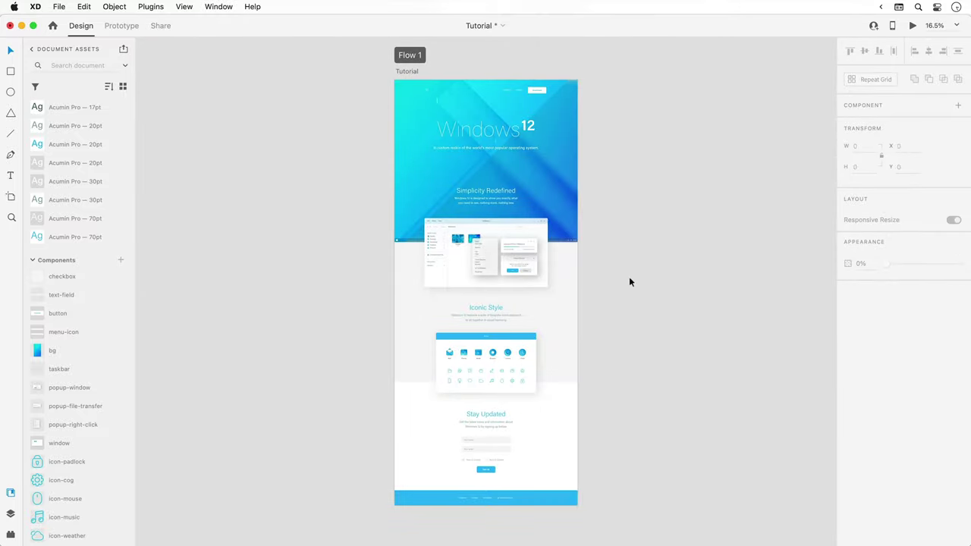
# Group the menu icon, header links and Download button as nav, and name the Windows 12 title group logo.
pyautogui.click(11, 514)
pyautogui.click(61, 247)
pyautogui.click(426, 90)
pyautogui.press('super+g')
pyautogui.doubleClick(59, 94)
pyautogui.write('nav')
pyautogui.press('Return')
pyautogui.click(521, 127)
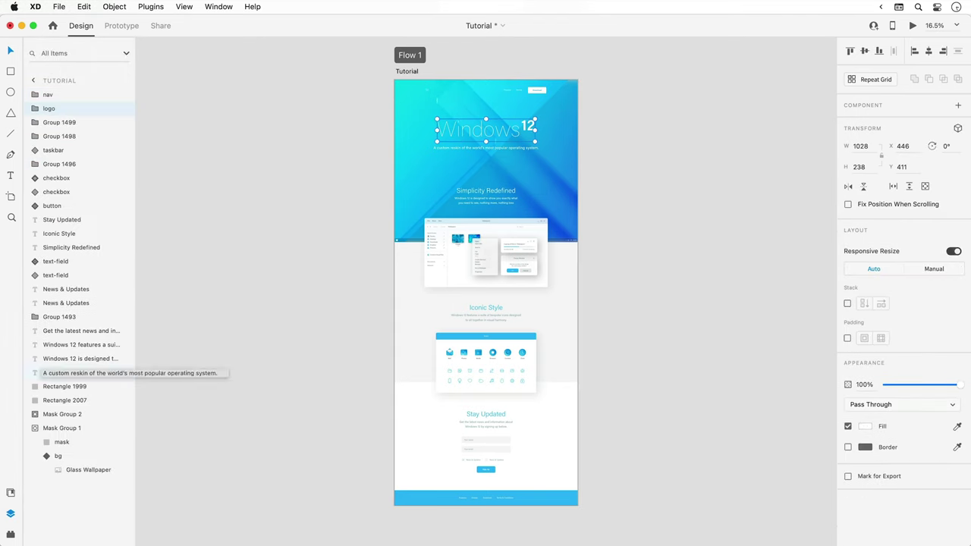
# Group the hero background layers as bg-hero and rename the Stay Updated background rectangle as bg-stay-updated.
pyautogui.moveTo(336, 184); pyautogui.dragTo(412, 248)
pyautogui.press('super+g')
pyautogui.doubleClick(59, 400)
pyautogui.write('bg-hero')
pyautogui.doubleClick(65, 386)
pyautogui.write('bg-stay-updated')
# Group the blue bar and its links at the page end as footer, and the Icons card with its contents as icons.
pyautogui.moveTo(364, 524); pyautogui.dragTo(537, 496)
pyautogui.press('super+g')
pyautogui.doubleClick(59, 358)
pyautogui.write('footer')
pyautogui.moveTo(413, 342); pyautogui.dragTo(547, 388)
pyautogui.press('super+g')
pyautogui.doubleClick(59, 122)
pyautogui.write('icons')
pyautogui.press('Return')
# Group the Stay Updated form's text fields, checkboxes, labels and button as text-fields-checkboxes.
pyautogui.moveTo(448, 432); pyautogui.dragTo(524, 475)
pyautogui.press('super+g')
pyautogui.doubleClick(59, 136)
pyautogui.write('text-fields-checkboxes')
# Group the Stay Updated heading, description, background and form as section-stay-updated and move the group lower in the layer order.
pyautogui.keyDown('shift'); pyautogui.click(492, 414); pyautogui.keyUp('shift')
pyautogui.keyDown('shift'); pyautogui.click(492, 424); pyautogui.keyUp('shift')
pyautogui.keyDown('shift'); pyautogui.click(568, 434); pyautogui.keyUp('shift')
pyautogui.press('super+g')
pyautogui.doubleClick(59, 136)
pyautogui.write('section-stay-updated')
pyautogui.moveTo(76, 137); pyautogui.dragTo(91, 219)
# Group the Iconic Style heading, description and icons card as section-iconic-style.
pyautogui.moveTo(340, 308); pyautogui.dragTo(531, 357)
pyautogui.press('super+g')
pyautogui.doubleClick(69, 178)
pyautogui.write('section-iconic-style')
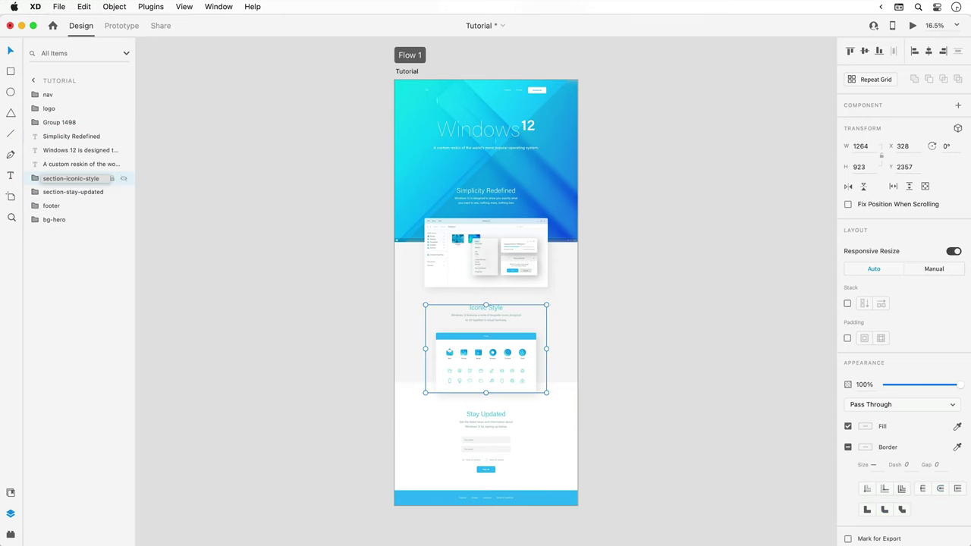
# Group the Simplicity Redefined heading, its description and the window mockup as section-simplicity-redefined.
pyautogui.keyDown('shift'); pyautogui.click(70, 124); pyautogui.keyUp('shift')
pyautogui.press('super+g')
pyautogui.doubleClick(70, 124)
pyautogui.write('section-simplicity-redefined')
# Group the logo and hero tagline as section-hero and save the document.
pyautogui.click(67, 108)
pyautogui.press('super+g')
pyautogui.doubleClick(66, 108)
pyautogui.write('section')
pyautogui.click(343, 216)
pyautogui.press('super+s')
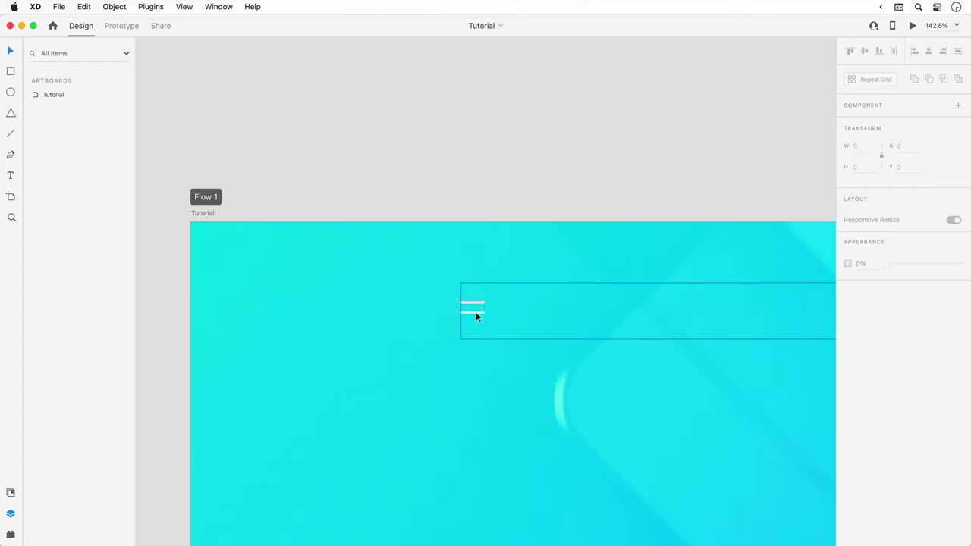
# Mark the nav group's menu icon for export and rename the mockup group inside section-simplicity-redefined as window.
pyautogui.doubleClick(476, 313)
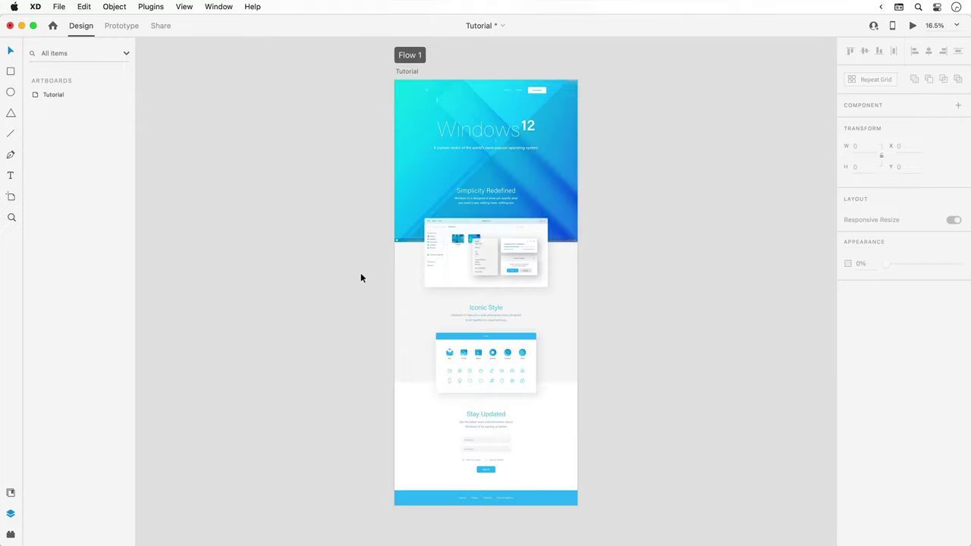
pyautogui.click(455, 251)
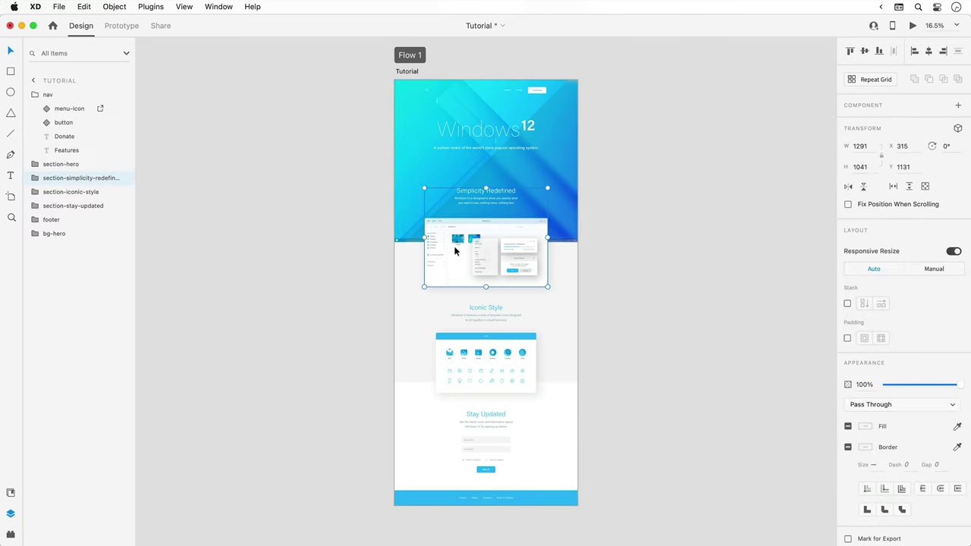
pyautogui.doubleClick(455, 251)
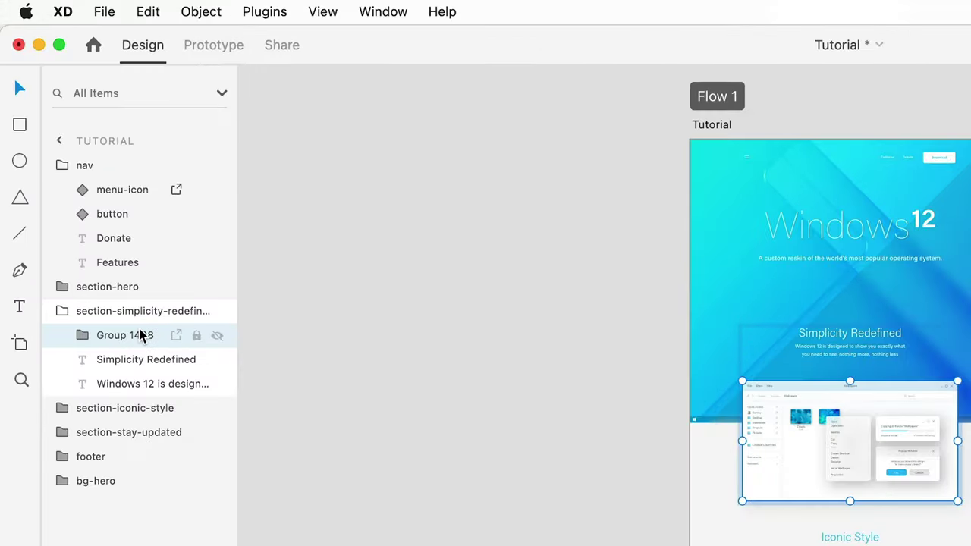
pyautogui.doubleClick(82, 192)
pyautogui.write('window')
pyautogui.press('Return')
# Mark the three popup components and the window component inside the window group for export.
pyautogui.click(83, 334)
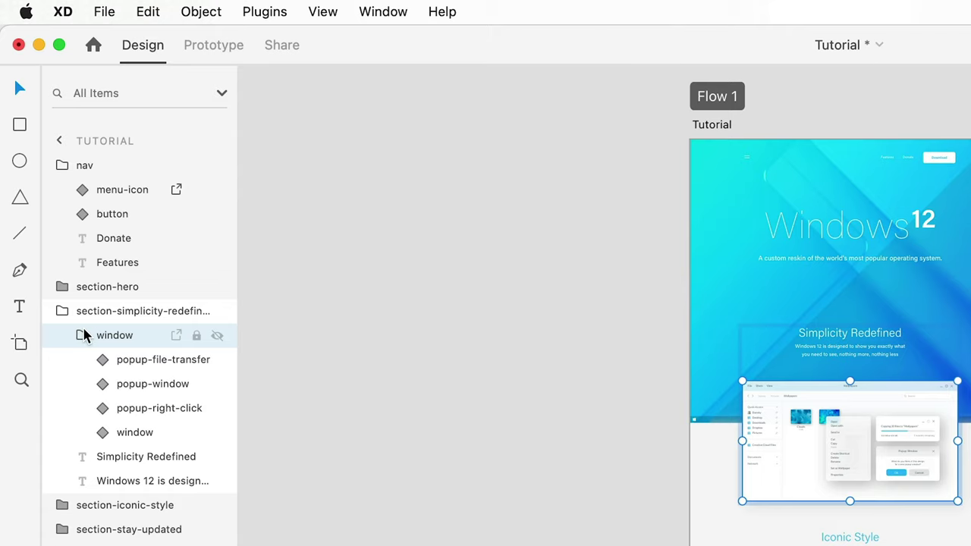
pyautogui.click(134, 361)
pyautogui.keyDown('shift'); pyautogui.click(133, 433); pyautogui.keyUp('shift')
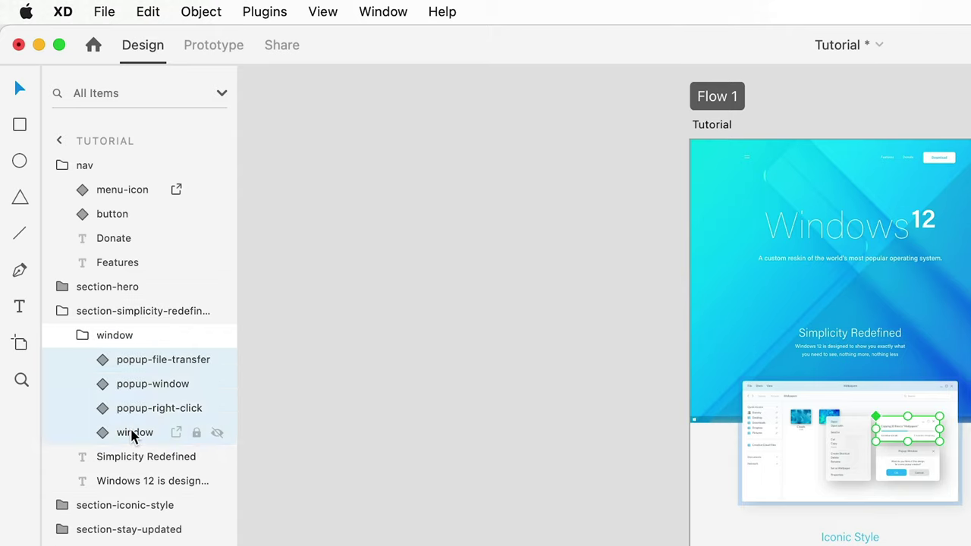
pyautogui.click(201, 12)
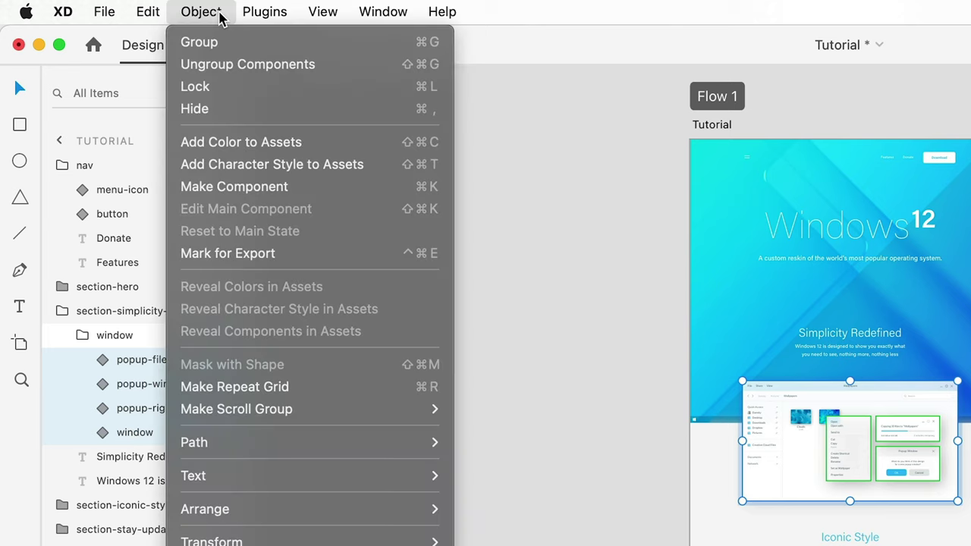
pyautogui.click(288, 258)
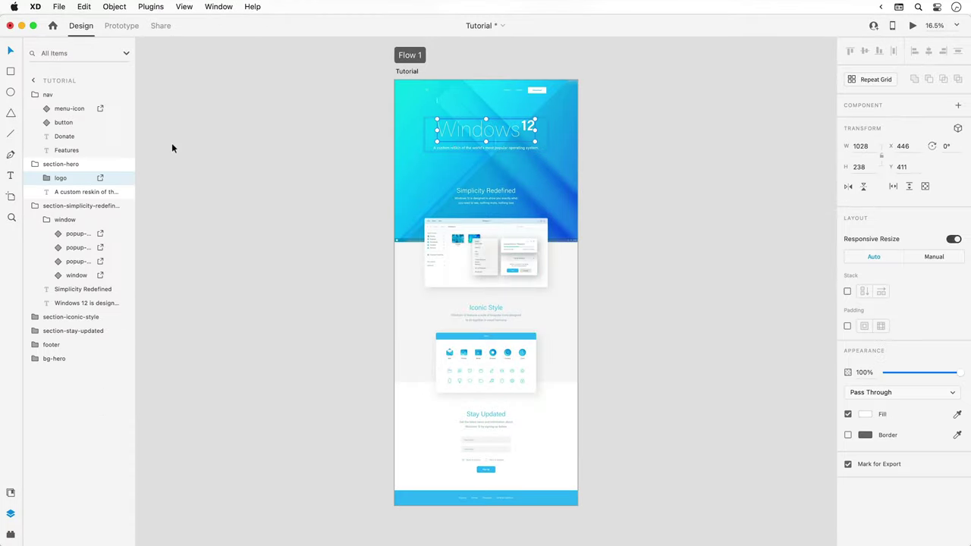
# Mark all the icon components inside the Icons card for export.
pyautogui.scroll(5, 482, 360)
pyautogui.keyDown('super'); pyautogui.click(331, 323); pyautogui.keyUp('super')
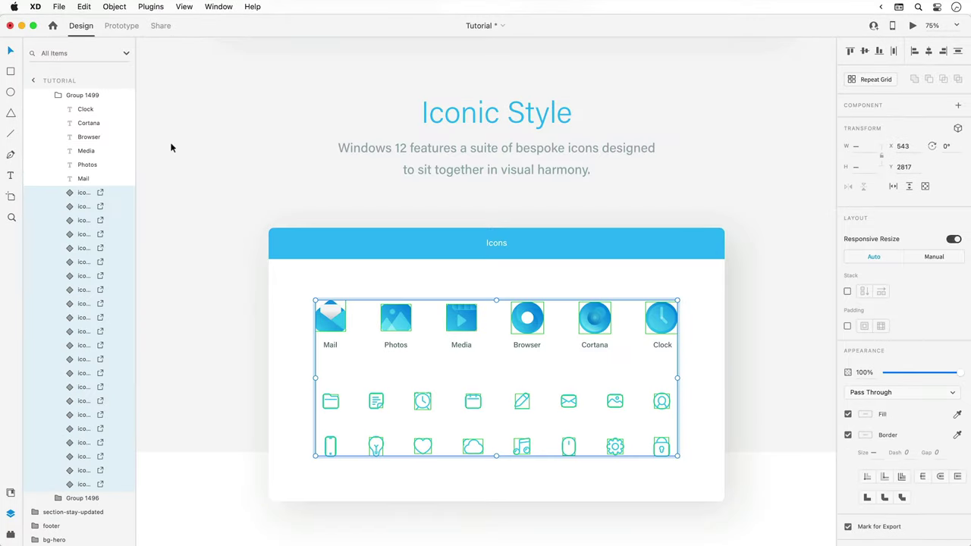
pyautogui.press('super+0')
pyautogui.click(171, 147)
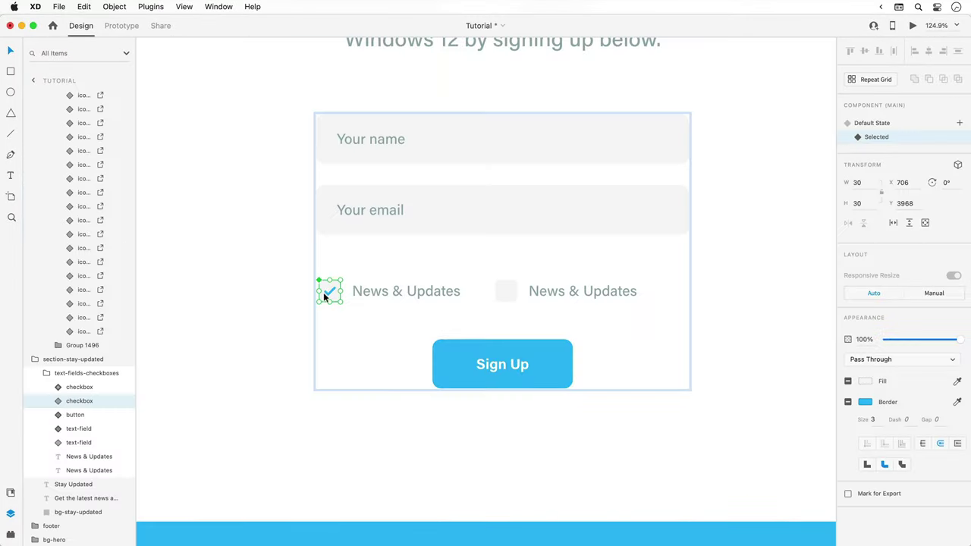
# Mark the tick inside the selected News & Updates checkbox for export.
pyautogui.keyDown('shift'); pyautogui.click(499, 298); pyautogui.keyUp('shift')
pyautogui.click(265, 314)
pyautogui.press('super+0')
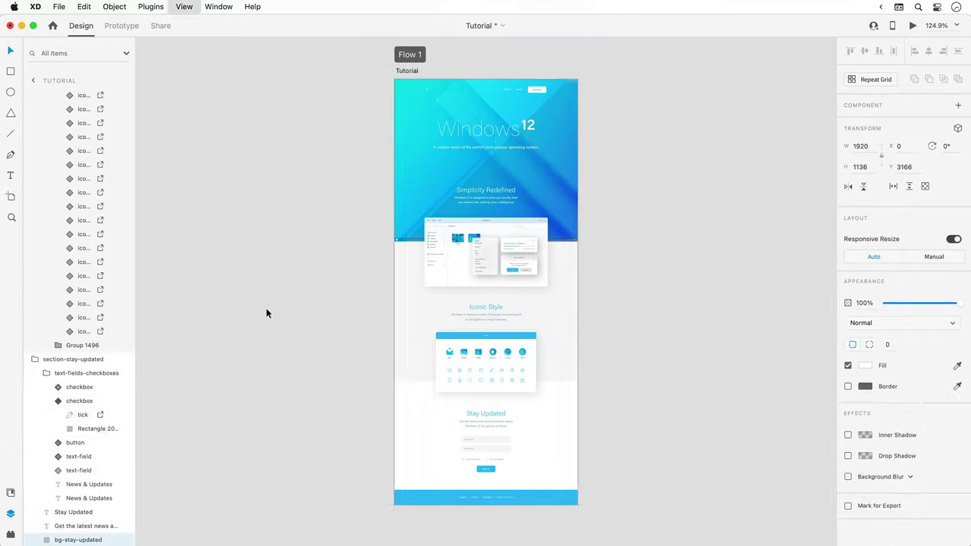
# Mark the icons group, the window group, the taskbar and the Glass Wallpaper image for export.
pyautogui.doubleClick(451, 356)
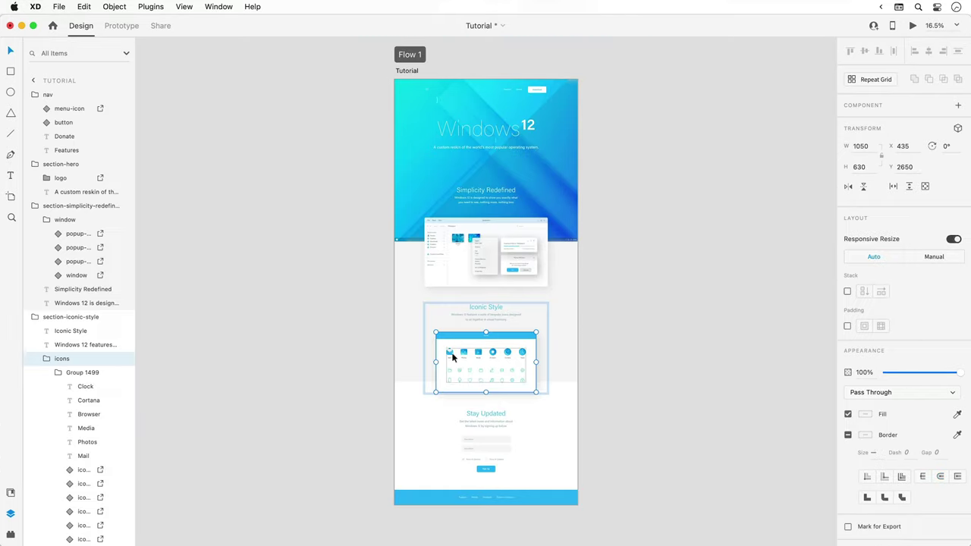
pyautogui.click(101, 359)
pyautogui.doubleClick(448, 275)
pyautogui.click(100, 221)
pyautogui.doubleClick(399, 241)
pyautogui.click(100, 472)
pyautogui.click(100, 539)
pyautogui.click(356, 351)
# Group the two wallpaper mask groups of the hero background and name the new group bg-hero.
pyautogui.doubleClick(545, 196)
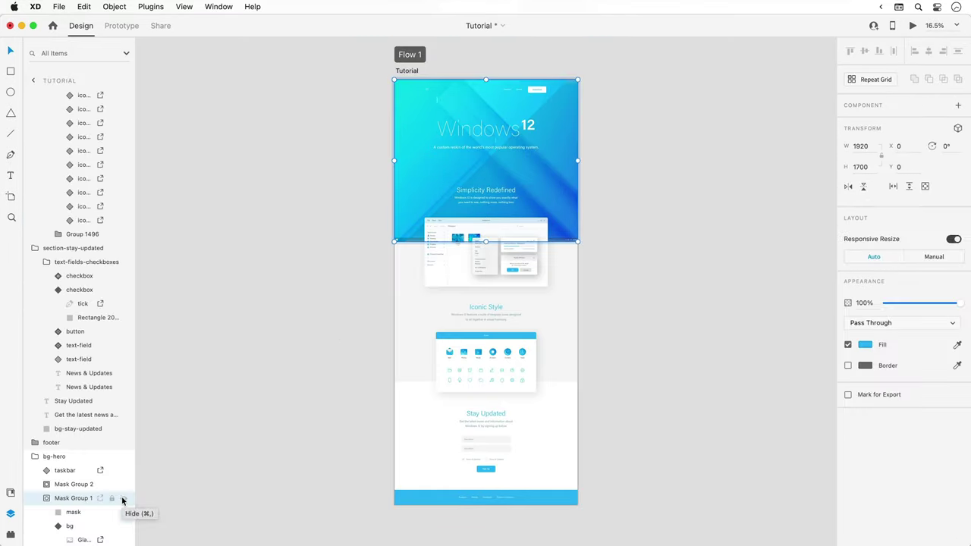
pyautogui.keyDown('shift'); pyautogui.click(65, 498); pyautogui.keyUp('shift')
pyautogui.press('super+g')
pyautogui.doubleClick(65, 539)
pyautogui.write('bg-hero')
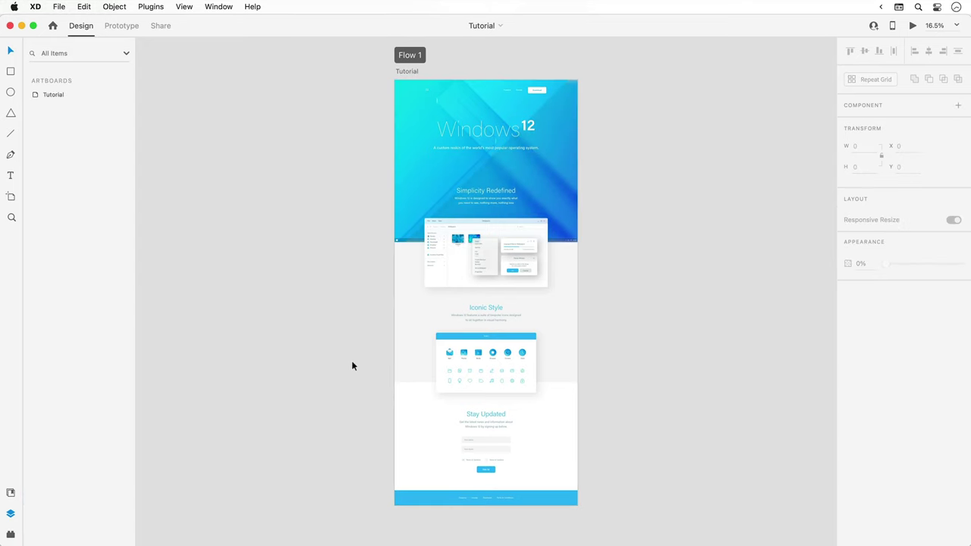
# Nudge the hero tagline up slightly and save the document.
pyautogui.click(498, 129)
pyautogui.doubleClick(494, 358)
pyautogui.doubleClick(524, 154)
pyautogui.hotkey('shift', 'Up')
pyautogui.click(623, 184)
pyautogui.press('super+s')
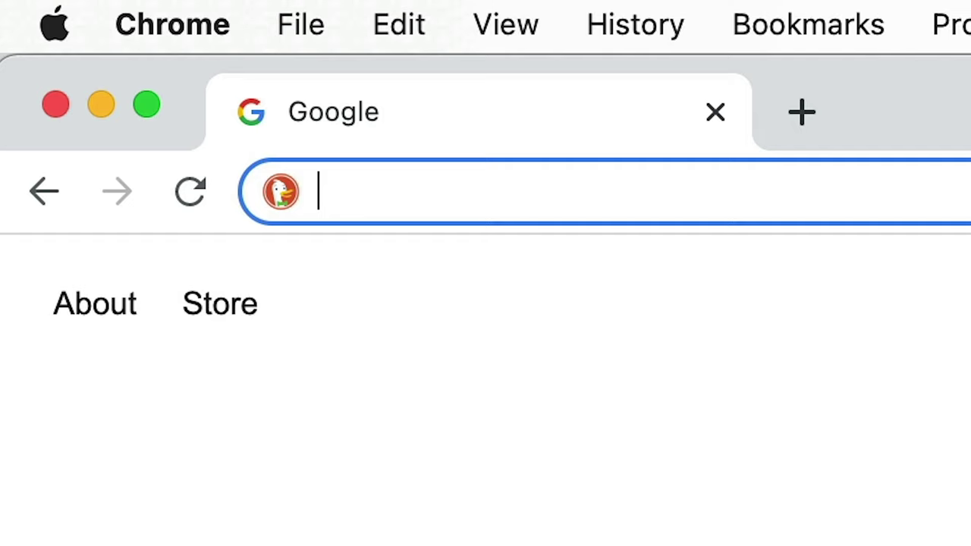
# Open the zeplin.io website in Chrome.
pyautogui.write('zeplin.io')
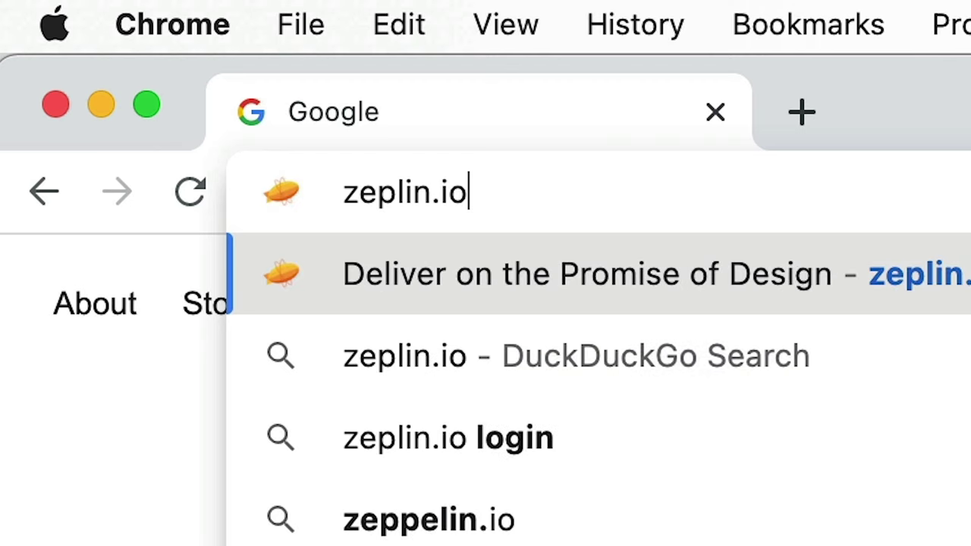
pyautogui.press('Return')
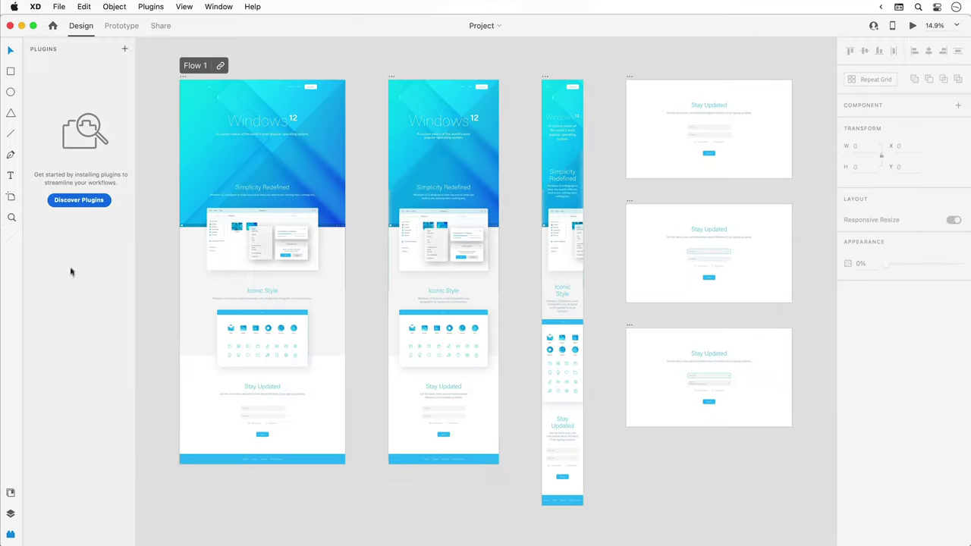
# Search the Creative Cloud plugin marketplace for Zeplin and install the Zeplin for XD plugin.
pyautogui.click(80, 201)
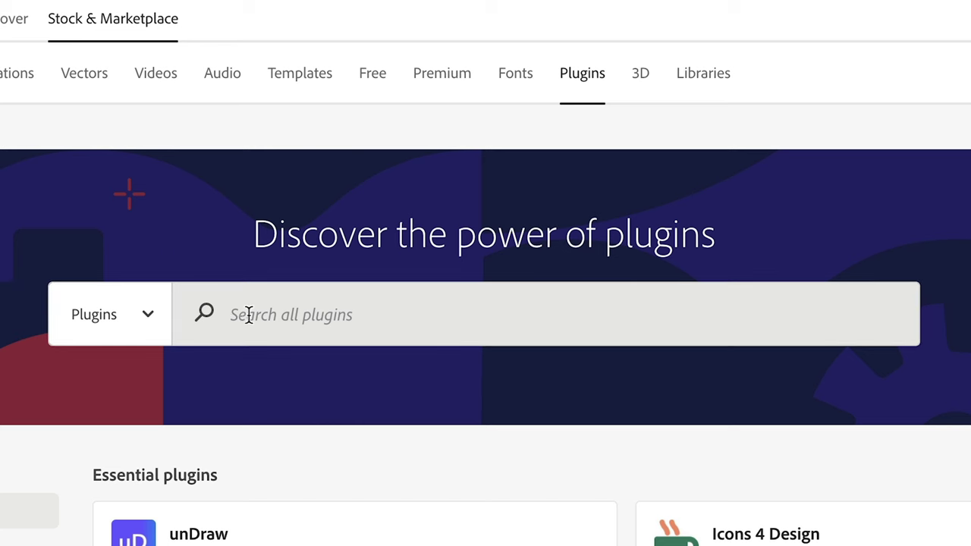
pyautogui.click(359, 233)
pyautogui.write('zeplin')
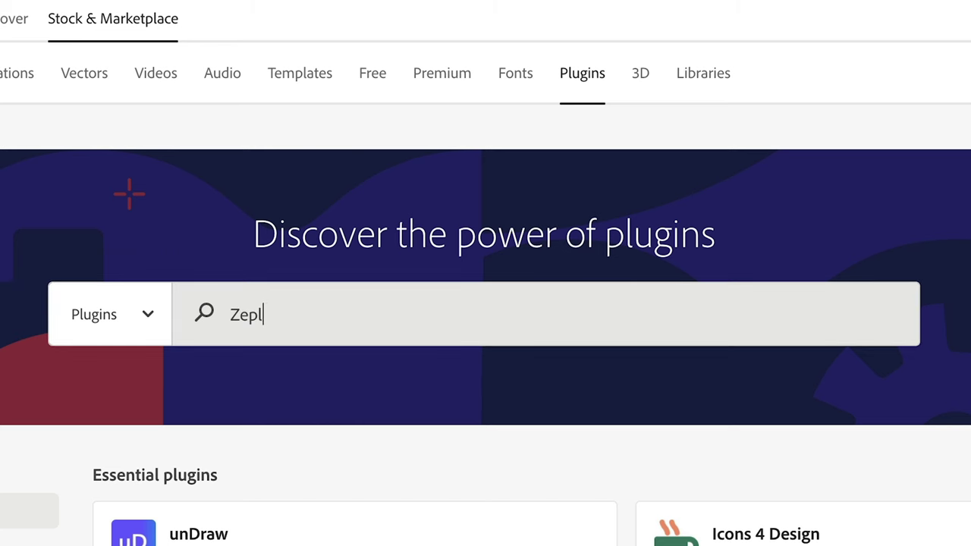
pyautogui.press('Return')
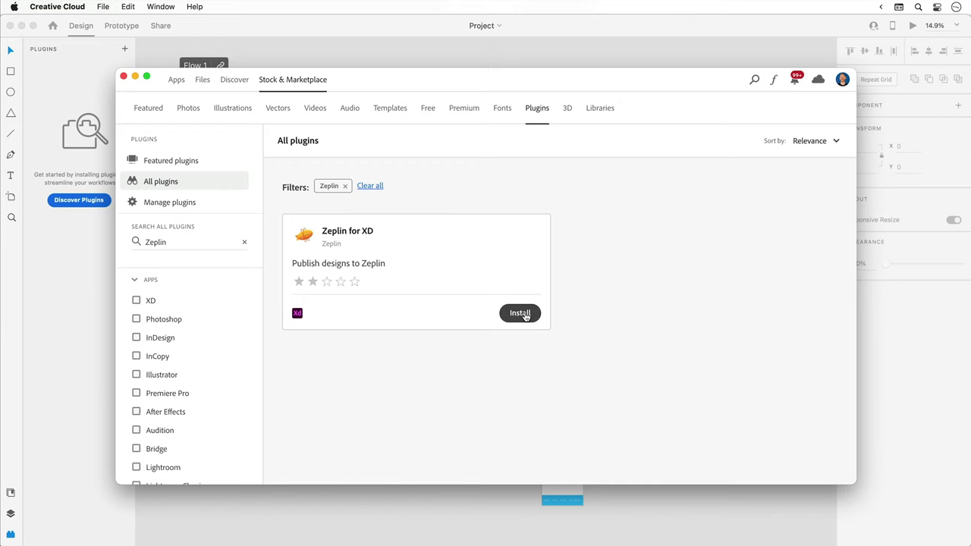
pyautogui.click(522, 313)
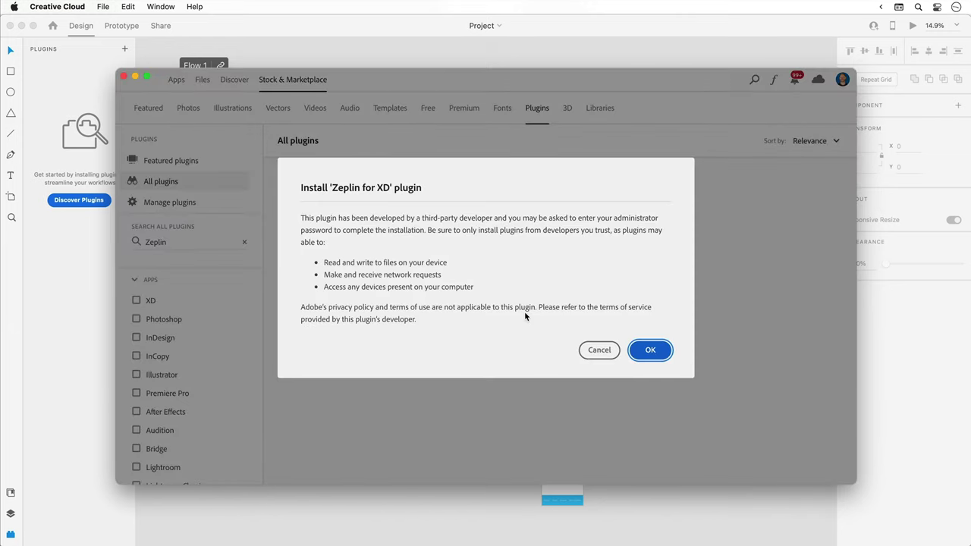
pyautogui.click(646, 350)
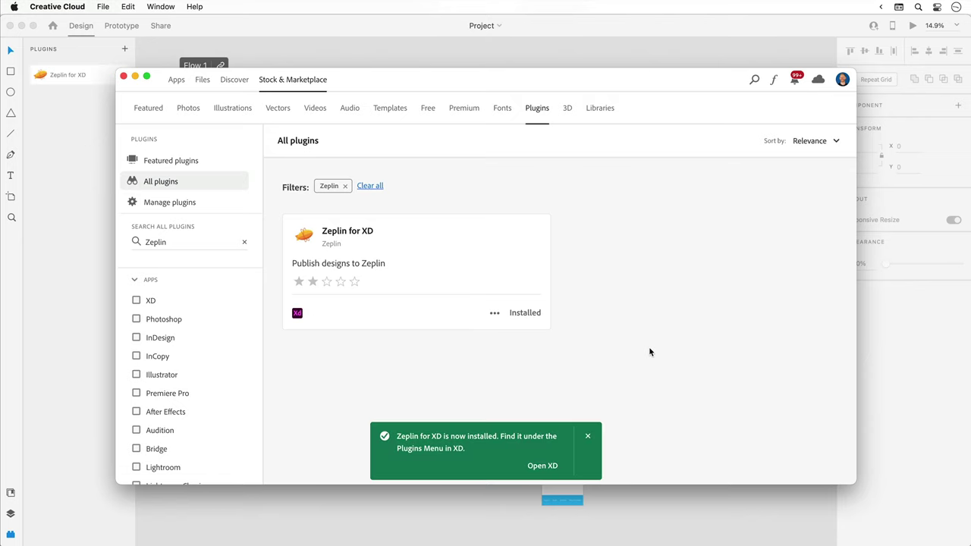
# Switch back to XD and open the Zeplin for XD plugin.
pyautogui.press('super+Tab')
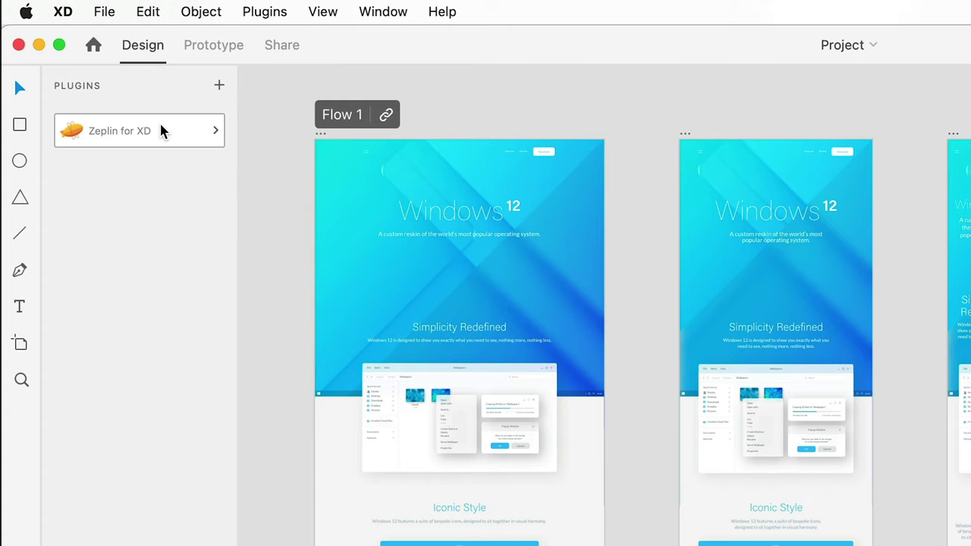
pyautogui.click(90, 74)
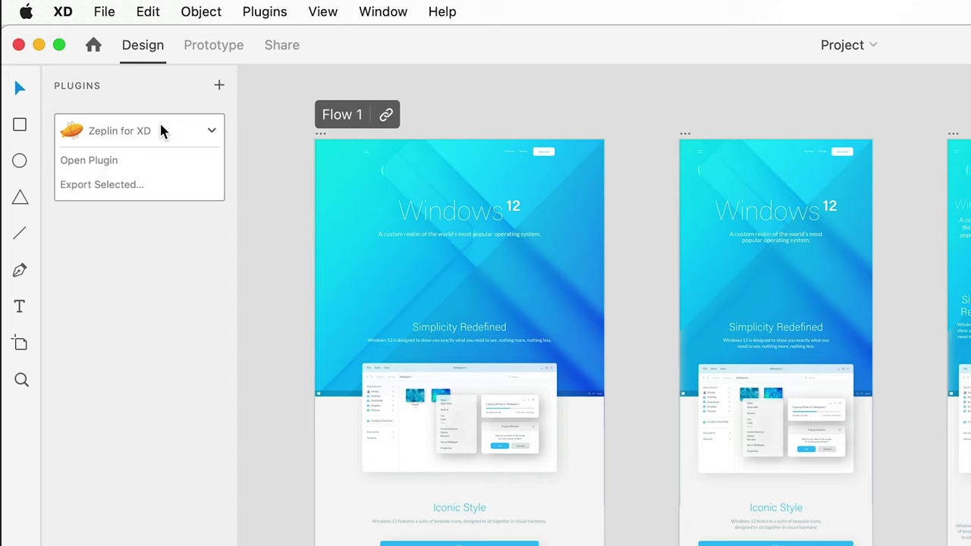
pyautogui.click(161, 160)
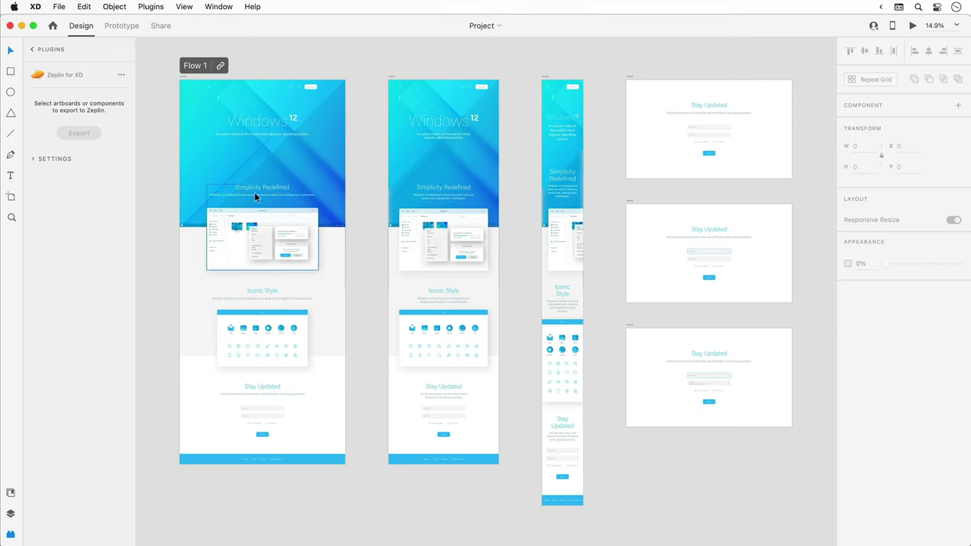
# Select the Simplicity Redefined sections on the three full-page artboards together for the Zeplin export.
pyautogui.click(255, 196)
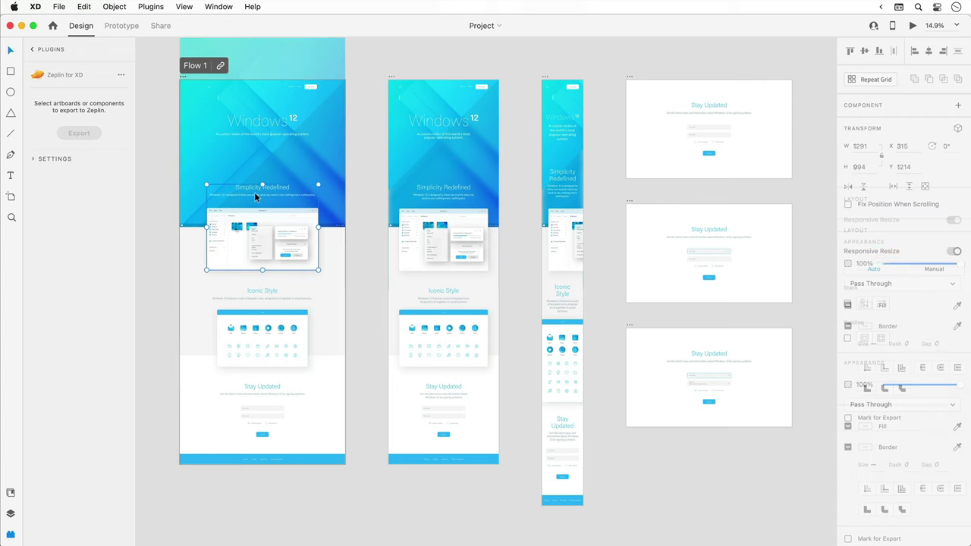
pyautogui.keyDown('shift'); pyautogui.click(446, 192); pyautogui.keyUp('shift')
pyautogui.keyDown('shift'); pyautogui.click(556, 194); pyautogui.keyUp('shift')
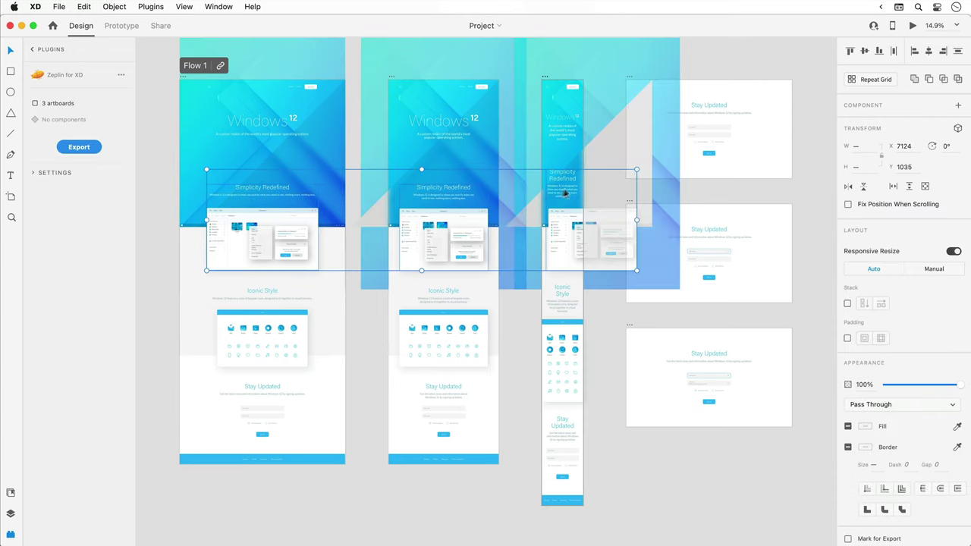
# Add the Stay Updated sections on the three sign-up artboards to the selection and start the Zeplin export.
pyautogui.keyDown('shift'); pyautogui.click(704, 133); pyautogui.keyUp('shift')
pyautogui.keyDown('shift'); pyautogui.click(705, 251); pyautogui.keyUp('shift')
pyautogui.keyDown('shift'); pyautogui.click(705, 375); pyautogui.keyUp('shift')
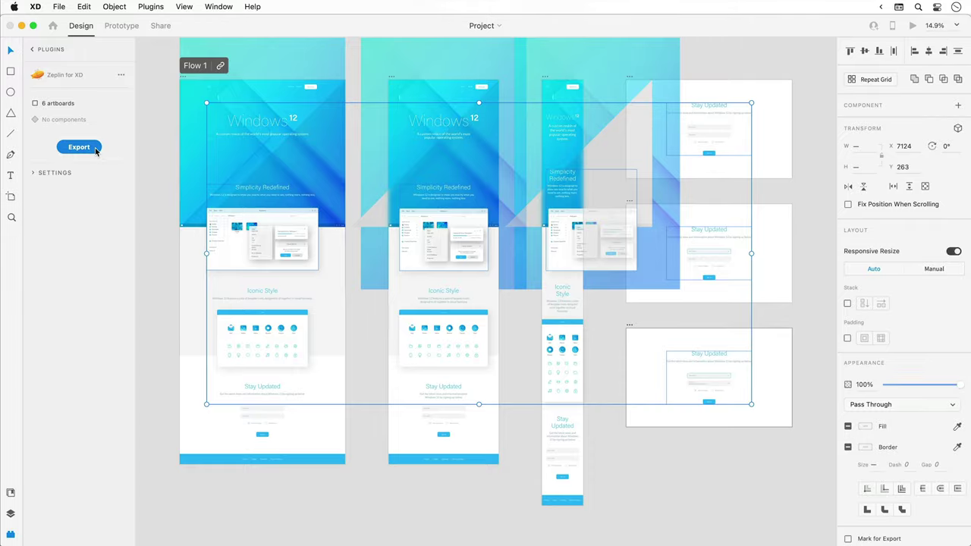
pyautogui.click(167, 263)
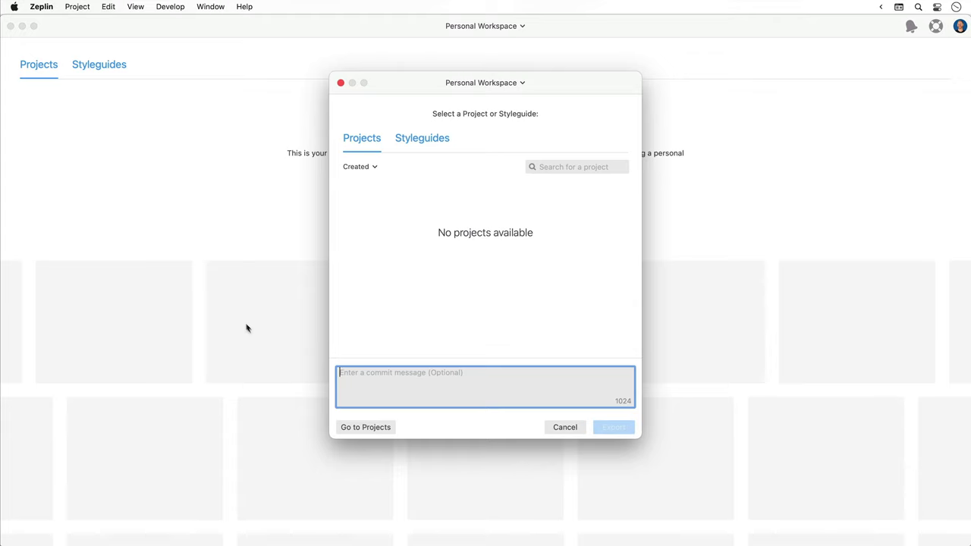
# Leave the export dialog for the Zeplin projects and create a personal project of type Web.
pyautogui.click(364, 427)
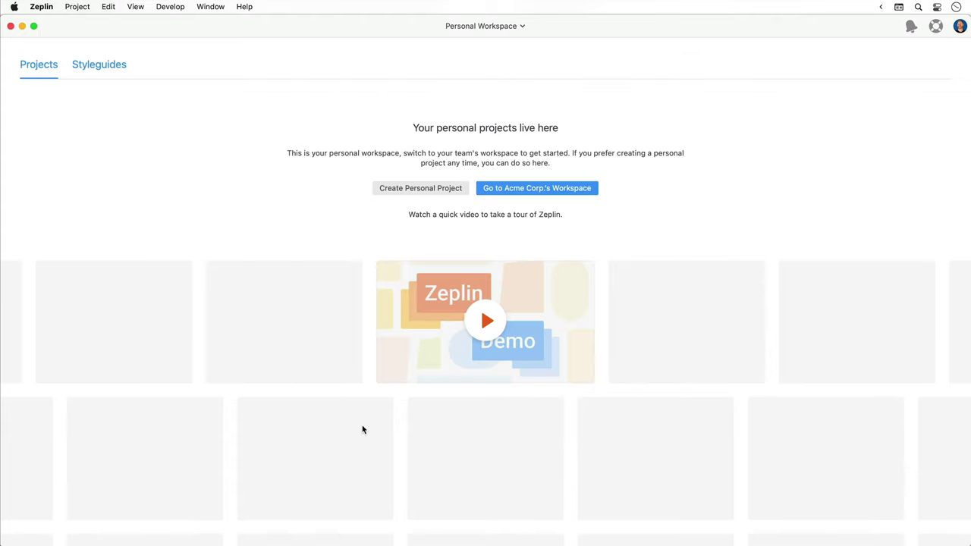
pyautogui.click(402, 193)
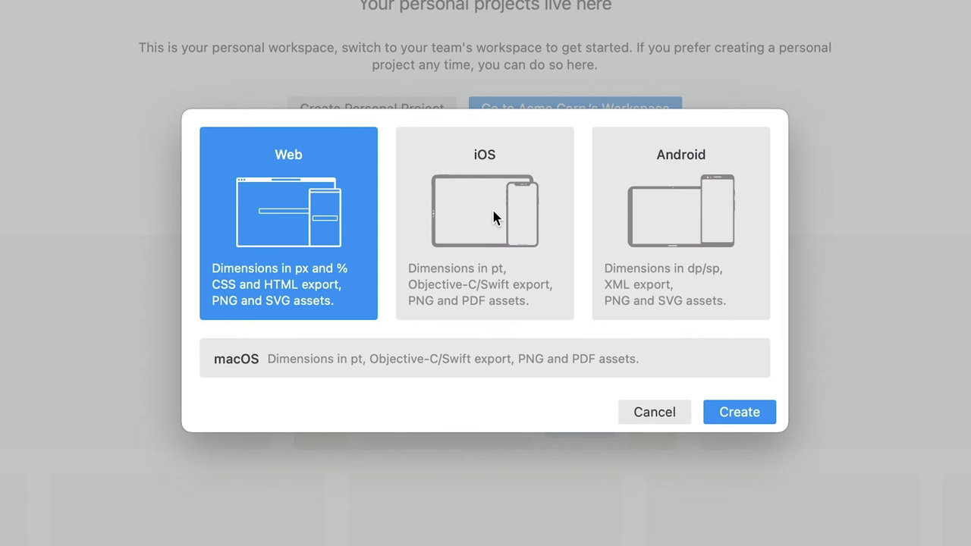
pyautogui.click(490, 250)
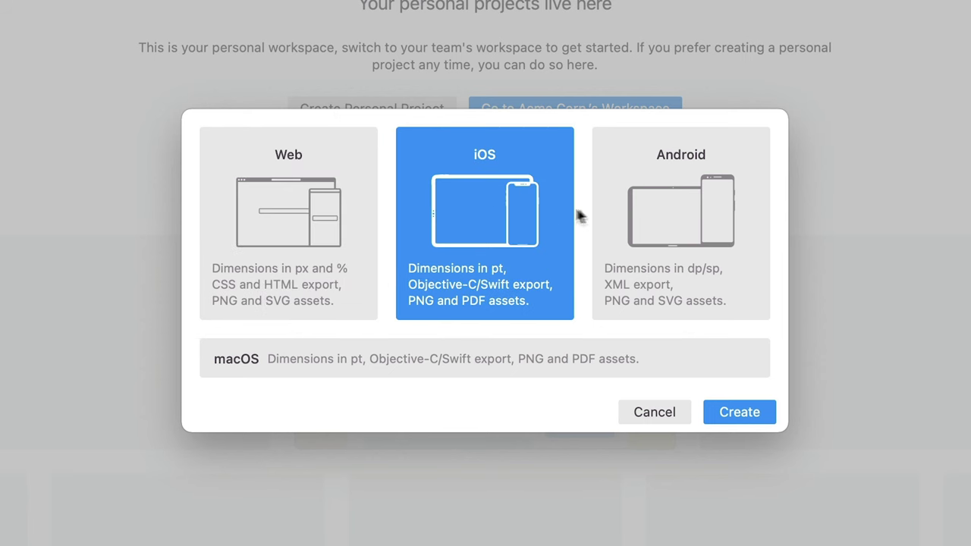
pyautogui.click(669, 217)
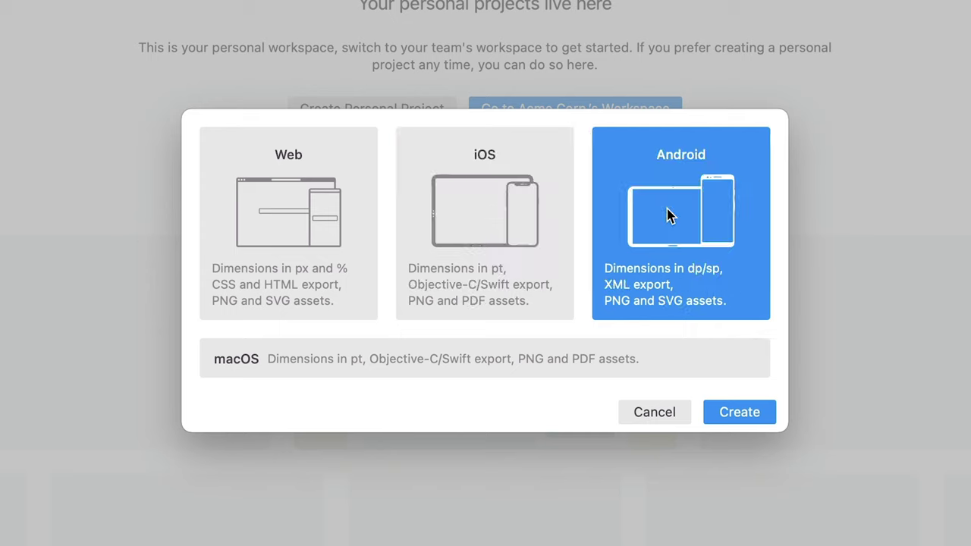
pyautogui.click(300, 220)
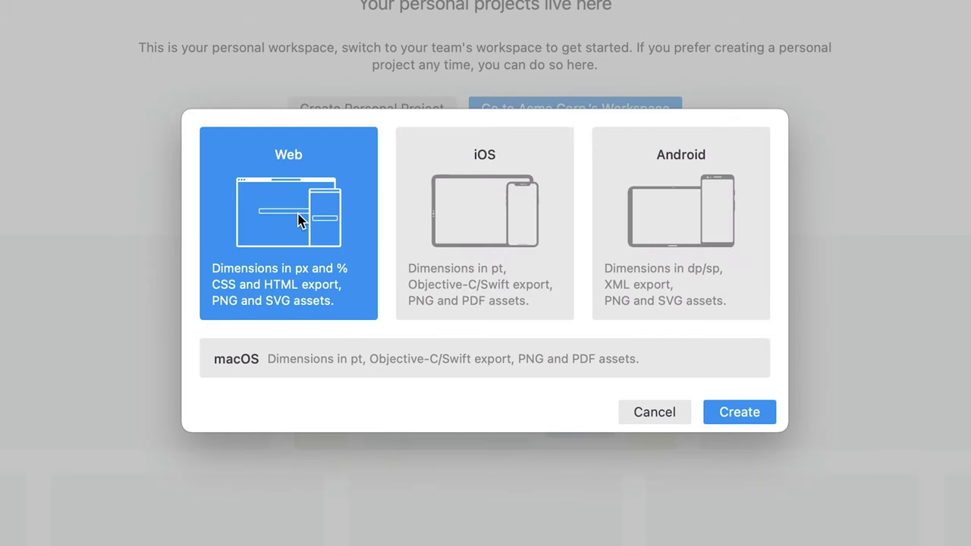
pyautogui.click(723, 418)
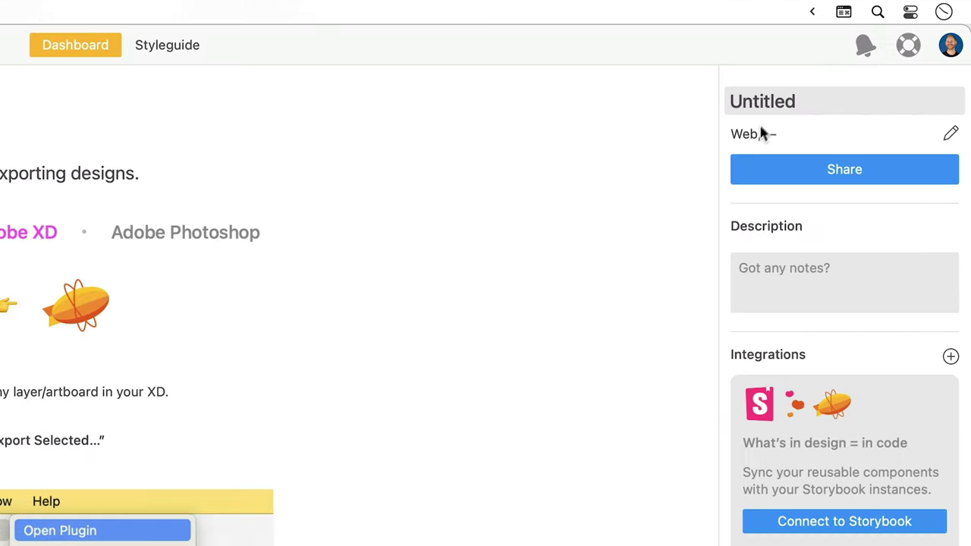
# Rename the untitled Zeplin project as Windows 12.
pyautogui.click(781, 101)
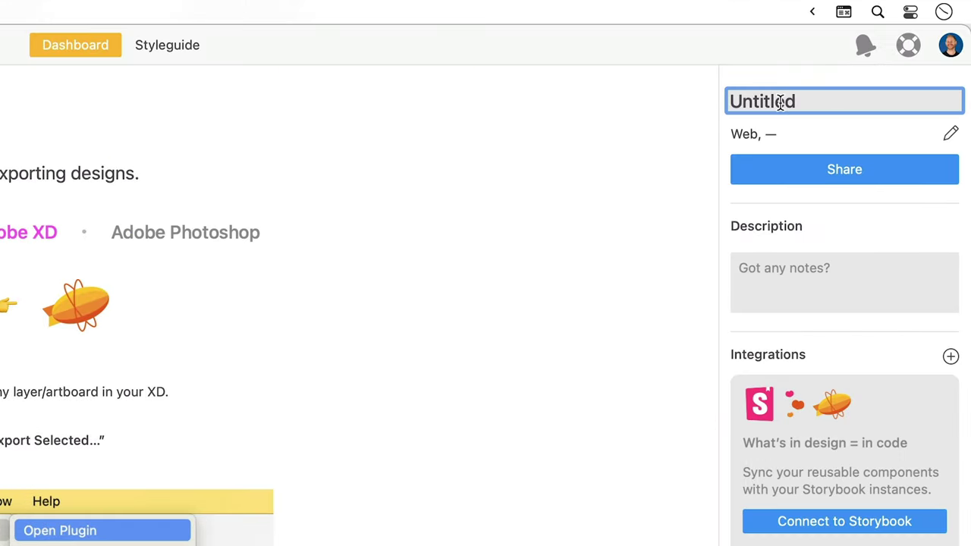
pyautogui.doubleClick(780, 104)
pyautogui.write('Window')
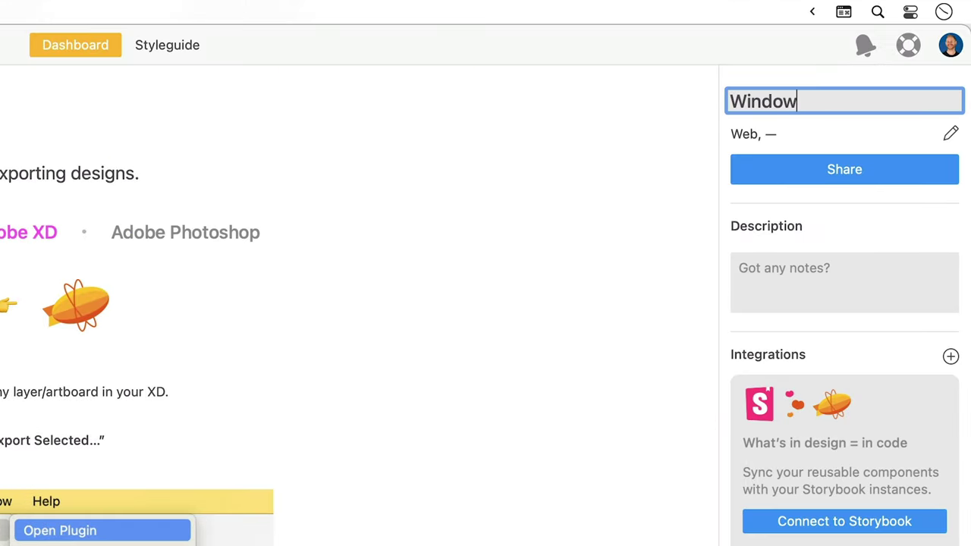
pyautogui.write('s 12')
pyautogui.press('Return')
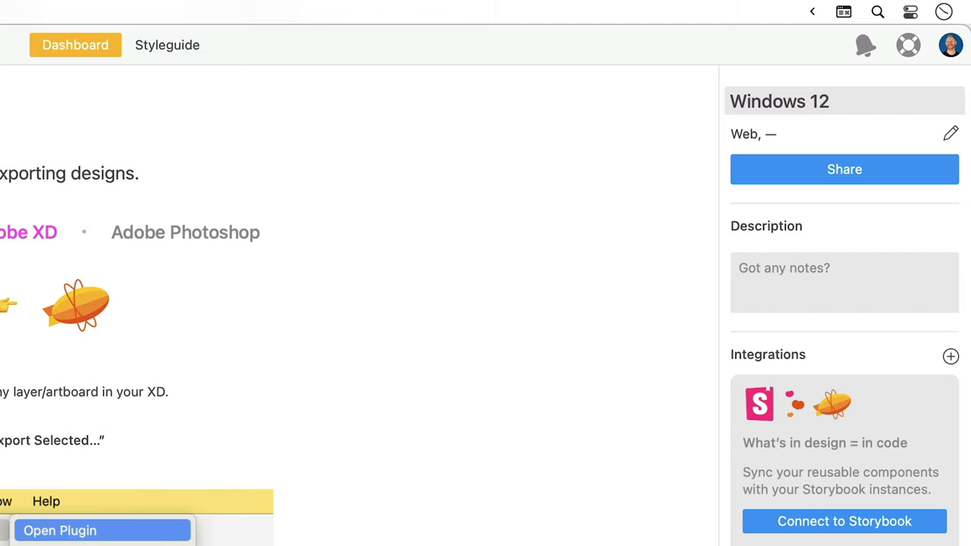
# Enter "A super fun project." as the project's description and save it.
pyautogui.click(950, 132)
pyautogui.press('Escape')
pyautogui.click(849, 267)
pyautogui.write('A super fun project.')
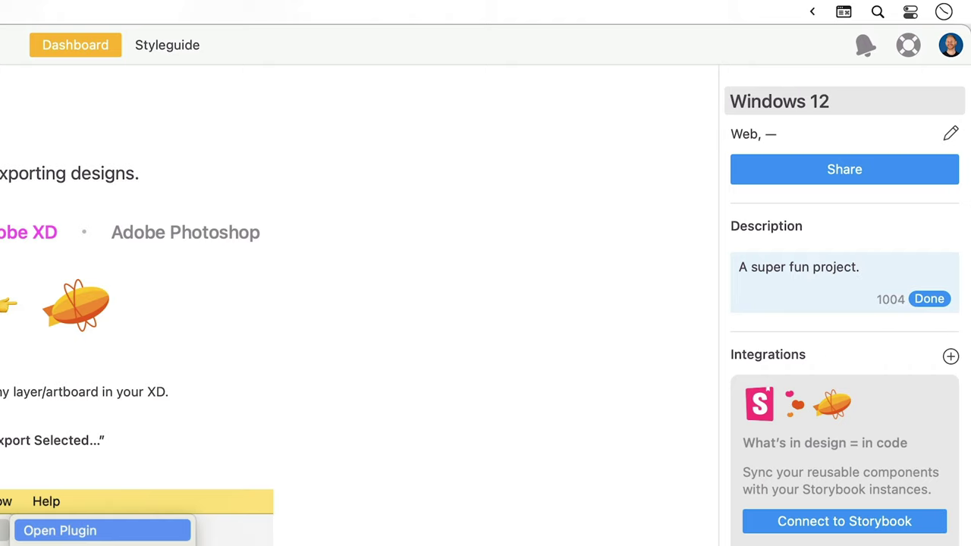
pyautogui.click(931, 299)
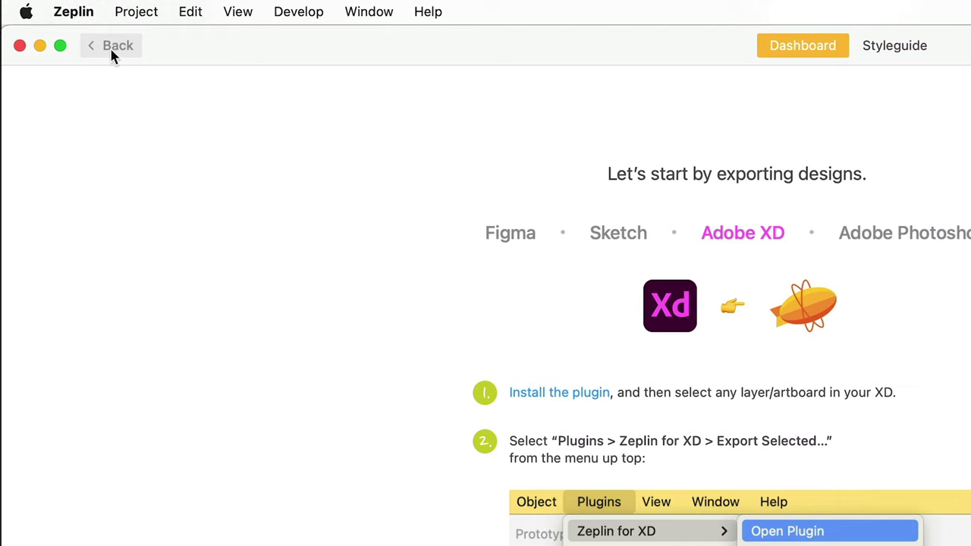
# Return to the project list and look over the actions available for the Windows 12 project.
pyautogui.click(111, 50)
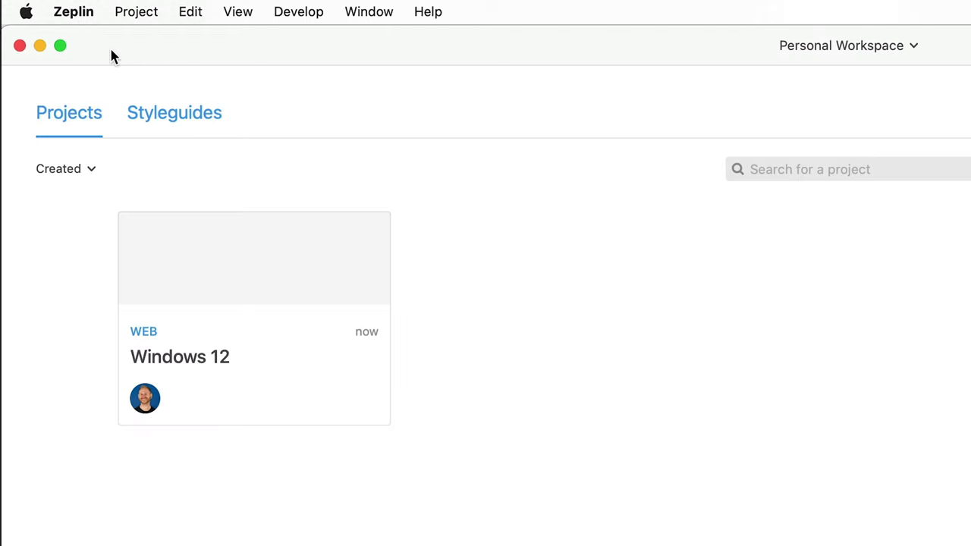
pyautogui.click(243, 265)
pyautogui.rightClick(243, 265)
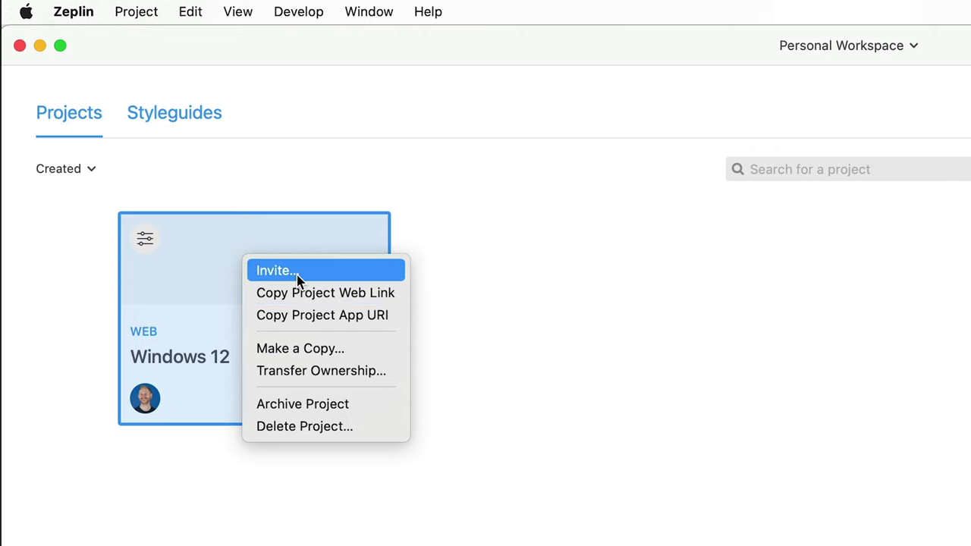
pyautogui.click(454, 305)
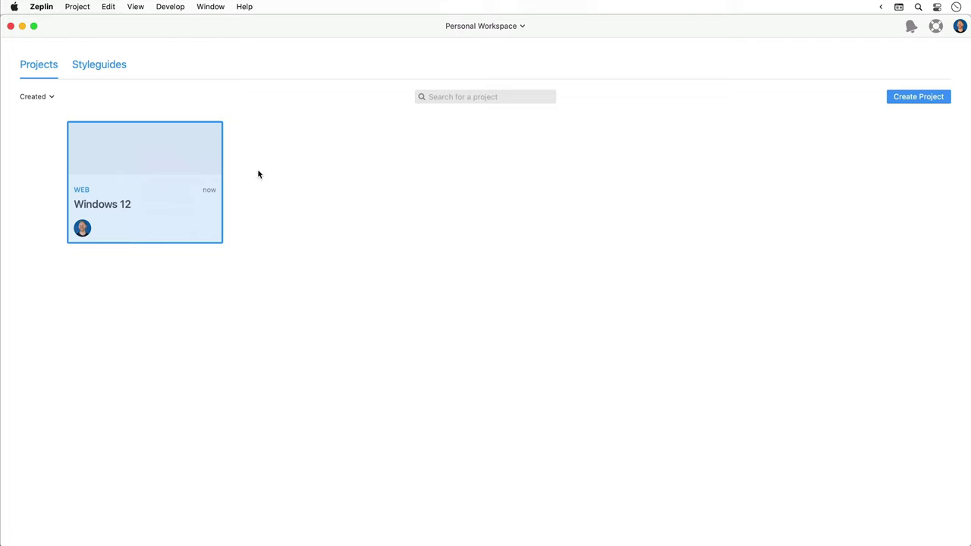
# Switch back to XD and export the selected artboards to the Windows 12 project with commit message "Initial upload." at 1x density.
pyautogui.press('super+Tab')
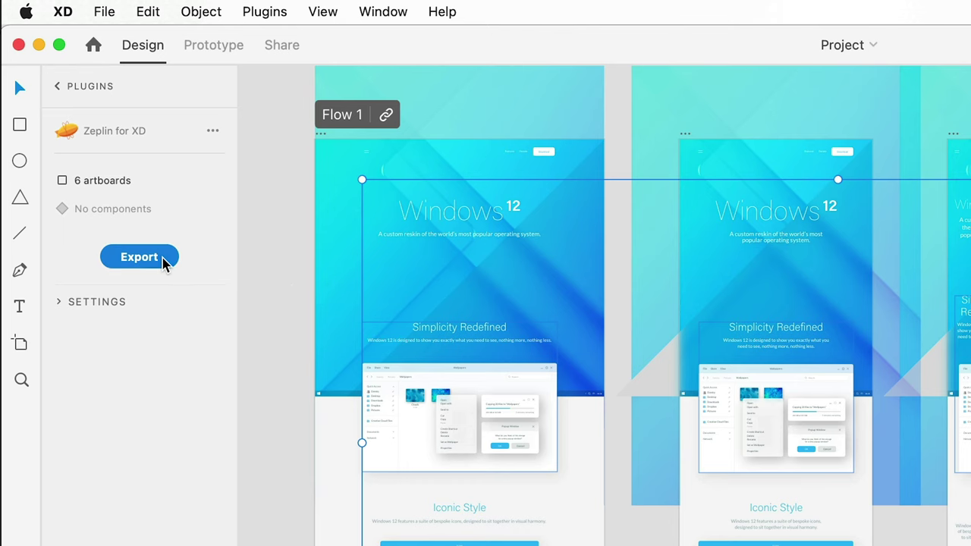
pyautogui.click(93, 149)
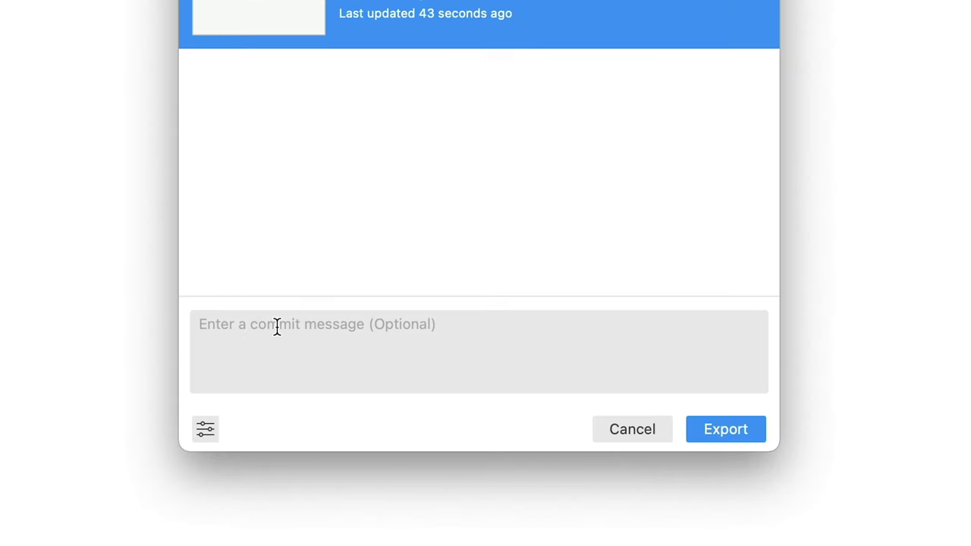
pyautogui.click(277, 327)
pyautogui.write('Initial u')
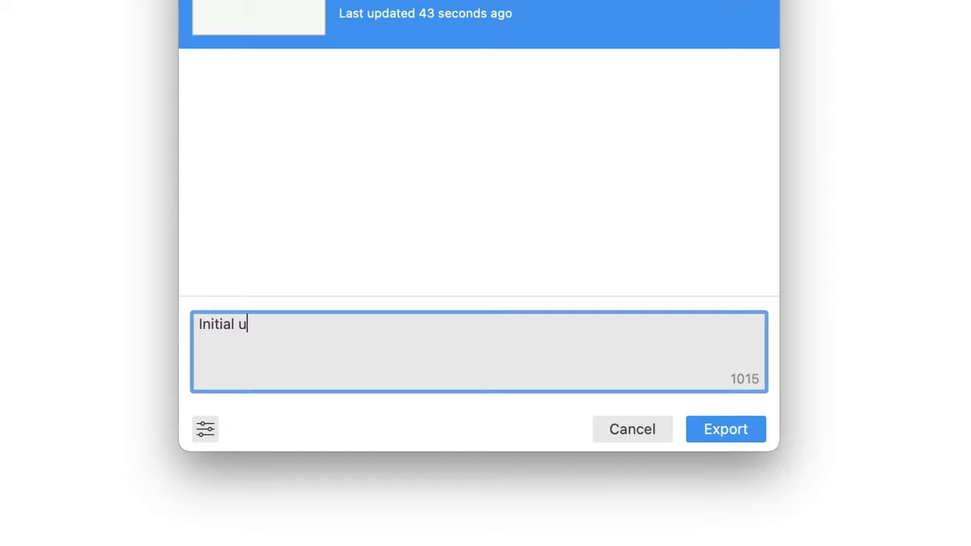
pyautogui.write('pload.')
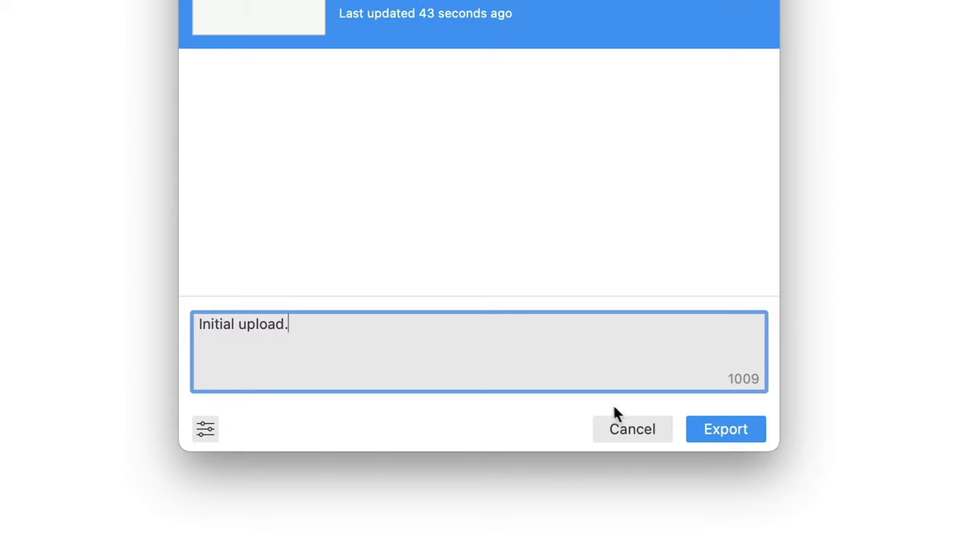
pyautogui.click(717, 430)
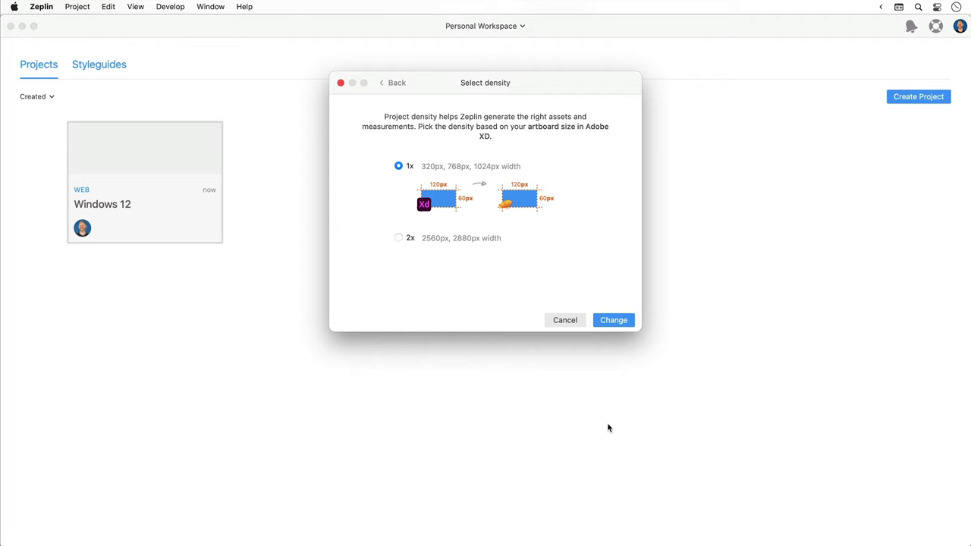
pyautogui.click(609, 321)
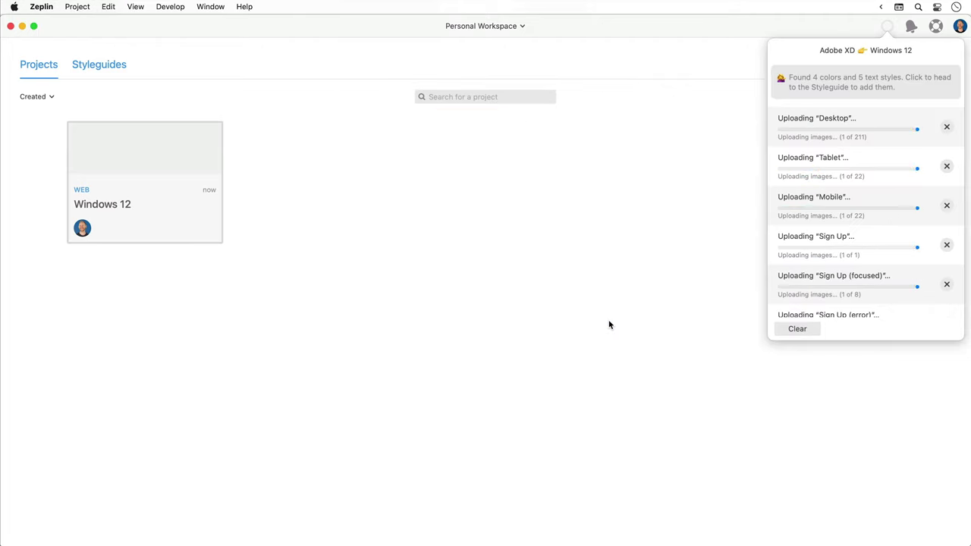
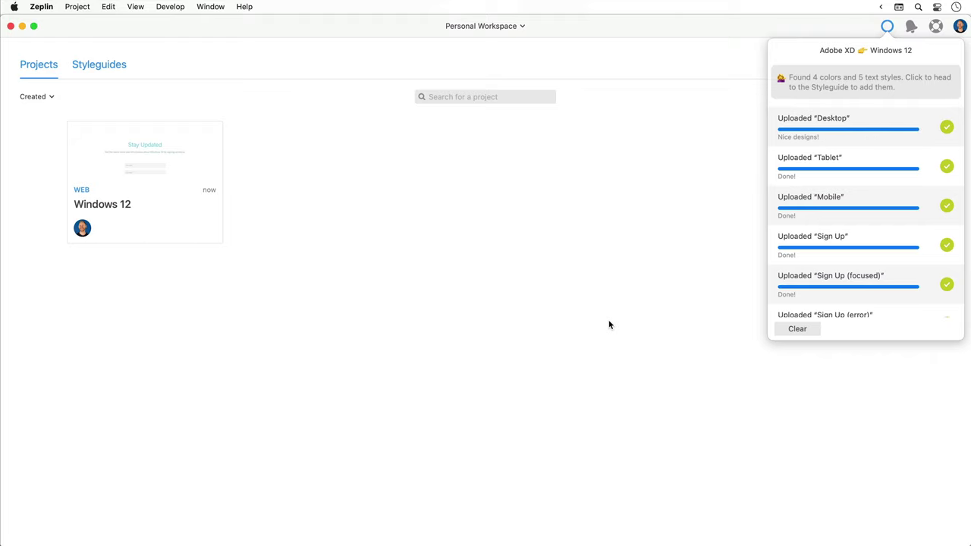
pyautogui.click(775, 331)
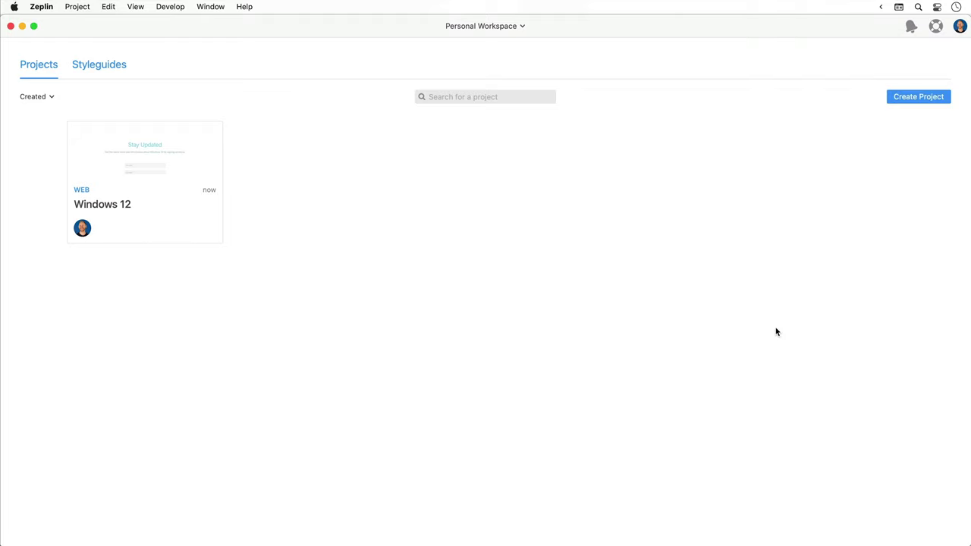
# Look at the workspace's styleguides and open the Windows 12 project from the project list.
pyautogui.click(89, 73)
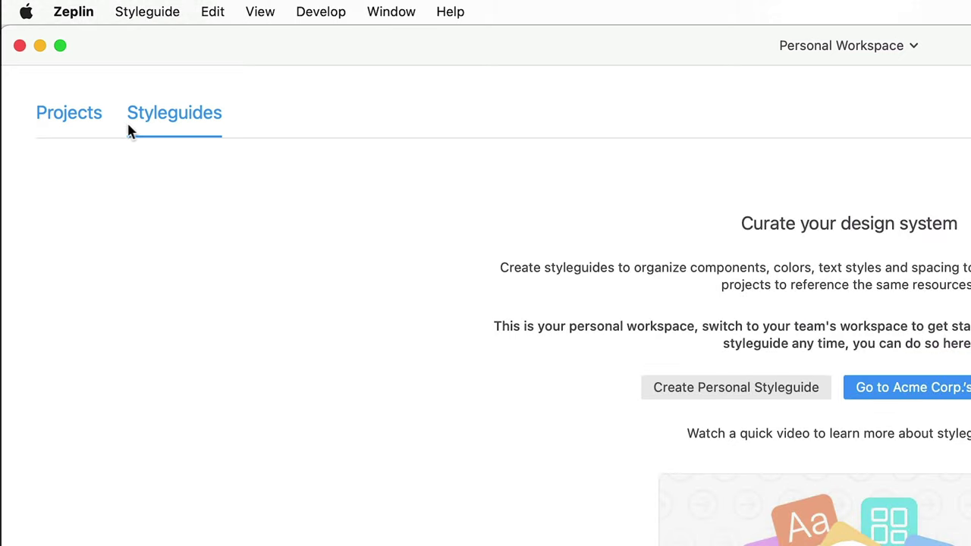
pyautogui.click(88, 129)
pyautogui.moveTo(207, 253)
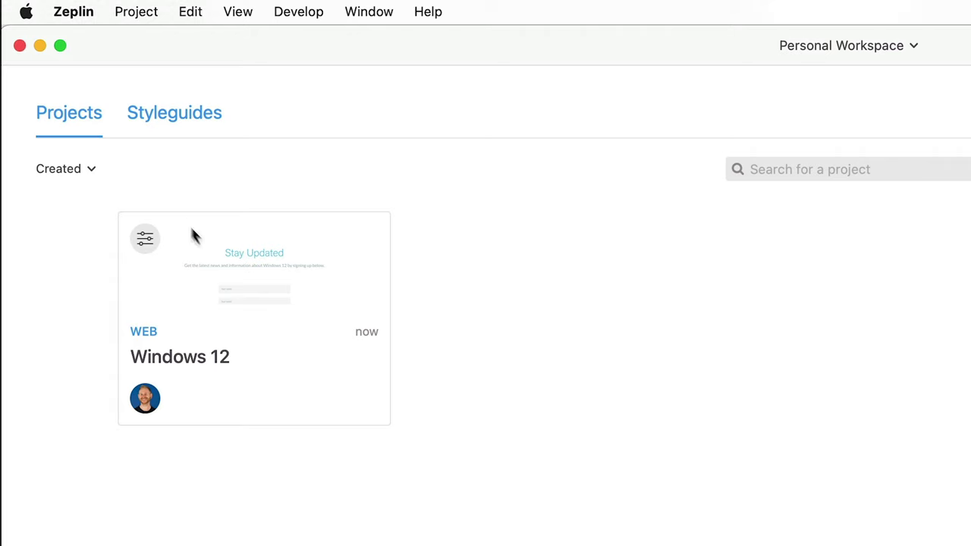
pyautogui.doubleClick(254, 303)
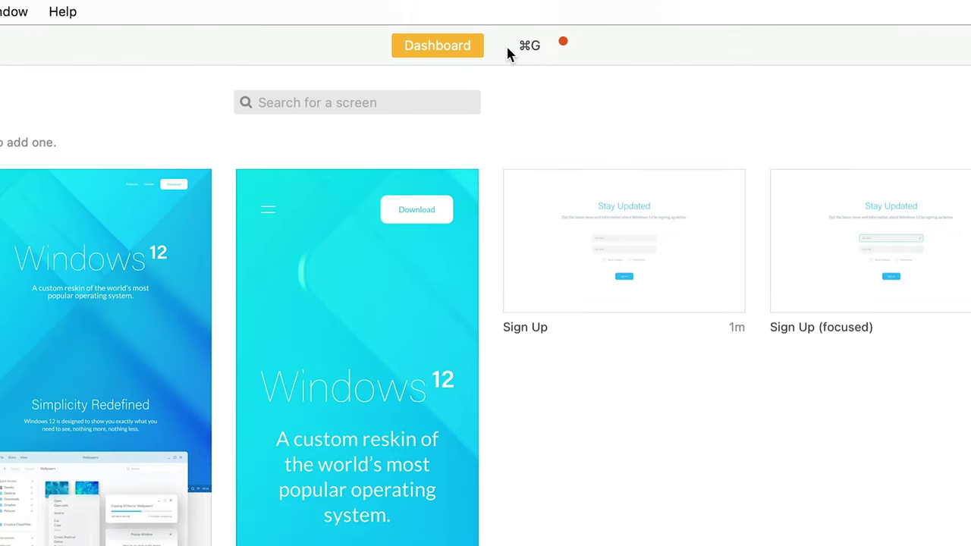
# Add all document colors to the project's local styleguide and rename the cool grey color as coolest grey.
pyautogui.click(508, 48)
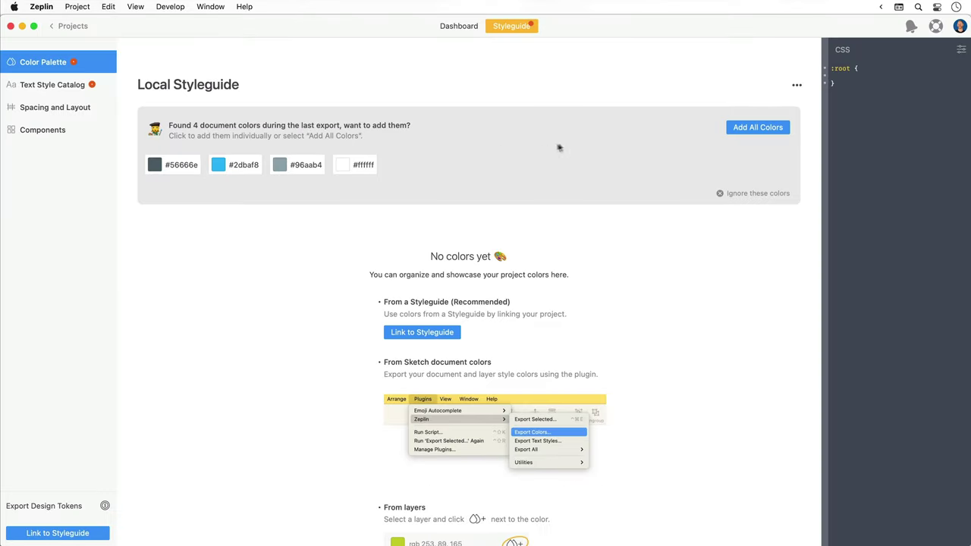
pyautogui.click(736, 129)
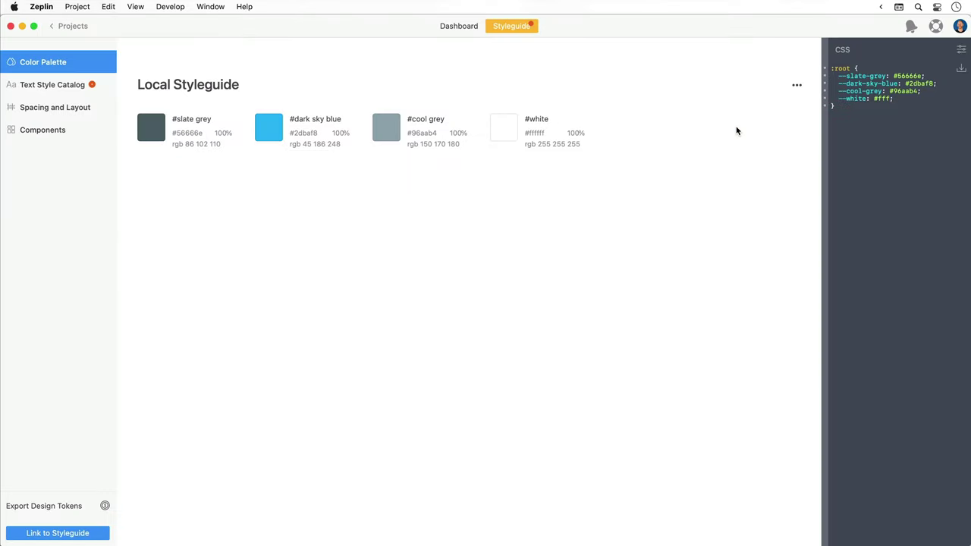
pyautogui.click(427, 119)
pyautogui.write('est')
pyautogui.press('Return')
# Add all document text styles to the styleguide and rename the 179pt style as H1 - Acumin Pro - 179pt.
pyautogui.click(53, 86)
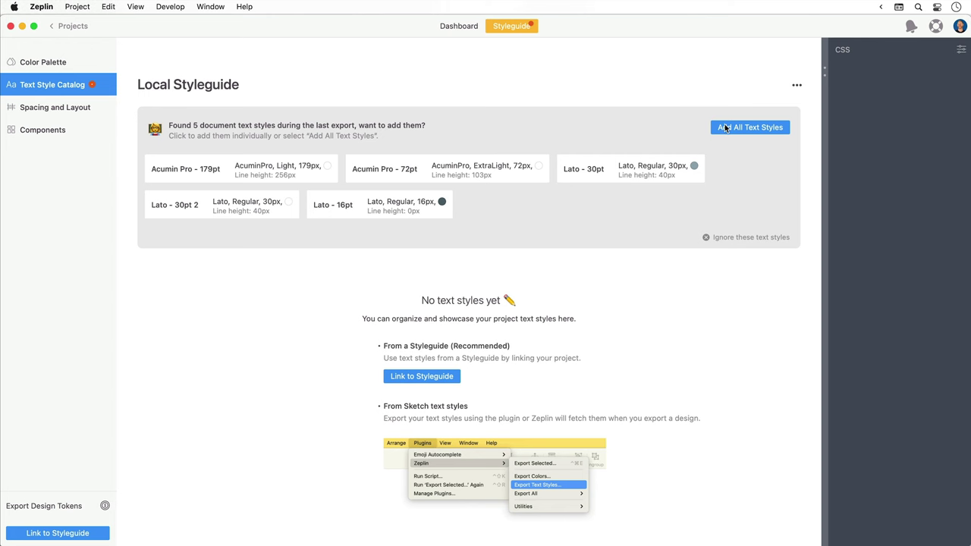
pyautogui.click(725, 128)
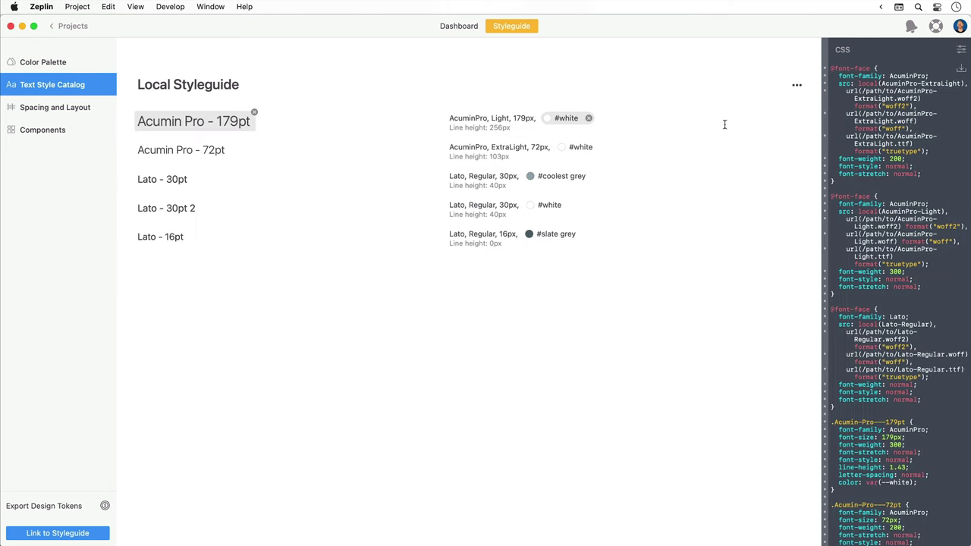
pyautogui.doubleClick(227, 122)
pyautogui.press('super+a')
pyautogui.press('Left')
pyautogui.write('H1 -')
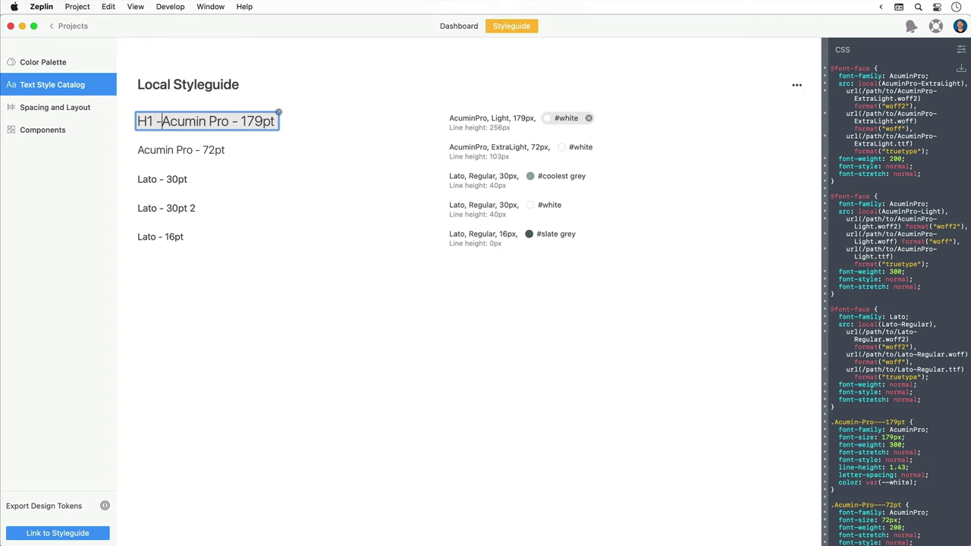
pyautogui.press('Return')
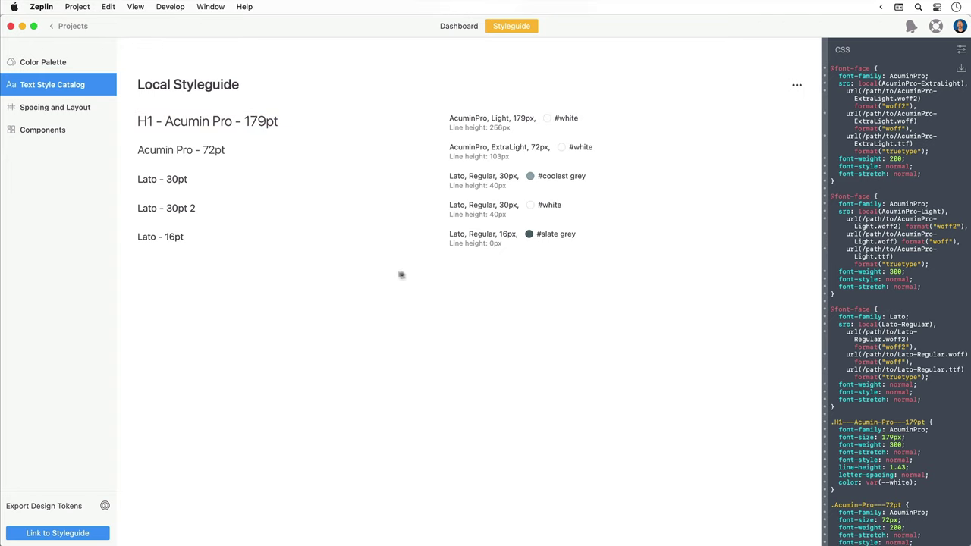
# Highlight the AcuminPro-Light font-face rule in the generated CSS to examine the code.
pyautogui.moveTo(832, 195); pyautogui.dragTo(835, 208)
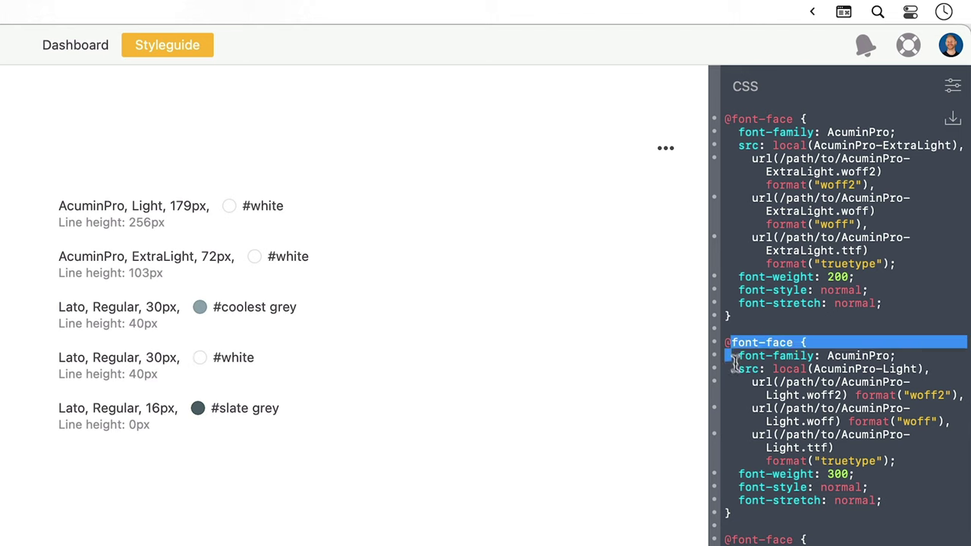
pyautogui.moveTo(734, 364); pyautogui.dragTo(770, 516)
pyautogui.click(770, 516)
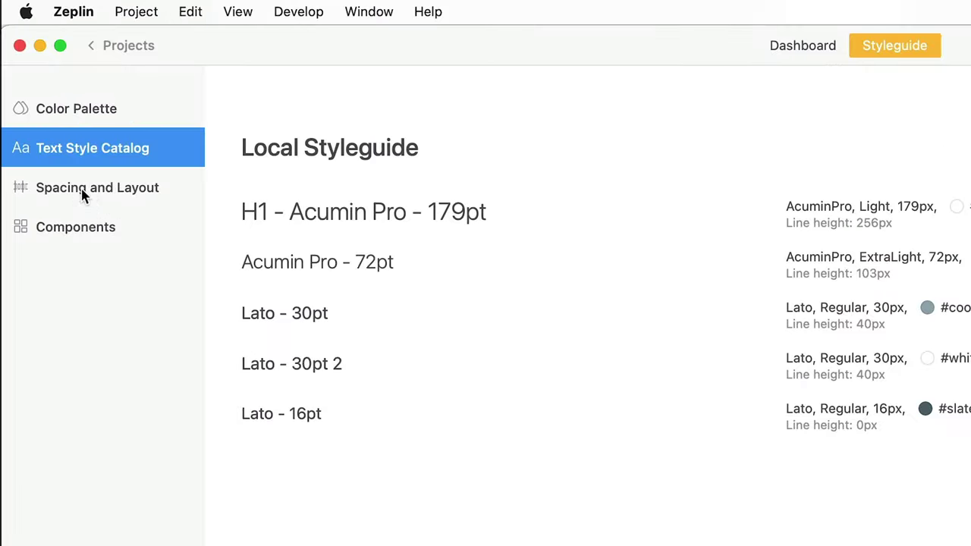
# View the styleguide's Spacing and Layout and Components sections, then return to the project dashboard.
pyautogui.click(82, 195)
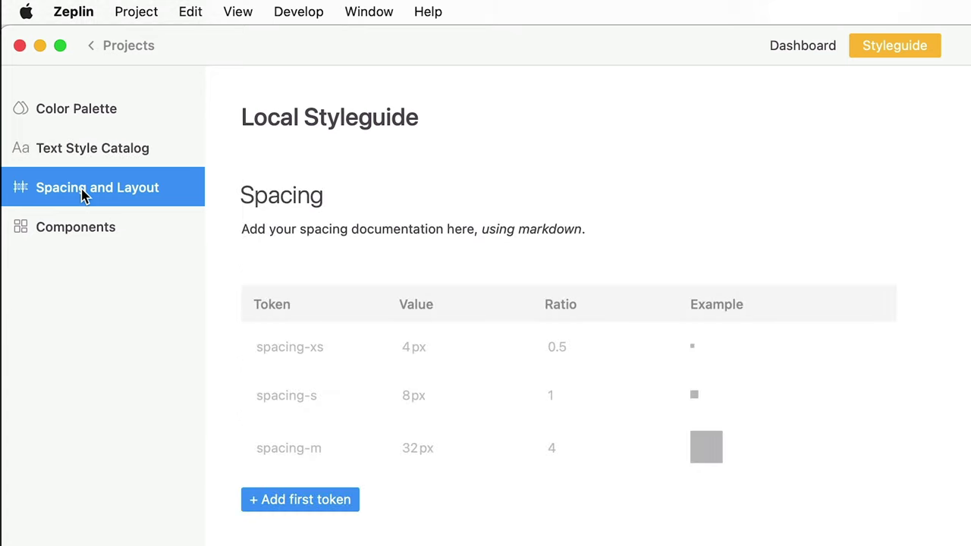
pyautogui.click(83, 232)
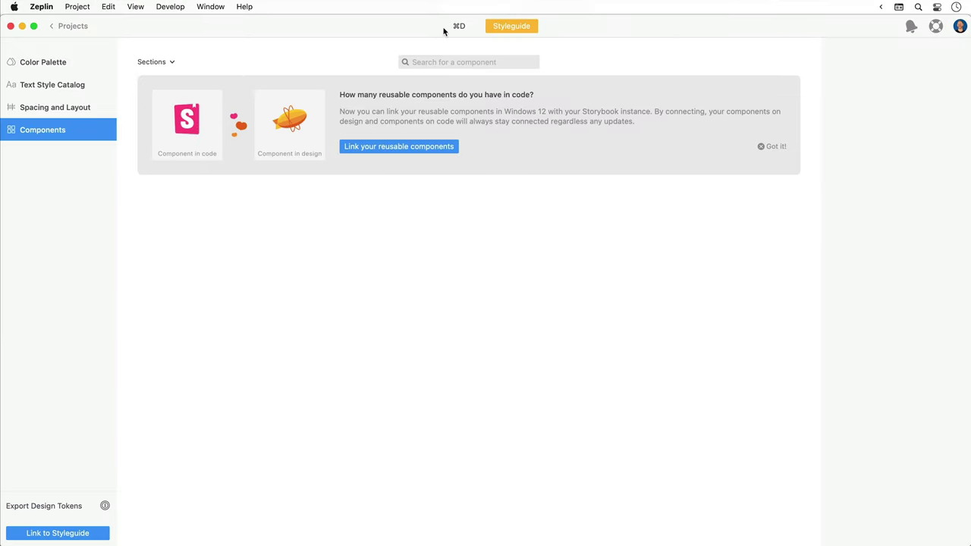
pyautogui.click(803, 46)
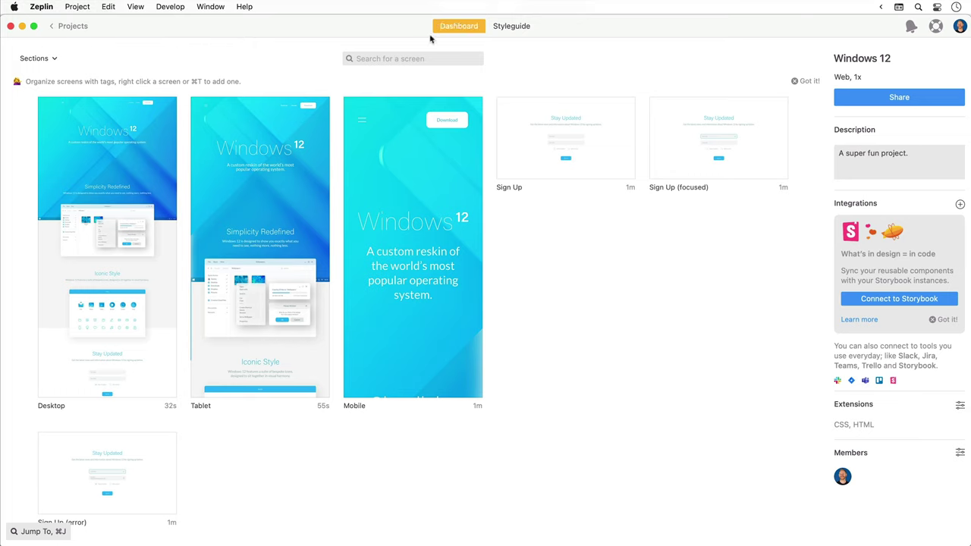
# Group the Desktop, Tablet and Mobile screens as screen variants, and do the same for the three Sign Up screens.
pyautogui.click(156, 208)
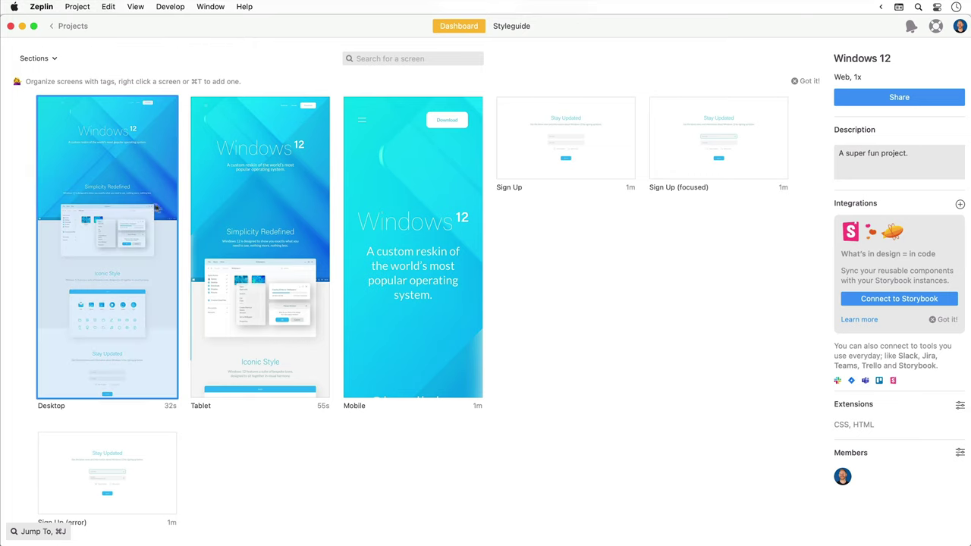
pyautogui.keyDown('shift'); pyautogui.click(250, 206); pyautogui.keyUp('shift')
pyautogui.keyDown('shift'); pyautogui.click(381, 206); pyautogui.keyUp('shift')
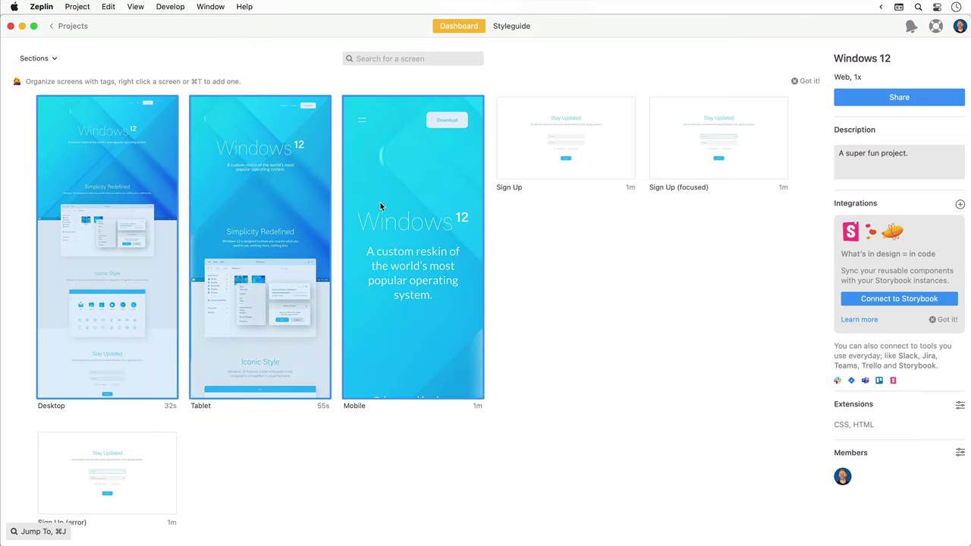
pyautogui.rightClick(381, 206)
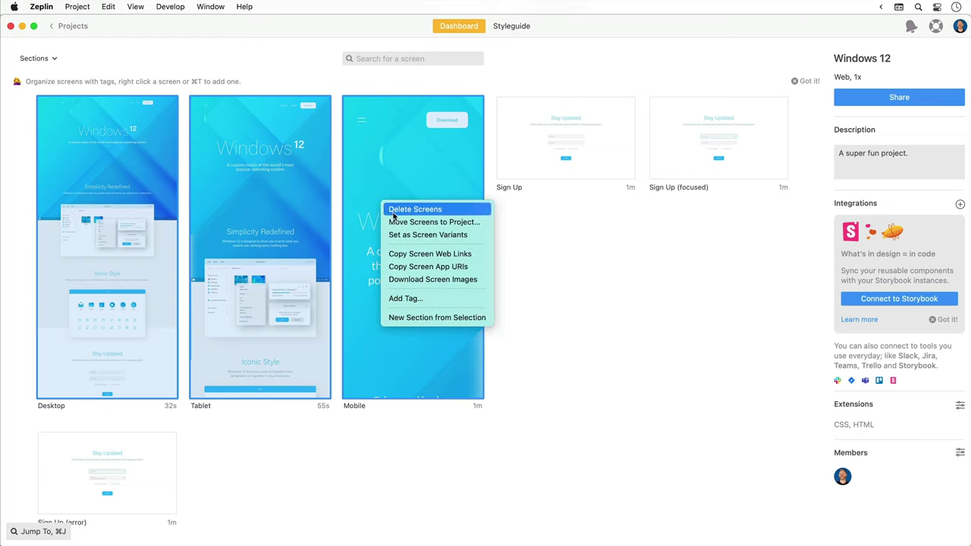
pyautogui.click(424, 235)
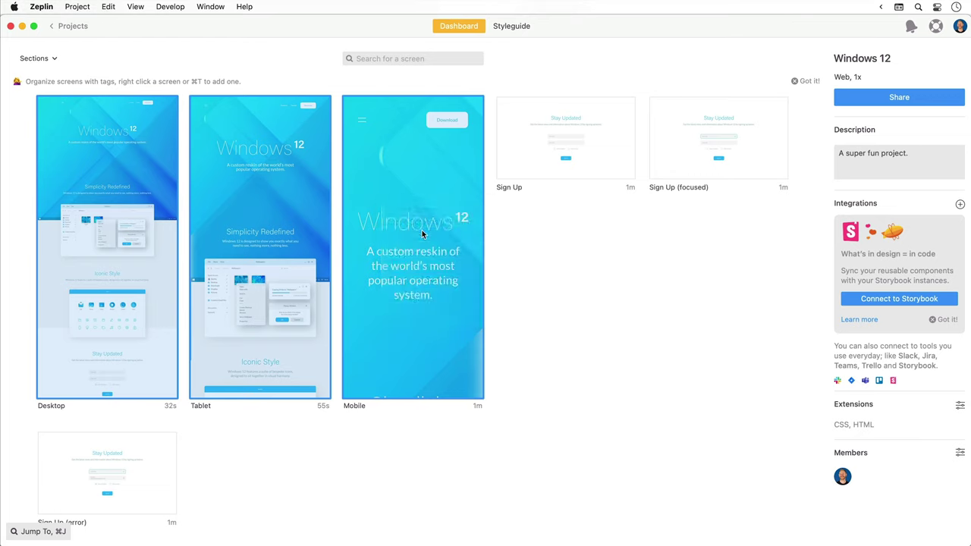
pyautogui.moveTo(403, 224); pyautogui.dragTo(296, 138)
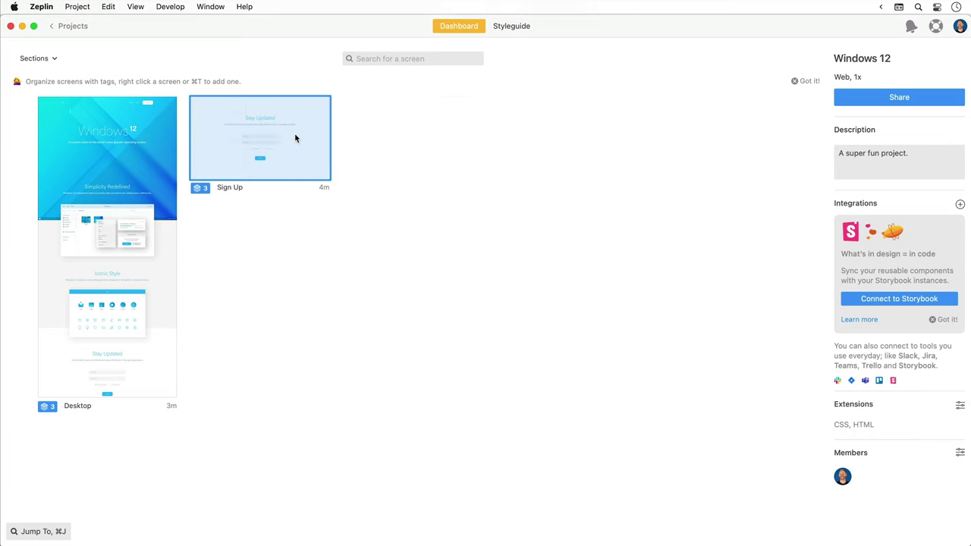
# Open the Sign Up screen and view its error and focused variants.
pyautogui.doubleClick(295, 138)
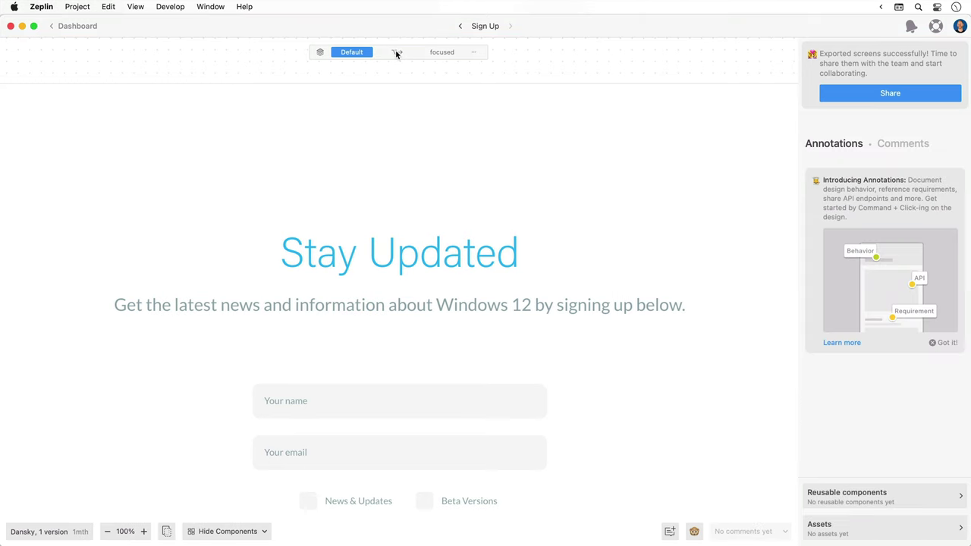
pyautogui.click(396, 52)
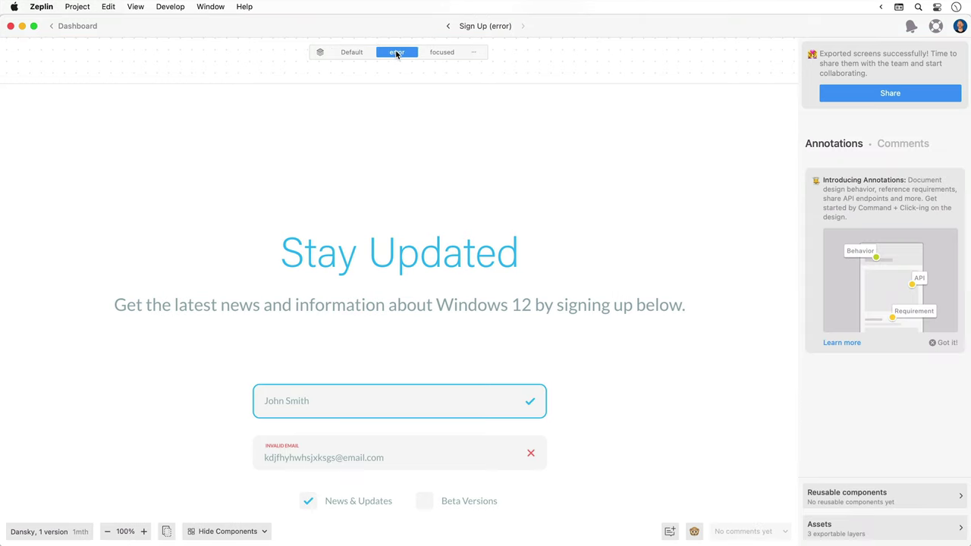
pyautogui.click(442, 52)
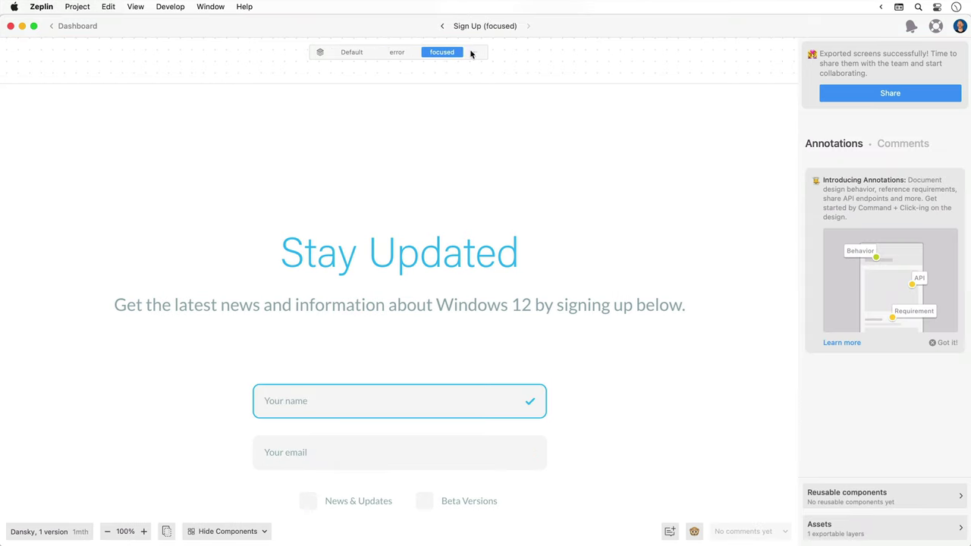
# Rename the Sign Up screen's variants as Sign Up, Error and Focused, and move Focused ahead of Error.
pyautogui.click(474, 53)
pyautogui.click(483, 73)
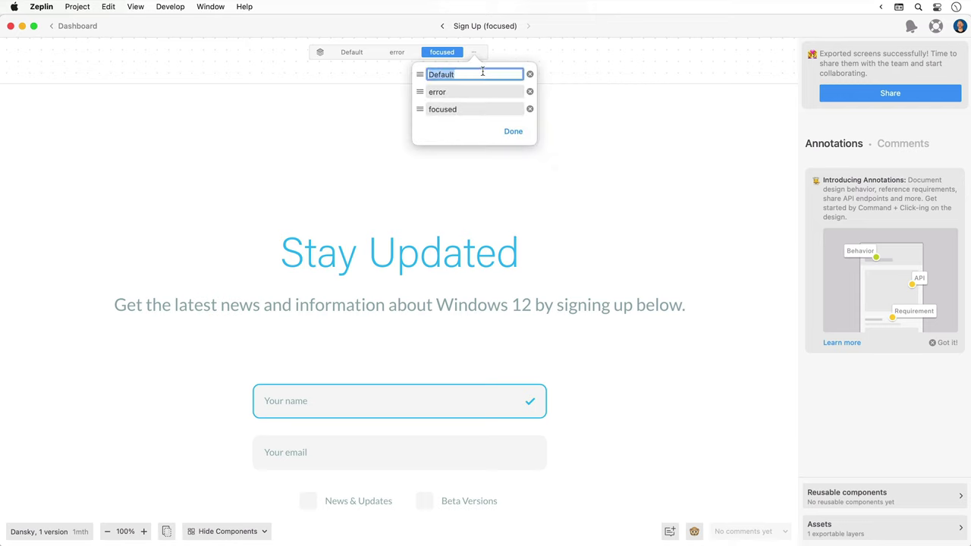
pyautogui.write('Sign Up')
pyautogui.press('Tab')
pyautogui.write('E')
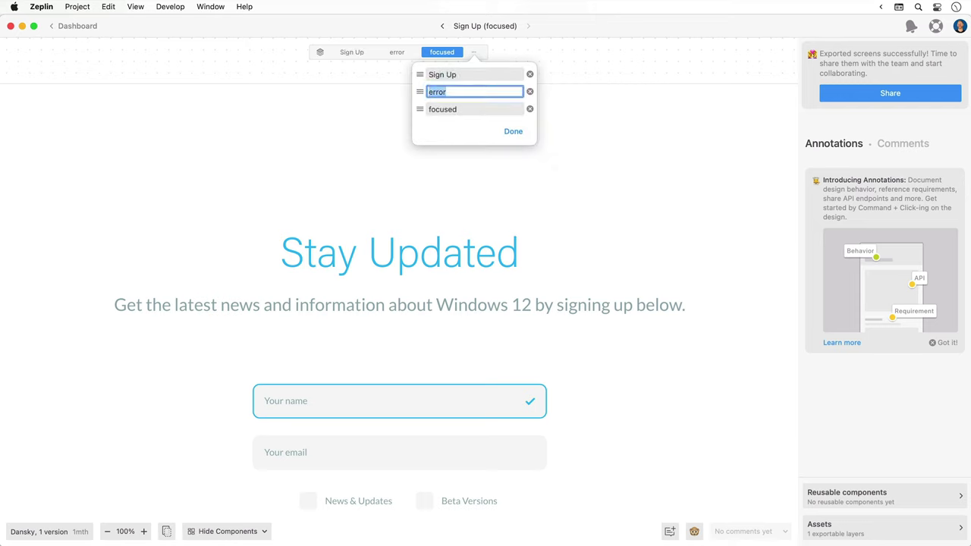
pyautogui.press('Tab')
pyautogui.write('Fo')
pyautogui.press('Tab')
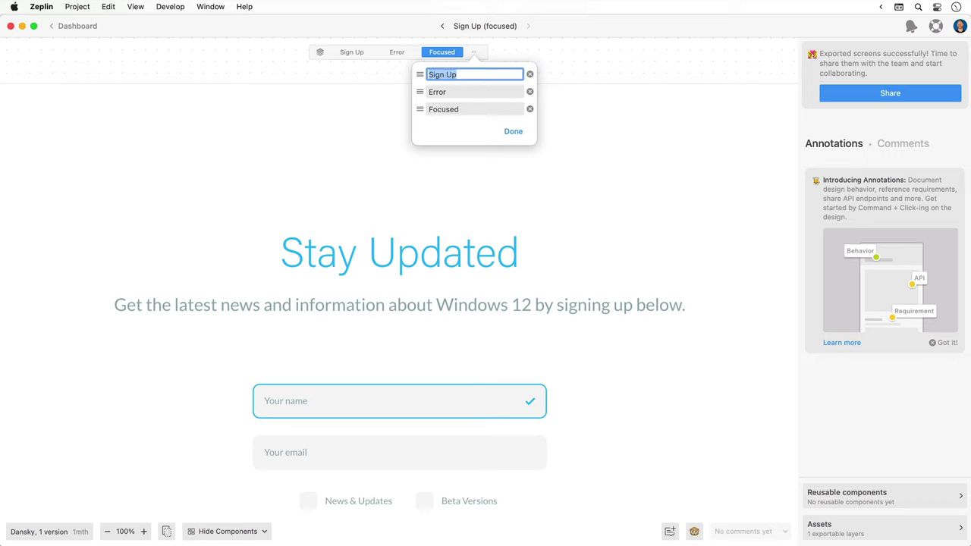
pyautogui.moveTo(422, 112); pyautogui.dragTo(421, 90)
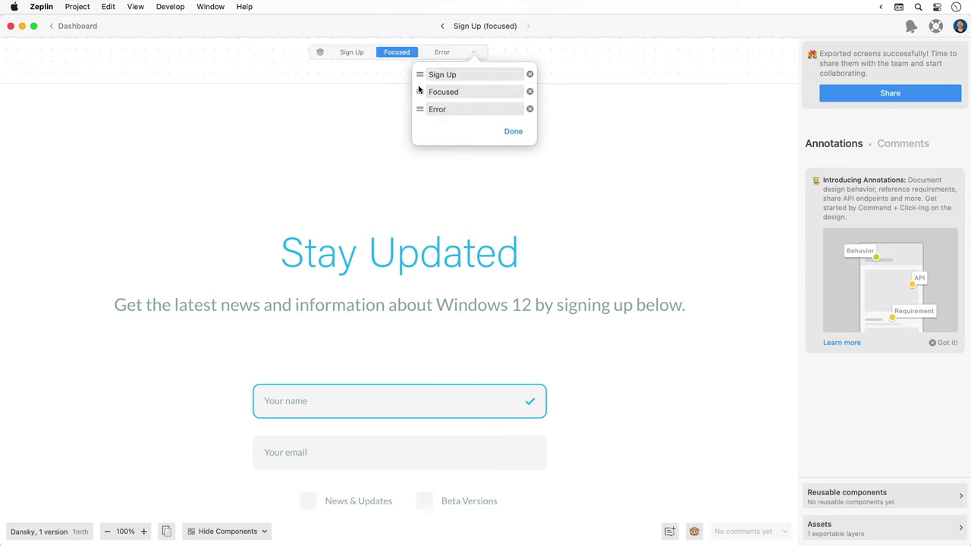
pyautogui.click(513, 132)
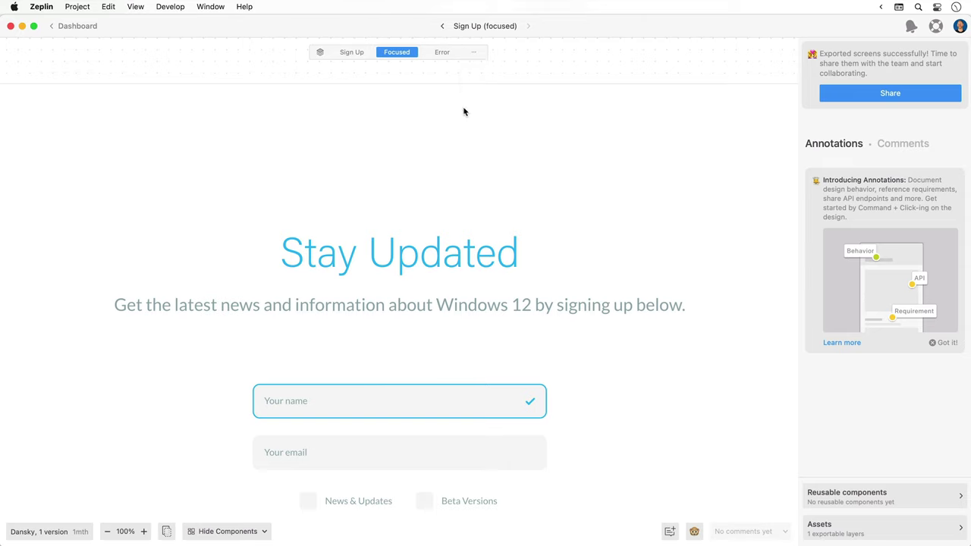
# View the Sign Up, Focused and Error variants in sequence.
pyautogui.click(355, 52)
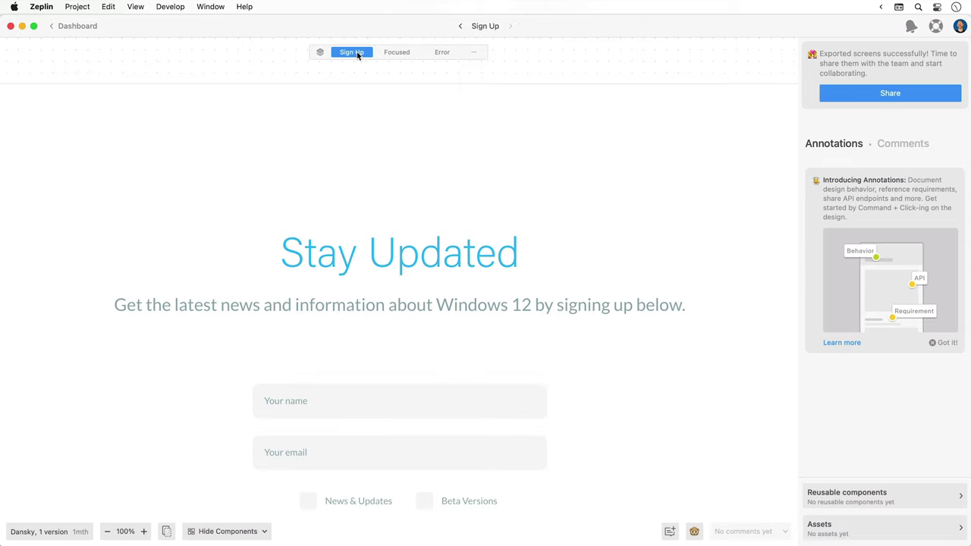
pyautogui.click(398, 53)
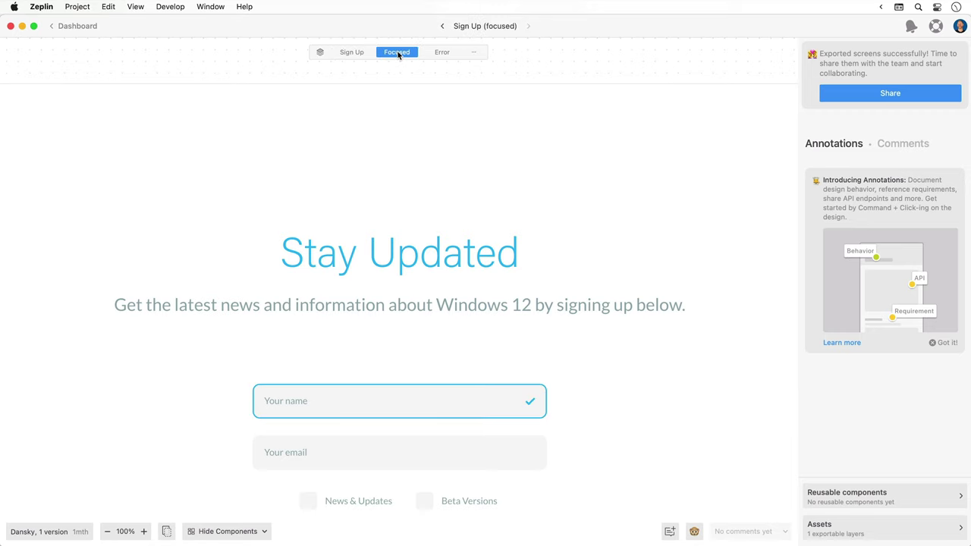
pyautogui.click(440, 53)
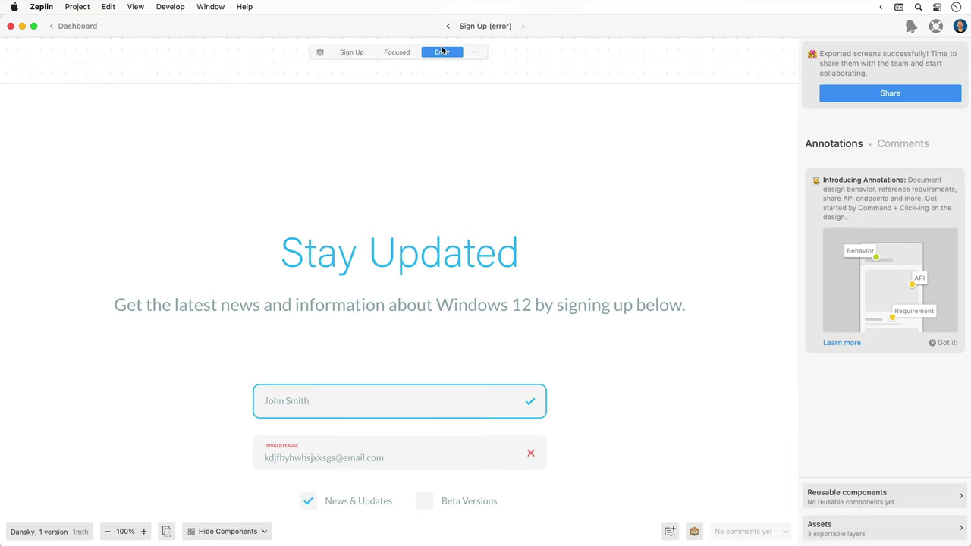
# Go to the Desktop screen and reorder its variants so that Tablet comes before Mobile.
pyautogui.click(449, 27)
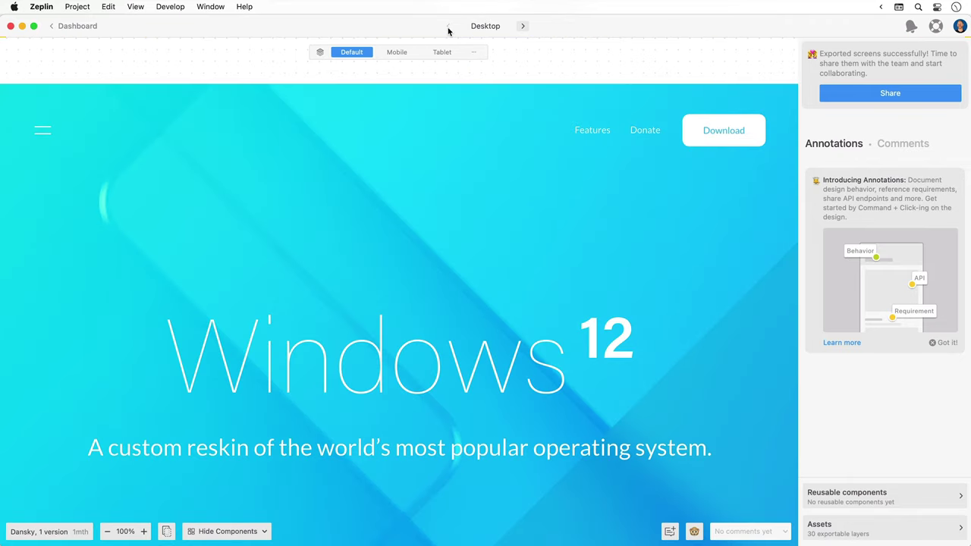
pyautogui.press('super+minus')
pyautogui.press('super+minus')
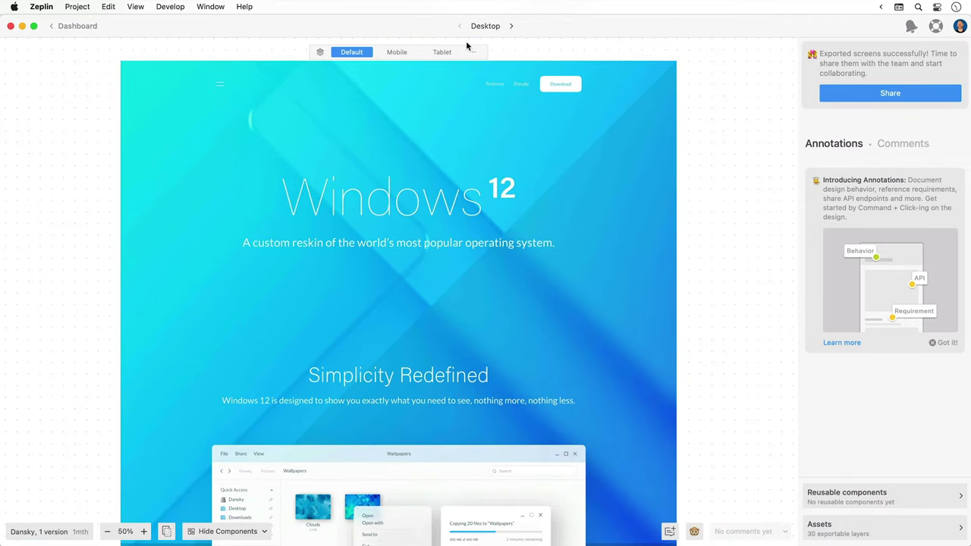
pyautogui.click(474, 52)
pyautogui.moveTo(422, 111); pyautogui.dragTo(421, 92)
pyautogui.click(512, 132)
# View the Tablet and Mobile variants and return to the Default variant of the Desktop screen.
pyautogui.click(403, 52)
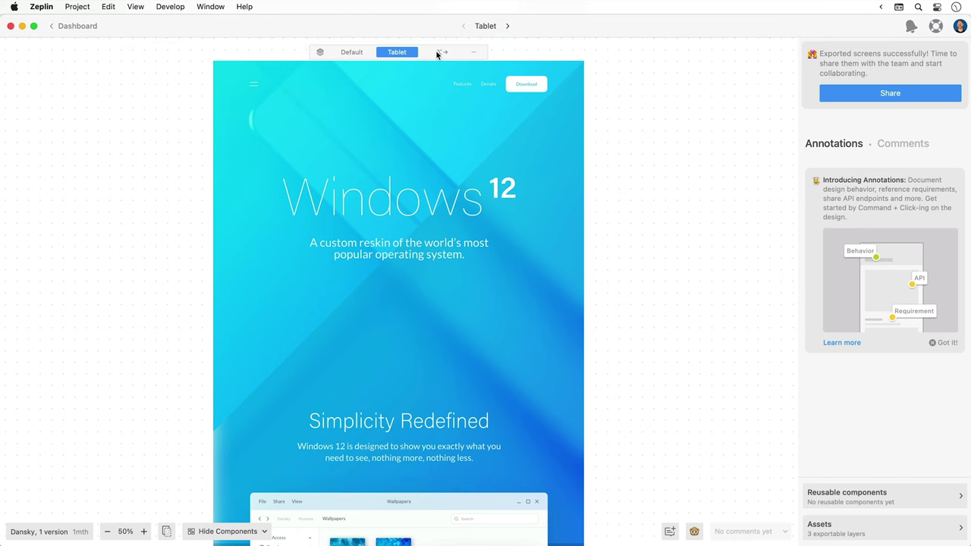
pyautogui.click(438, 52)
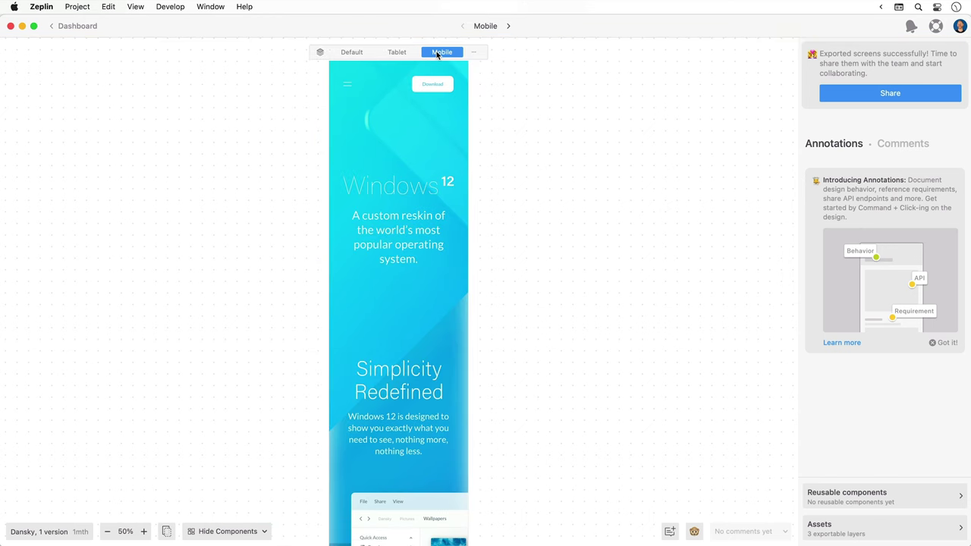
pyautogui.click(353, 53)
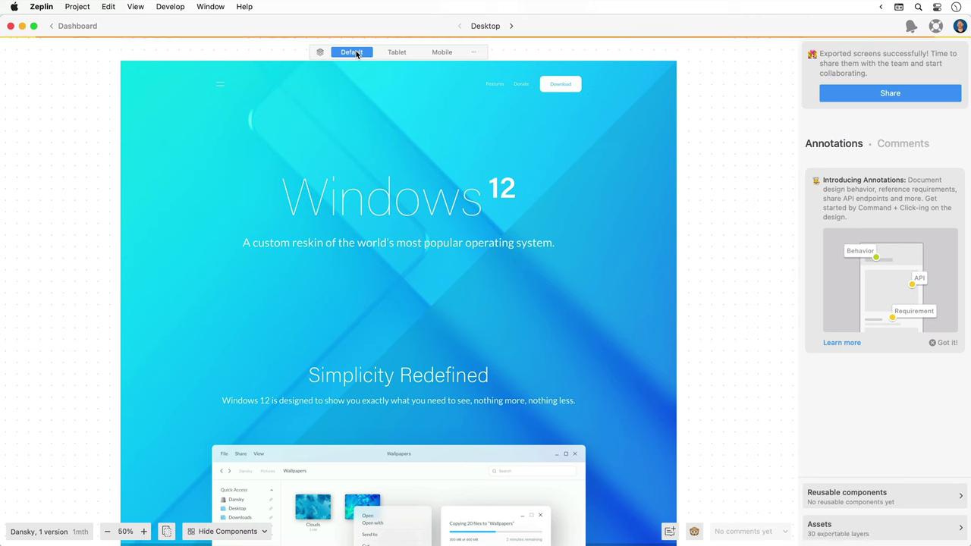
# Inspect the Windows 12 title, window-popups and window-folder layers on the Desktop screen for their sizes, assets and code.
pyautogui.click(431, 196)
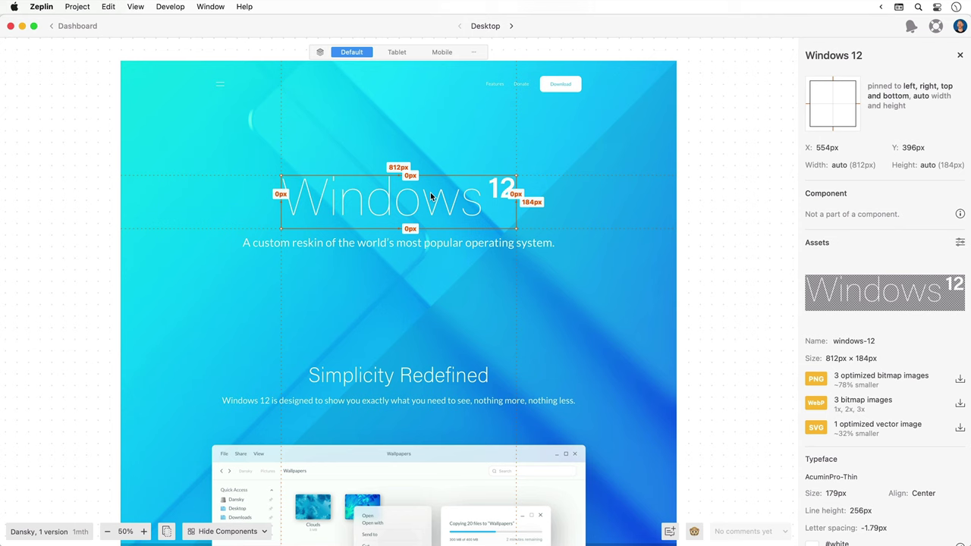
pyautogui.scroll(-5, 430, 197)
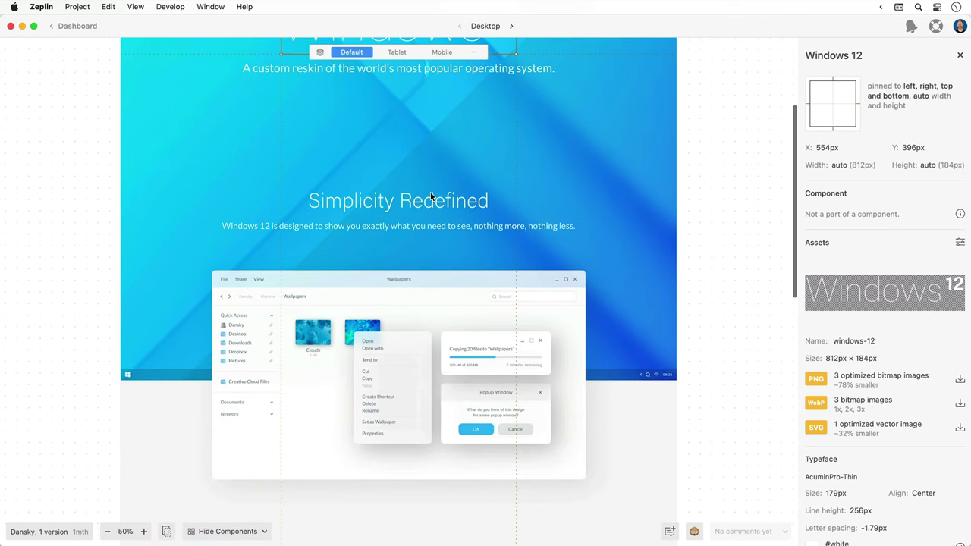
pyautogui.click(371, 341)
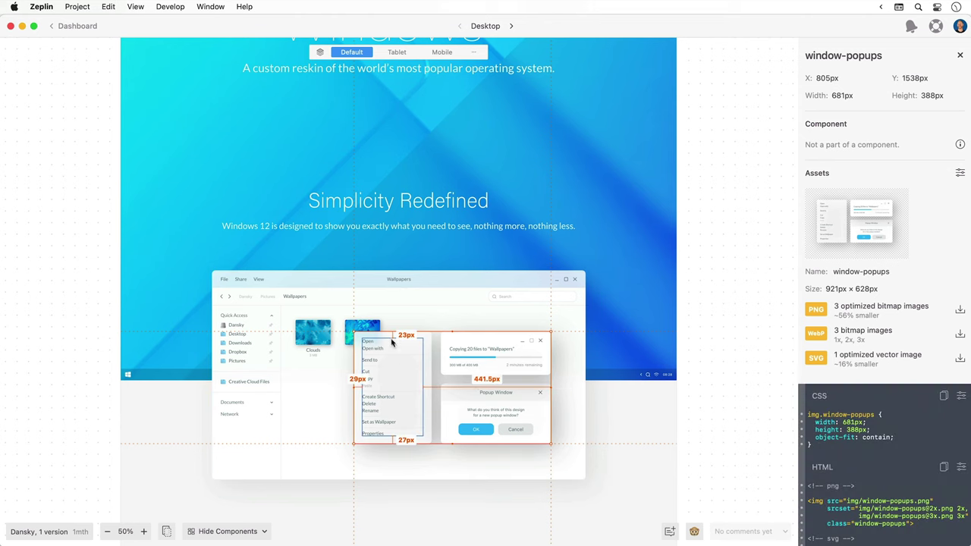
pyautogui.click(372, 285)
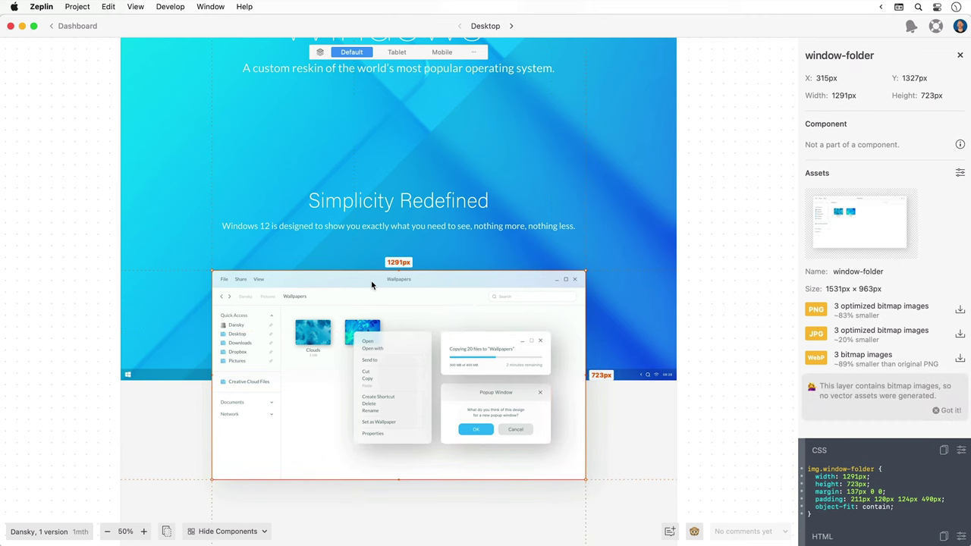
pyautogui.scroll(-10, 372, 285)
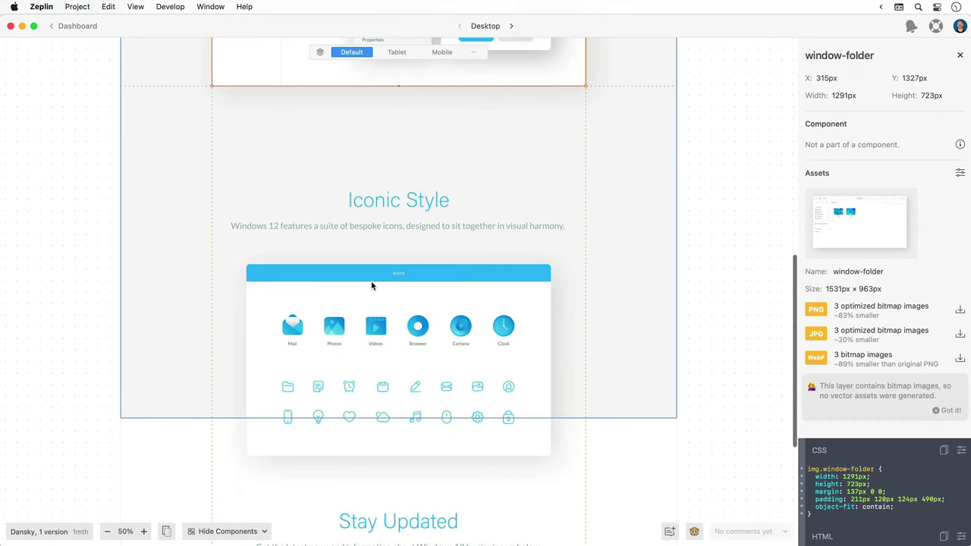
# Deselect the layer and look at the Desktop screen's annotations, comments and exportable assets.
pyautogui.click(709, 214)
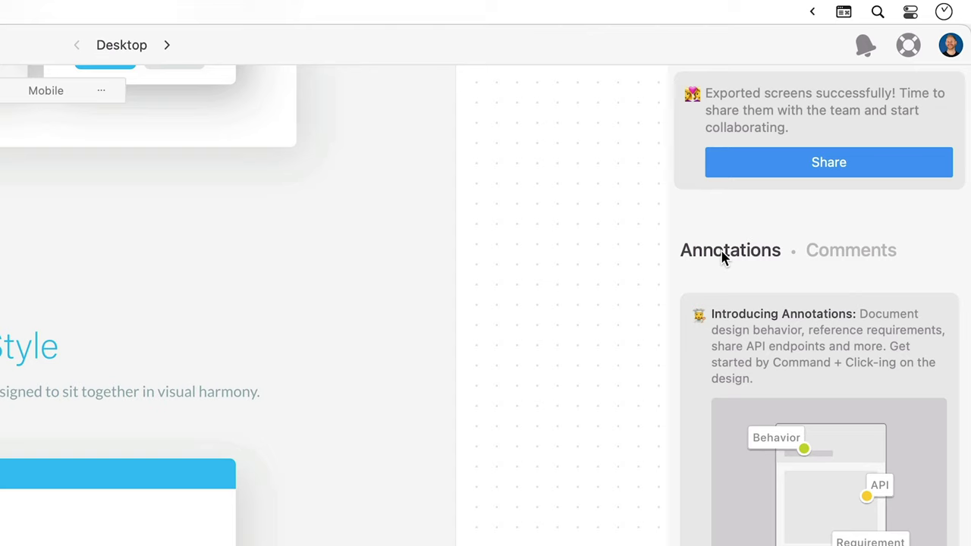
pyautogui.click(835, 253)
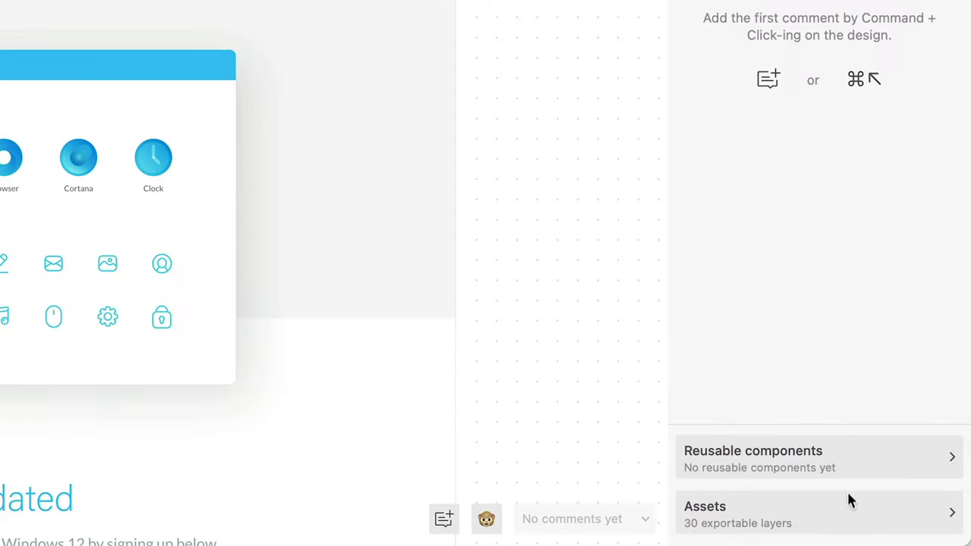
pyautogui.click(851, 516)
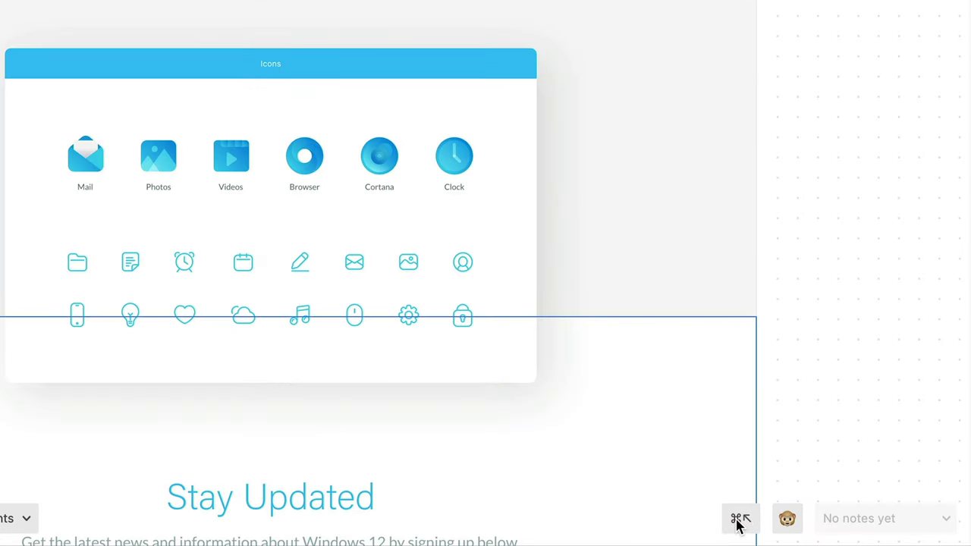
# Place a comment reading "Nice!" beside the icons window on the Desktop screen, post it, and add a star-struck emoji reply.
pyautogui.click(668, 532)
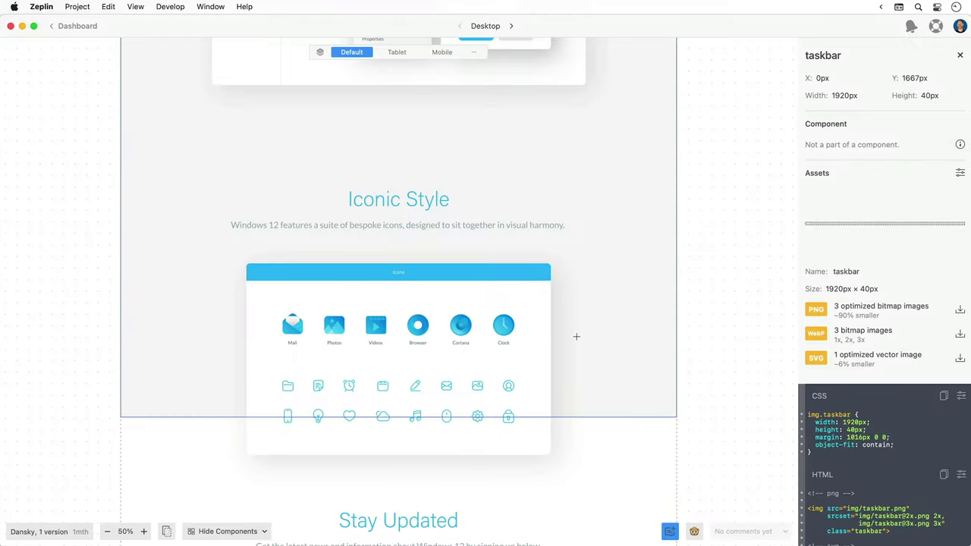
pyautogui.click(576, 337)
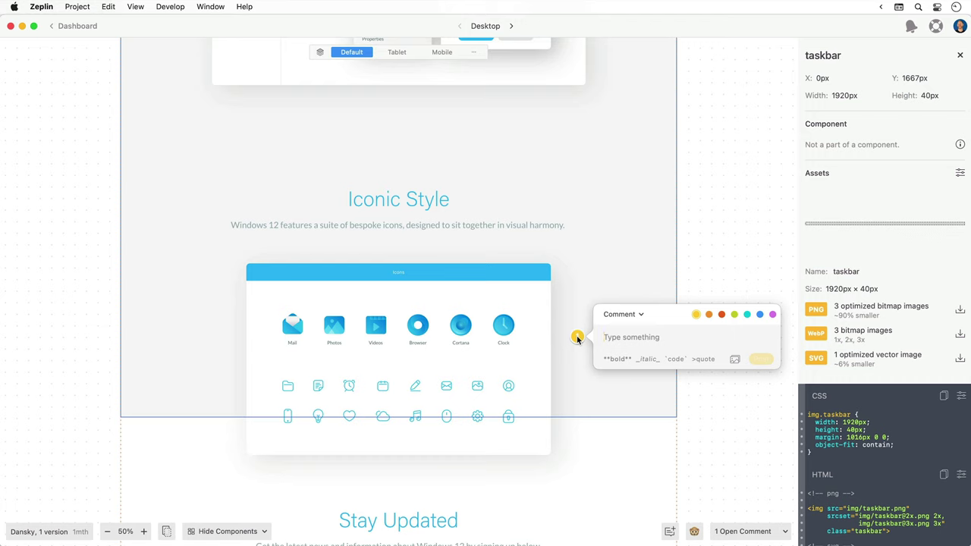
pyautogui.click(617, 314)
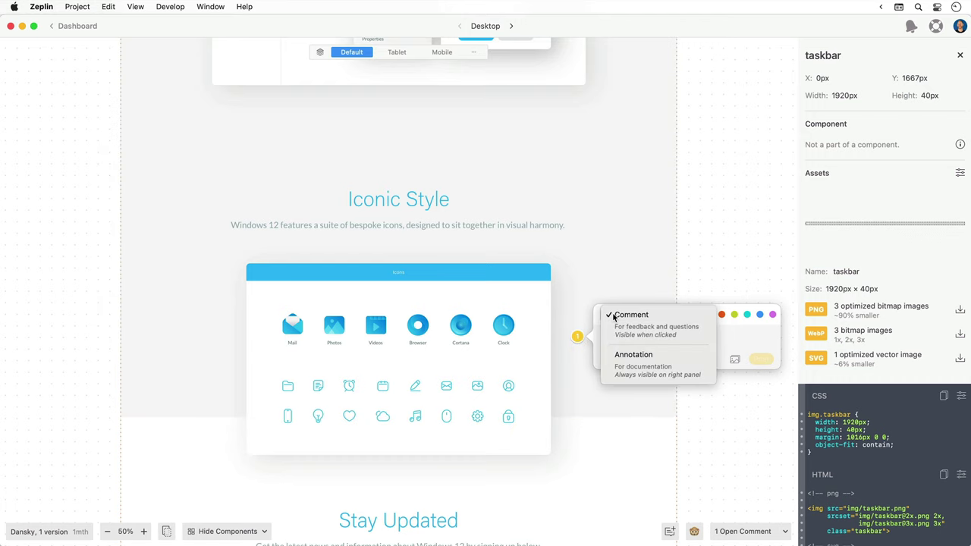
pyautogui.click(614, 315)
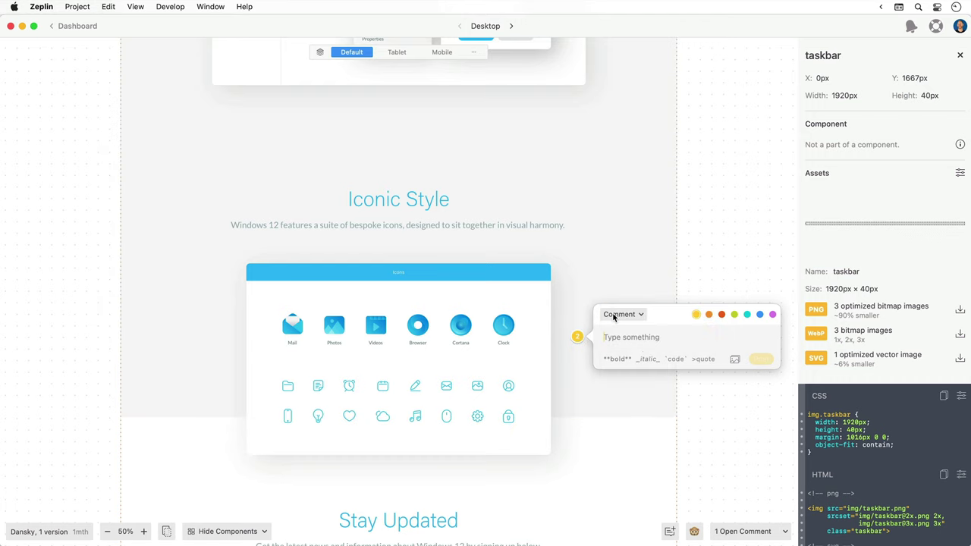
pyautogui.write('Nice!')
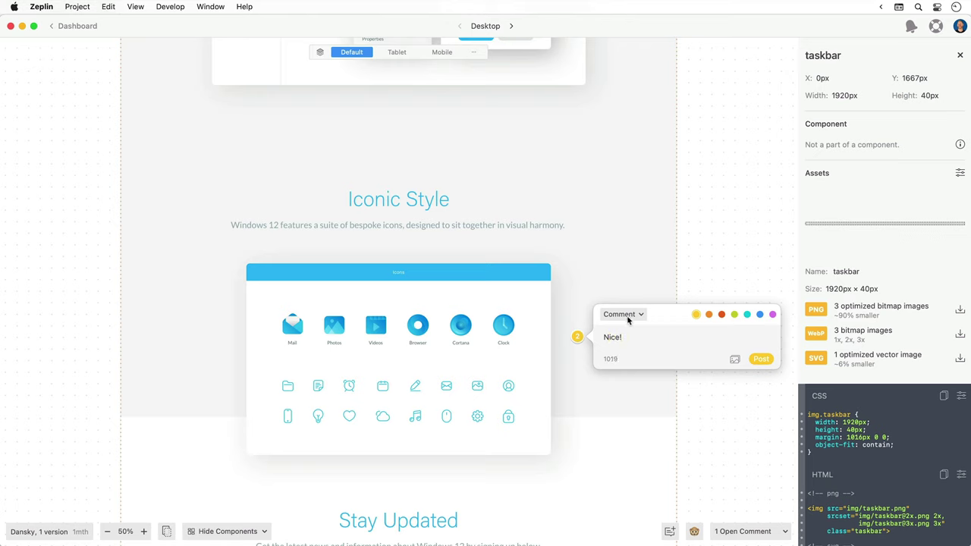
pyautogui.click(761, 359)
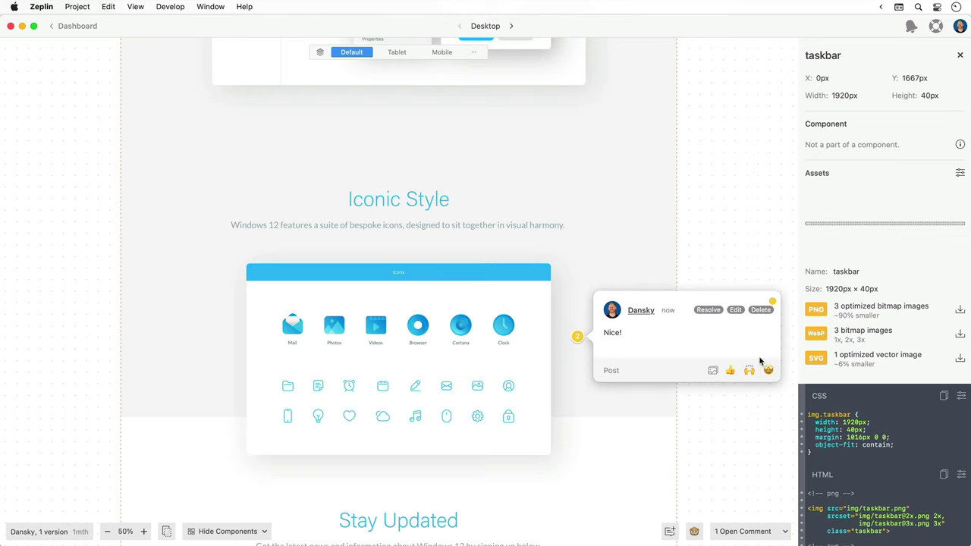
pyautogui.click(768, 371)
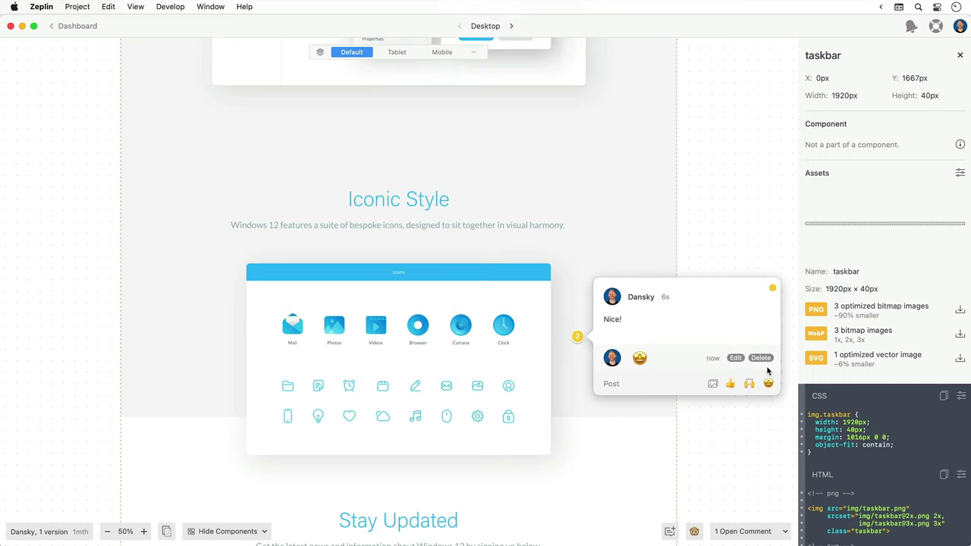
pyautogui.click(726, 414)
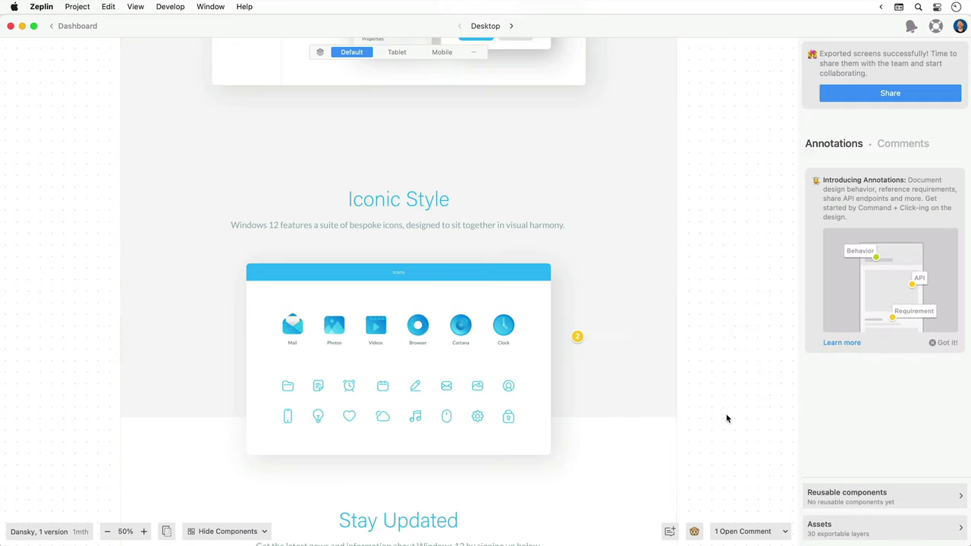
# Delete the "Nice!" comment beside the icons window.
pyautogui.rightClick(578, 340)
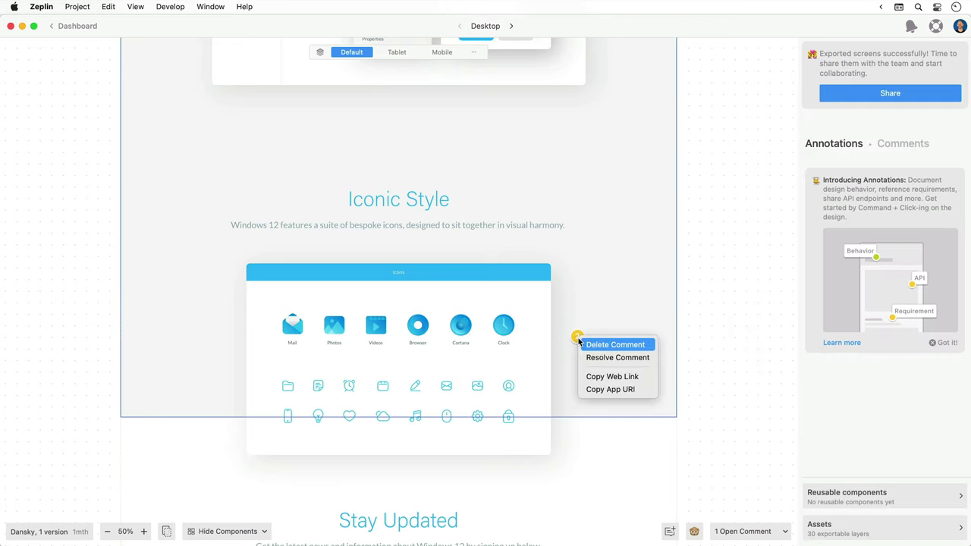
pyautogui.click(594, 348)
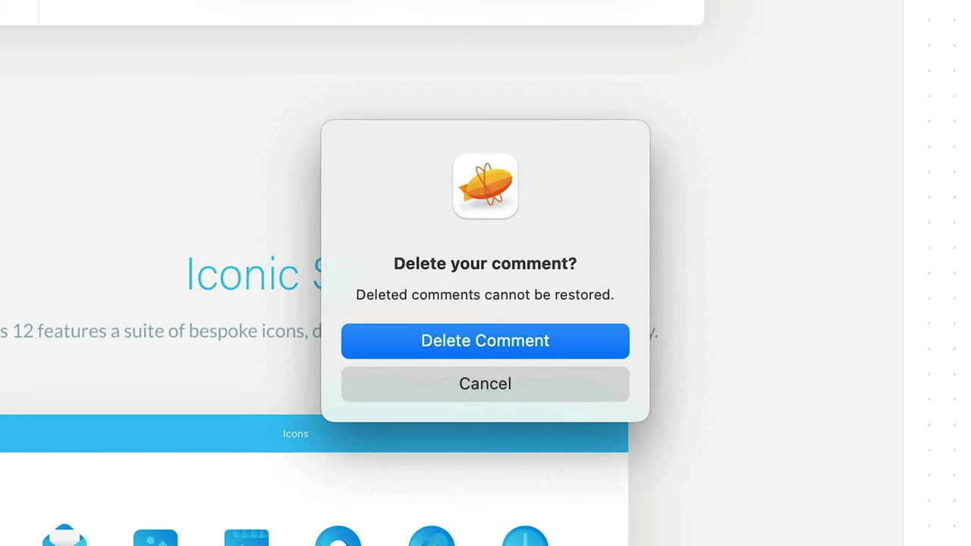
pyautogui.press('Return')
# Go back to the Windows 12 project dashboard and copy the project's web share link.
pyautogui.scroll(10, 594, 327)
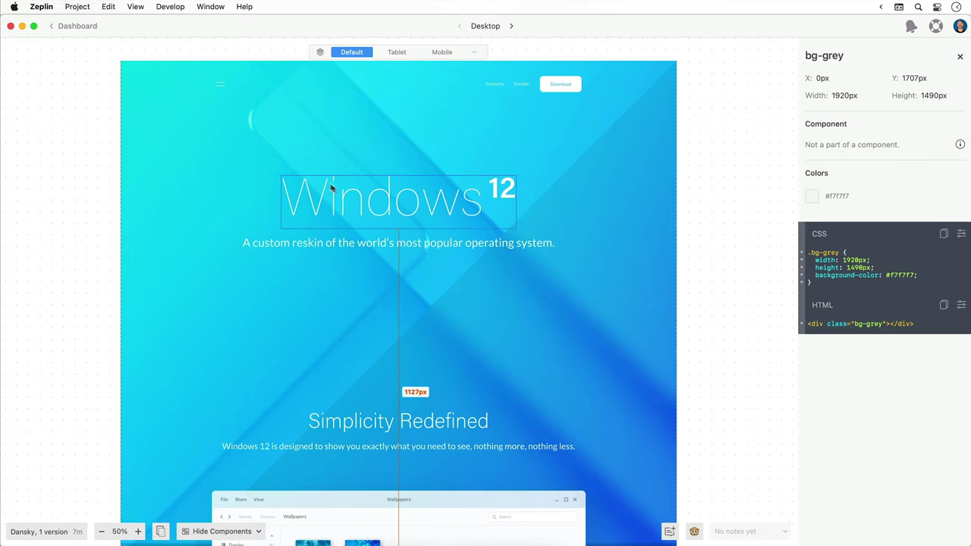
pyautogui.click(75, 27)
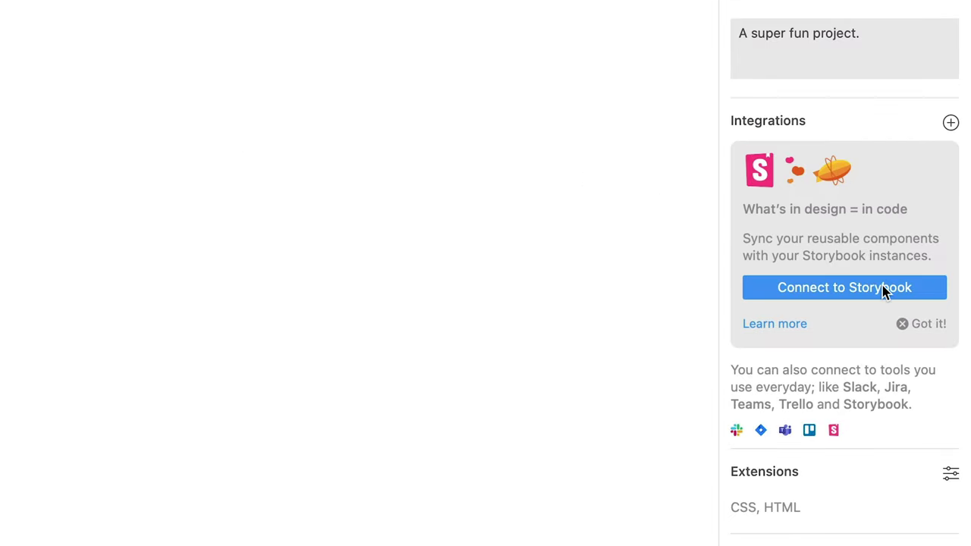
pyautogui.click(919, 98)
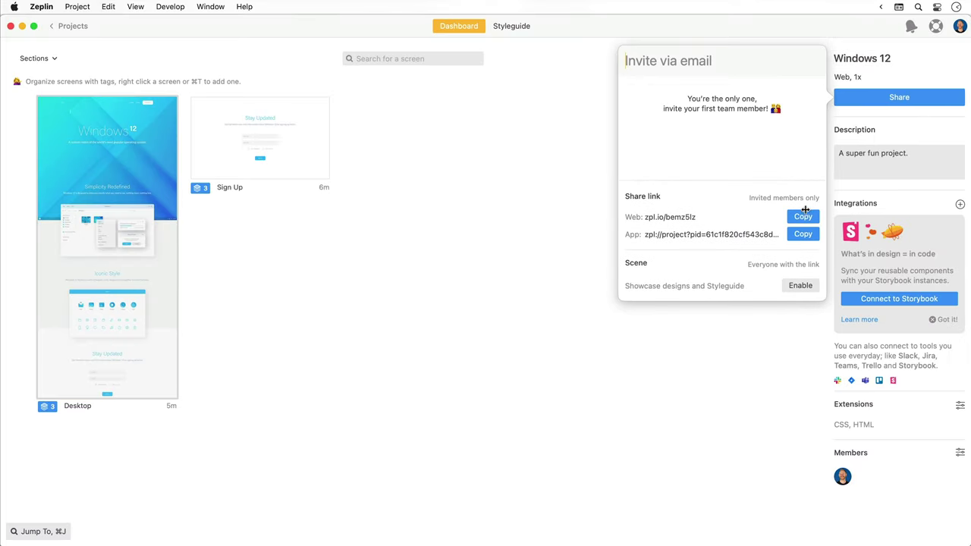
pyautogui.click(798, 217)
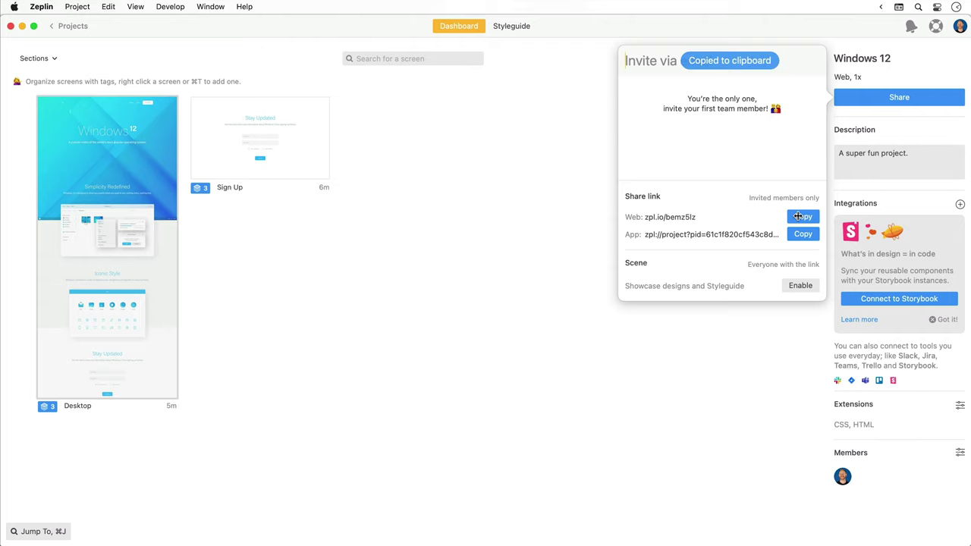
pyautogui.click(566, 281)
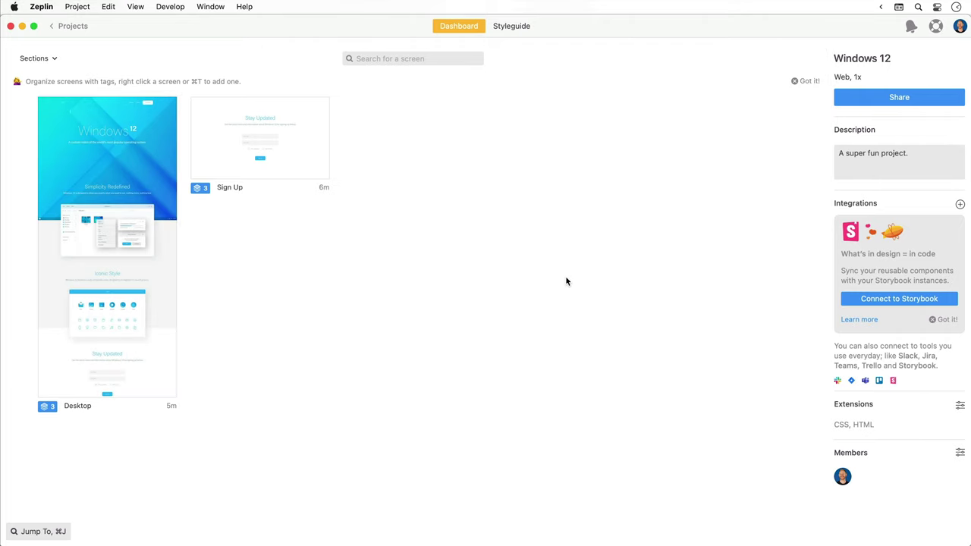
# Leave the Windows 12 project, switch to Adobe XD and move the desktop artboard's Simplicity Redefined section up to about Y 1056.
pyautogui.click(73, 26)
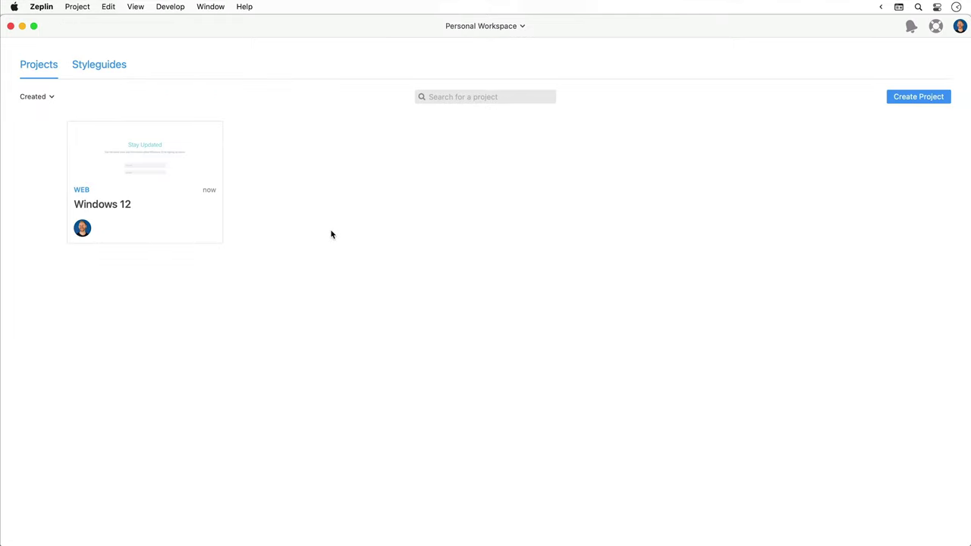
pyautogui.press('super+Tab')
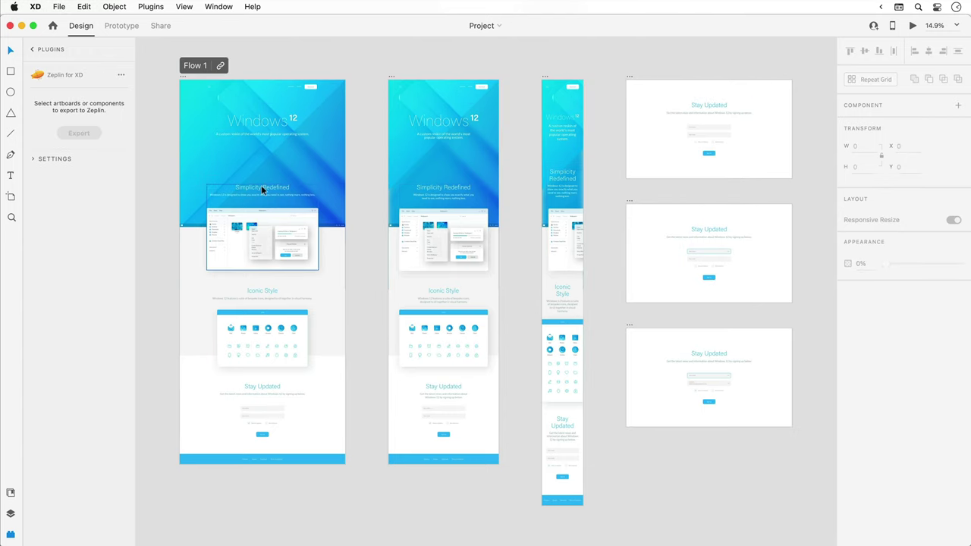
pyautogui.moveTo(261, 185); pyautogui.dragTo(262, 172)
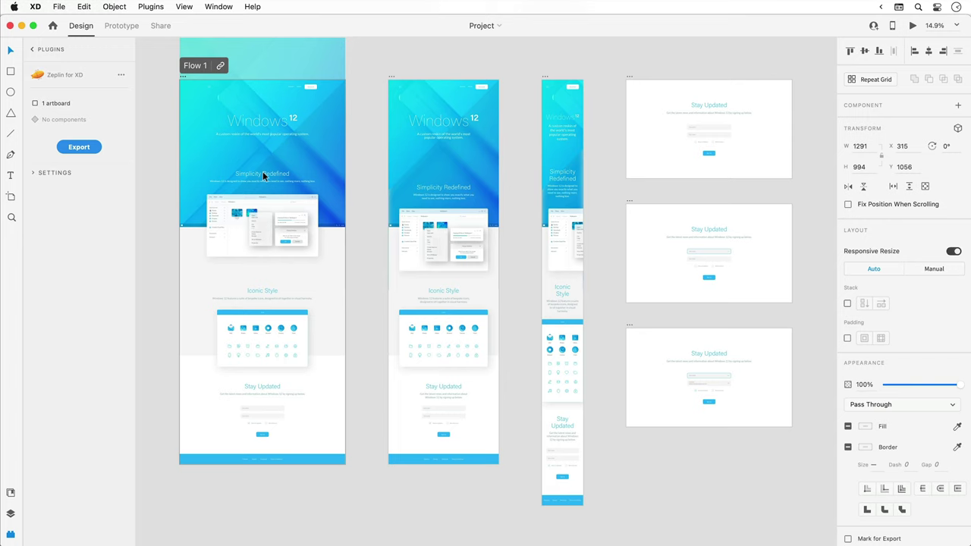
# Export the changed desktop artboard to the Windows 12 project in Zeplin with the commit message "Moved section up.".
pyautogui.click(78, 147)
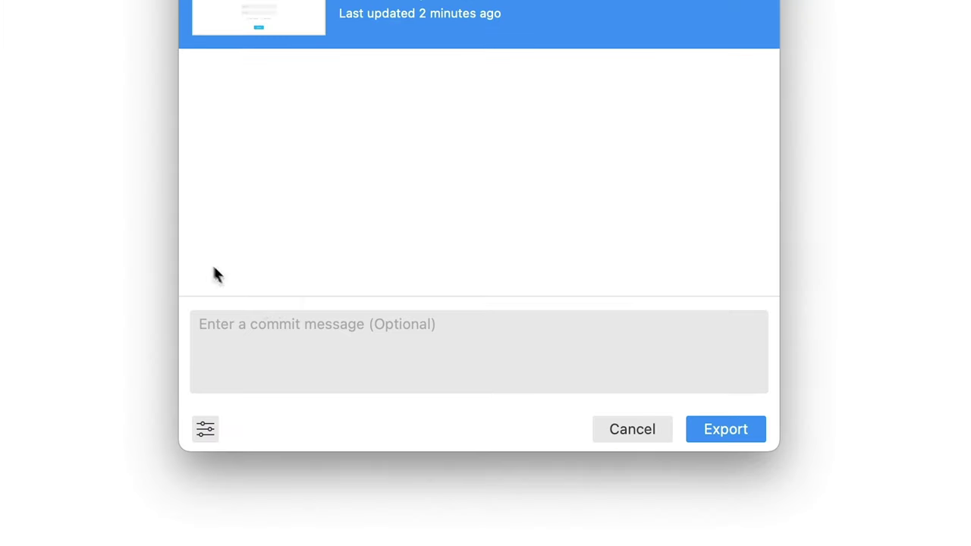
pyautogui.click(389, 371)
pyautogui.write('Moved section up.')
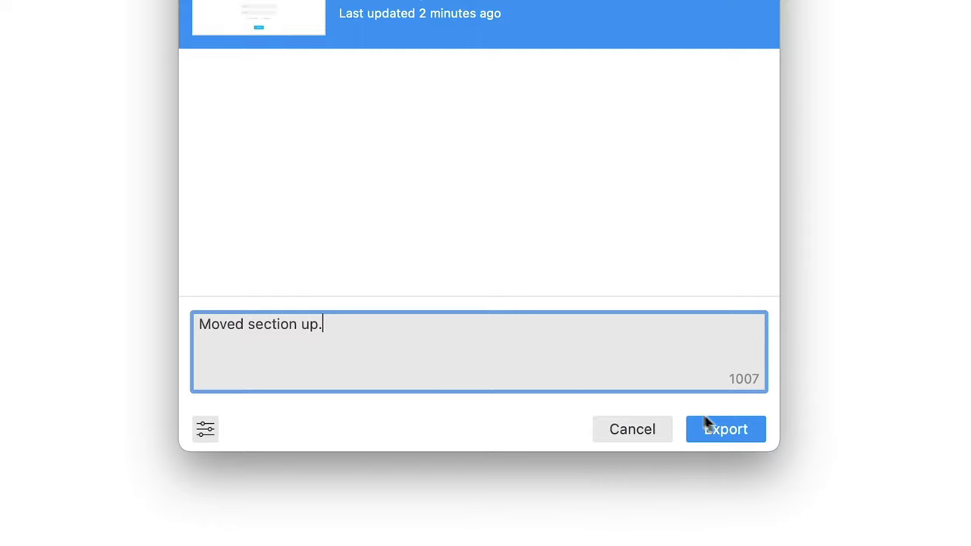
pyautogui.click(736, 427)
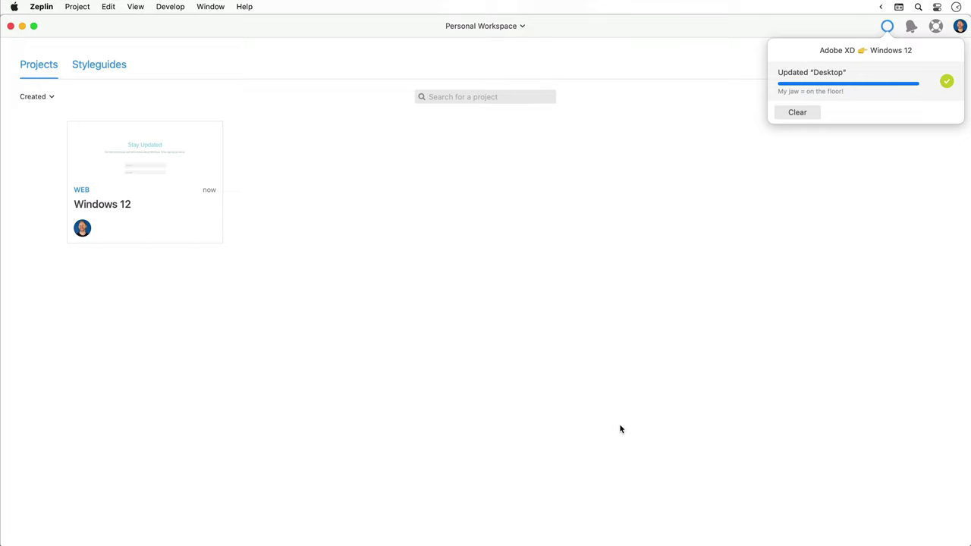
# Open the updated Desktop screen in the Windows 12 project, view its version history and return to the dashboard.
pyautogui.doubleClick(148, 219)
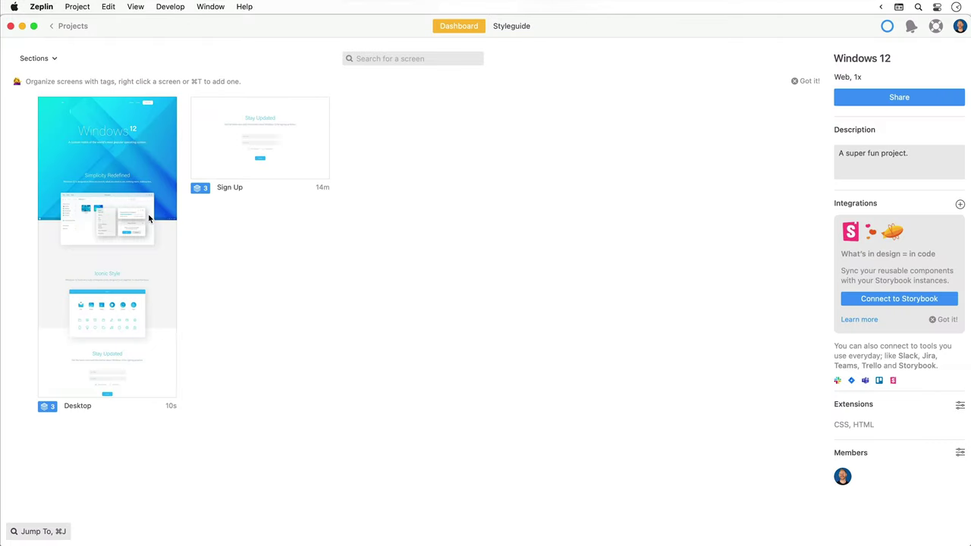
pyautogui.doubleClick(149, 219)
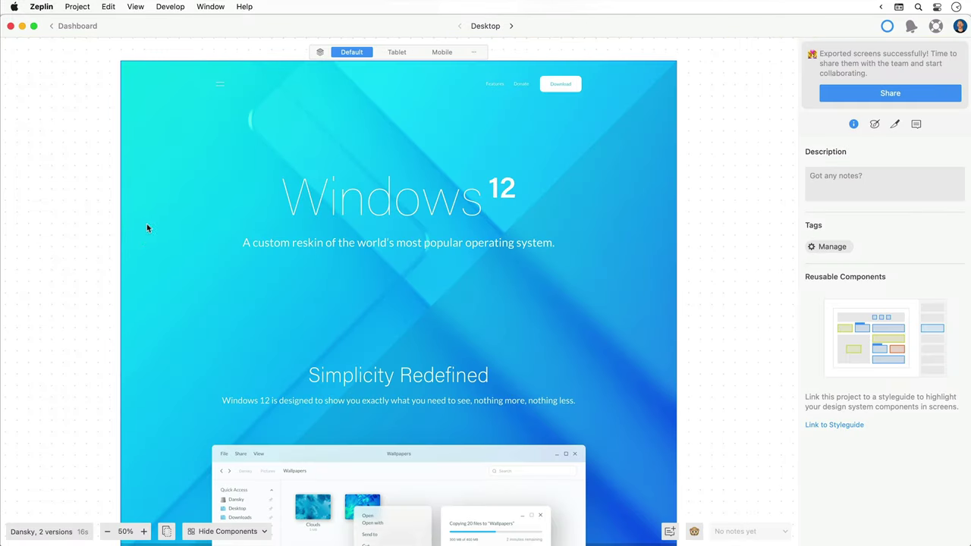
pyautogui.click(52, 532)
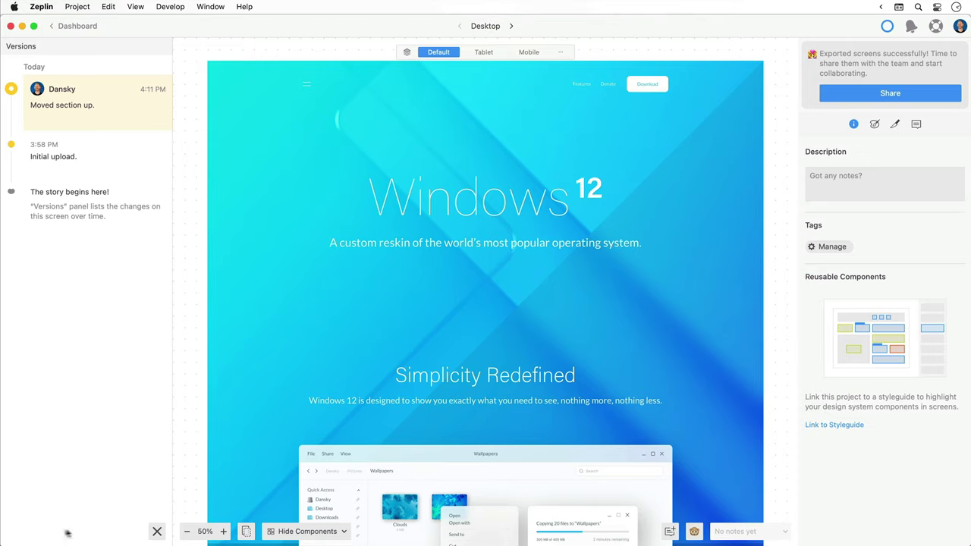
pyautogui.click(157, 532)
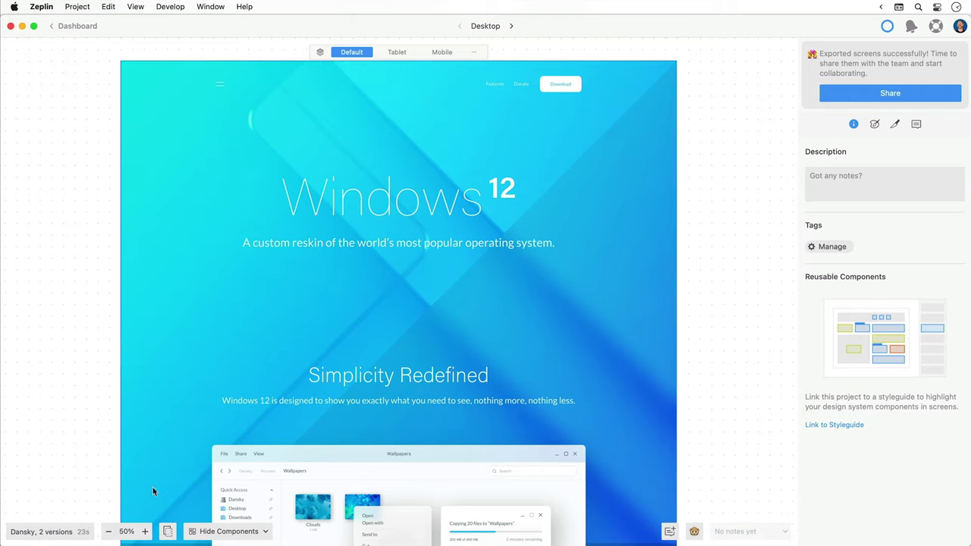
pyautogui.click(74, 28)
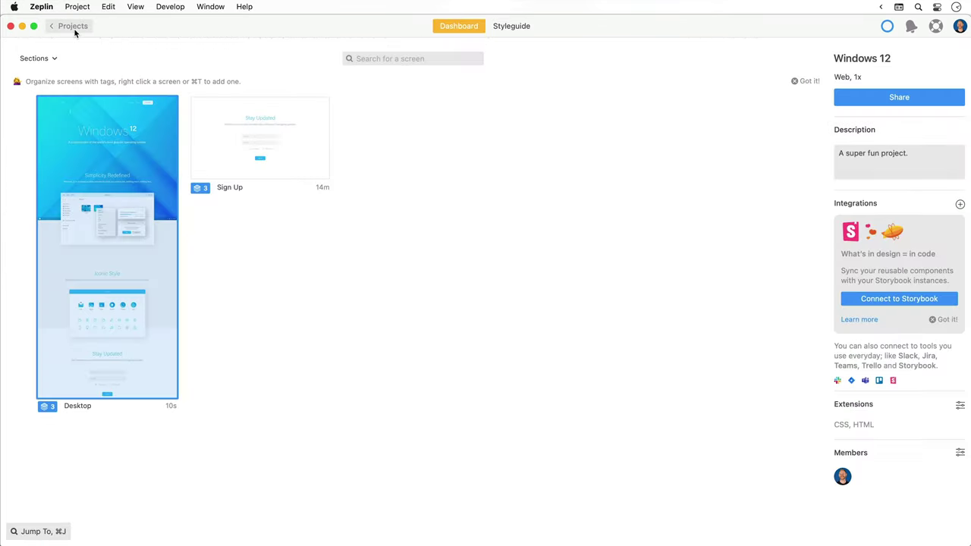